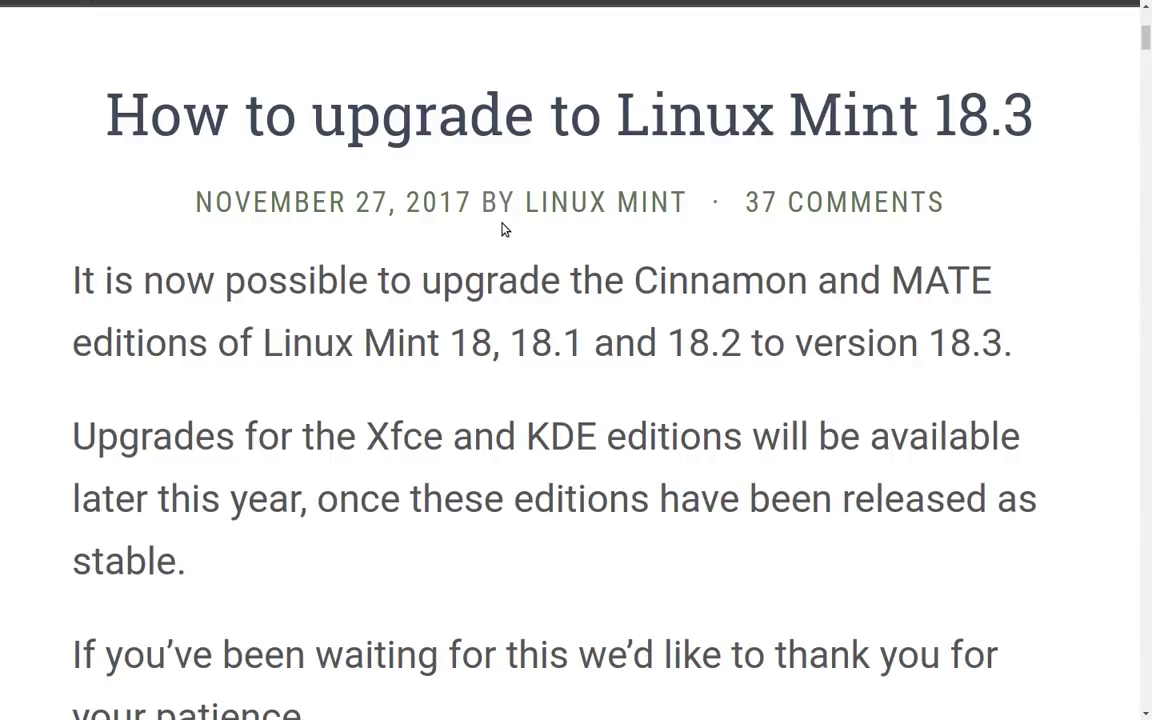
Read the article's system snapshot and preparation sections, then switch to the empty Workspace 2.
{"action": "scroll", "coordinate": [503, 229], "scroll_direction": "down", "scroll_amount": 1}
{"action": "scroll", "coordinate": [503, 224], "scroll_direction": "down", "scroll_amount": 3}
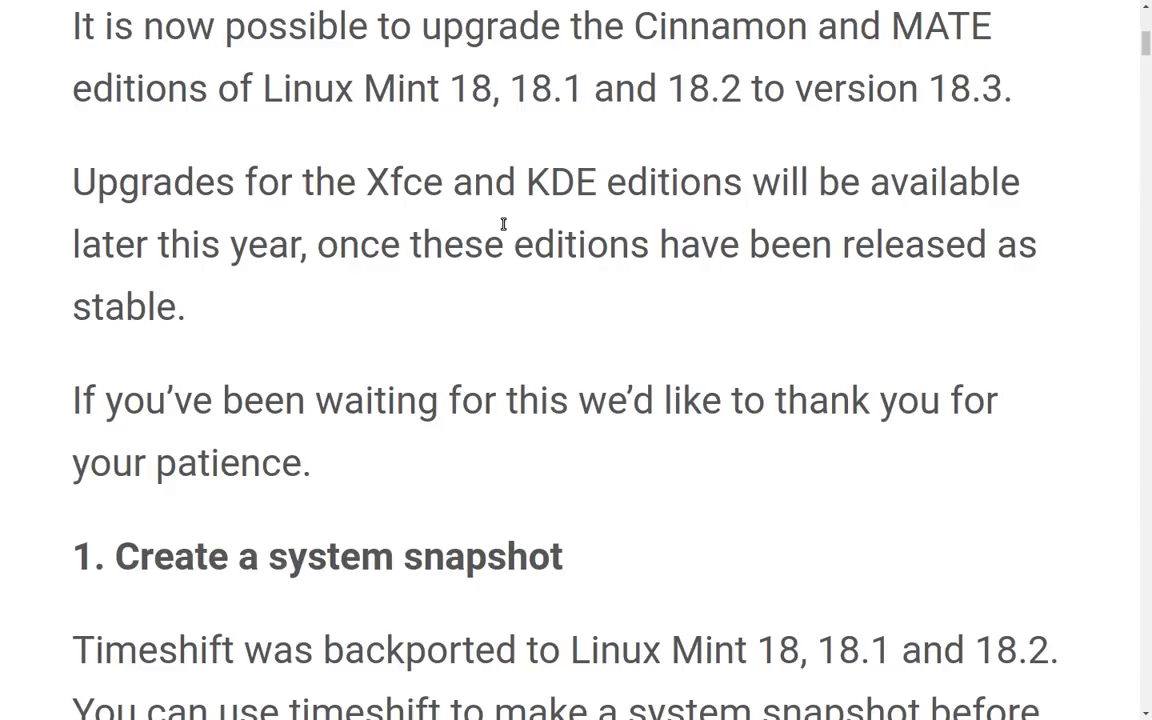
{"action": "scroll", "coordinate": [503, 224], "scroll_direction": "down", "scroll_amount": 3}
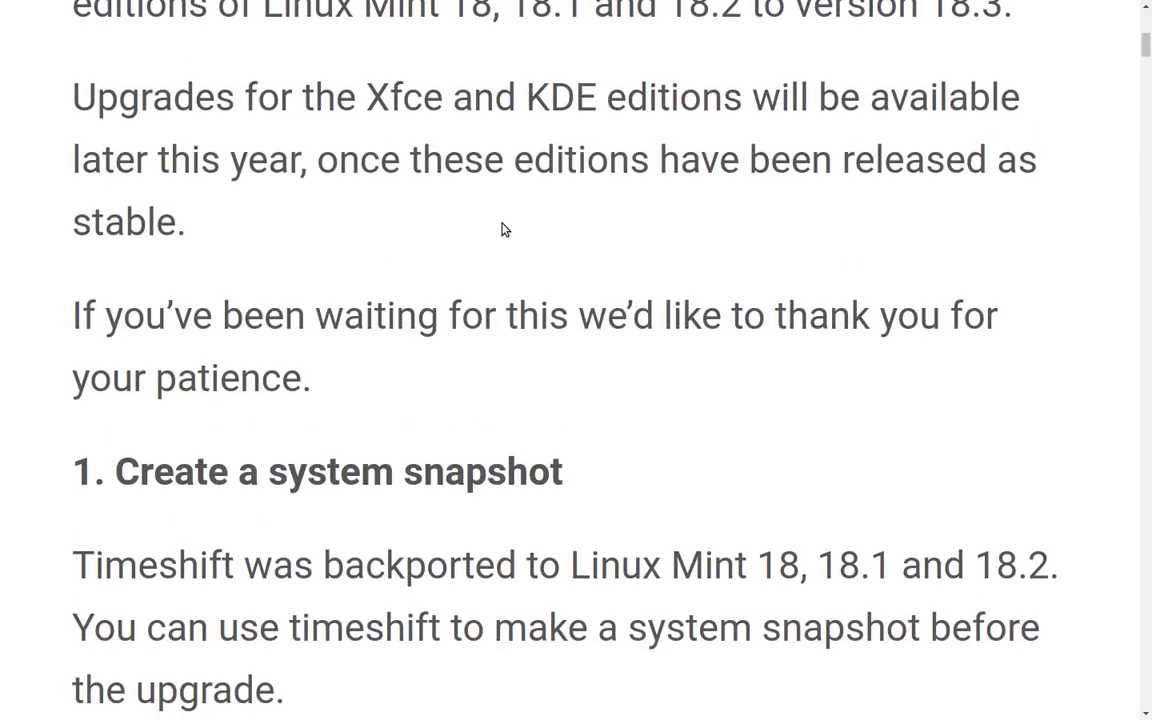
{"action": "scroll", "coordinate": [503, 224], "scroll_direction": "down", "scroll_amount": 3}
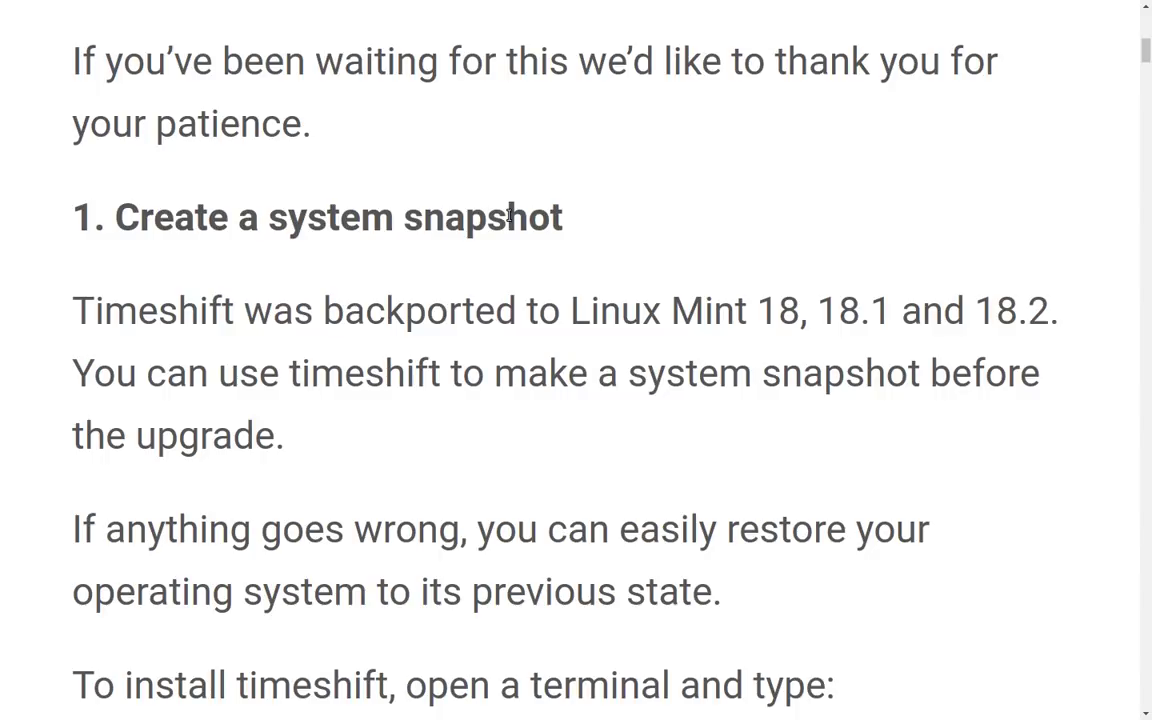
{"action": "scroll", "coordinate": [509, 214], "scroll_direction": "down", "scroll_amount": 6}
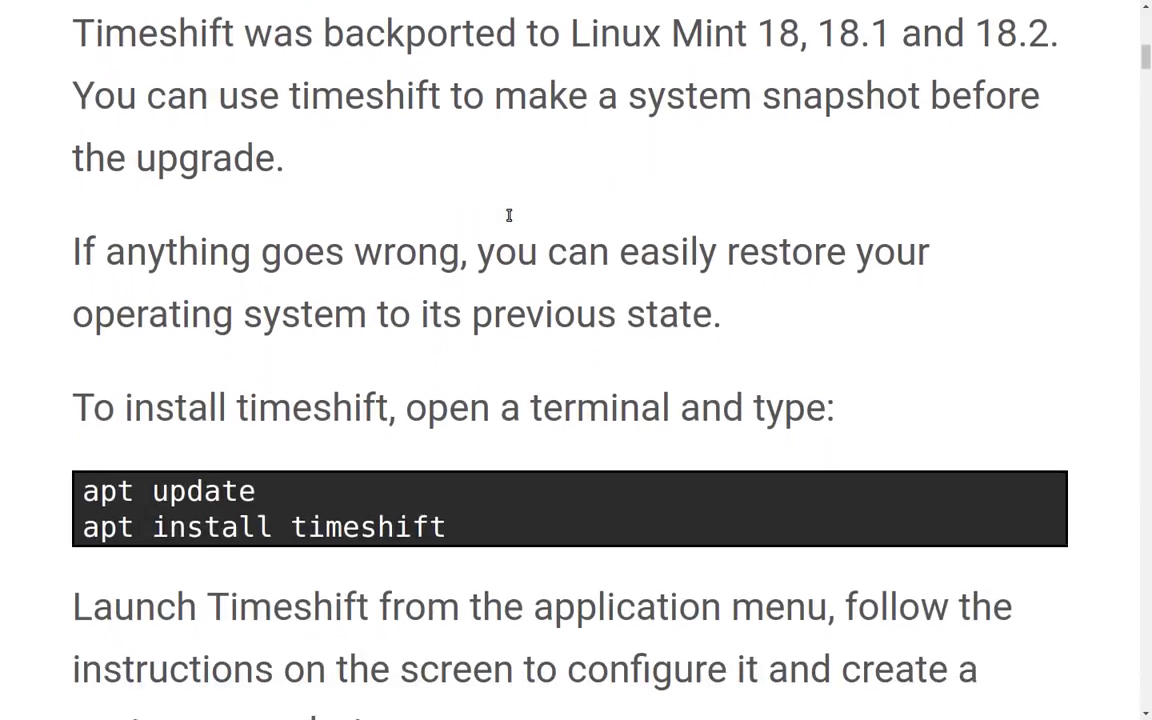
{"action": "scroll", "coordinate": [507, 220], "scroll_direction": "up", "scroll_amount": 2}
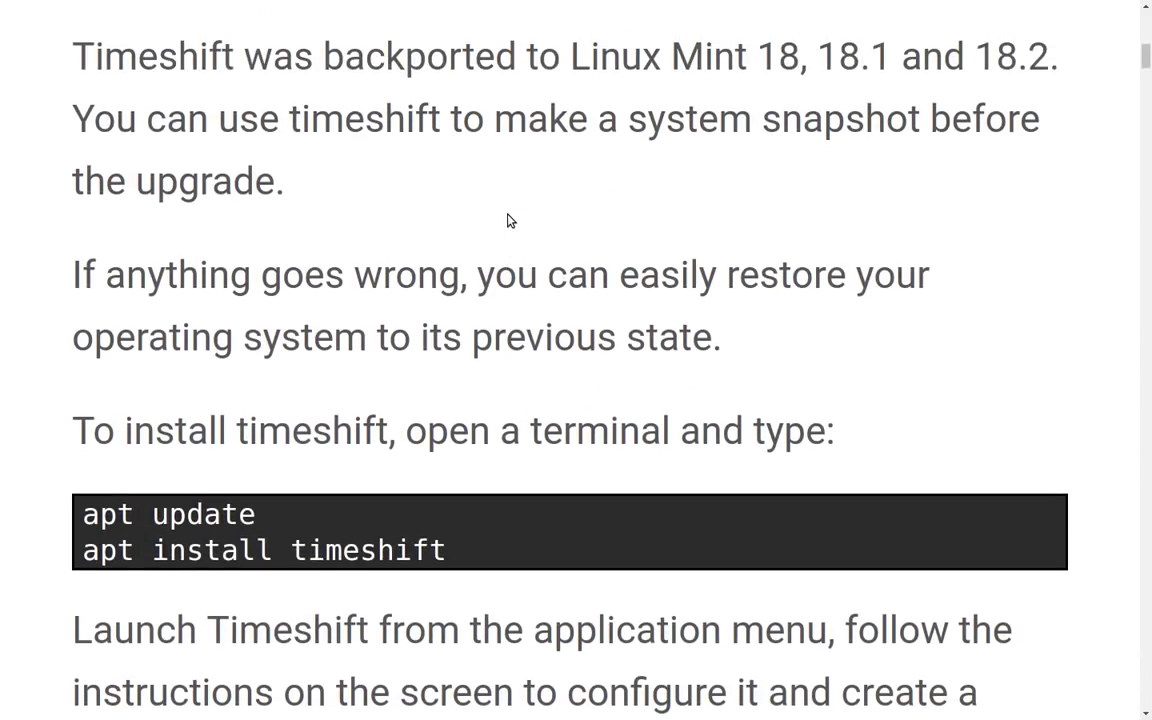
{"action": "scroll", "coordinate": [507, 220], "scroll_direction": "down", "scroll_amount": 7}
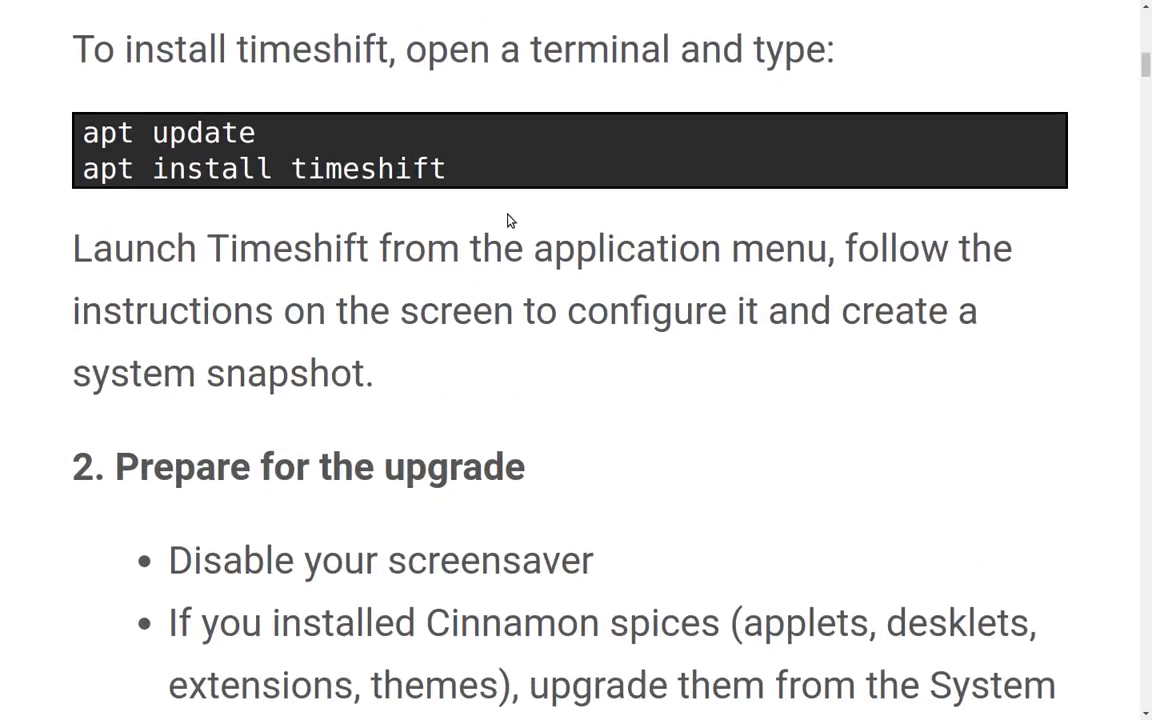
{"action": "key", "text": "ctrl+alt+Right"}
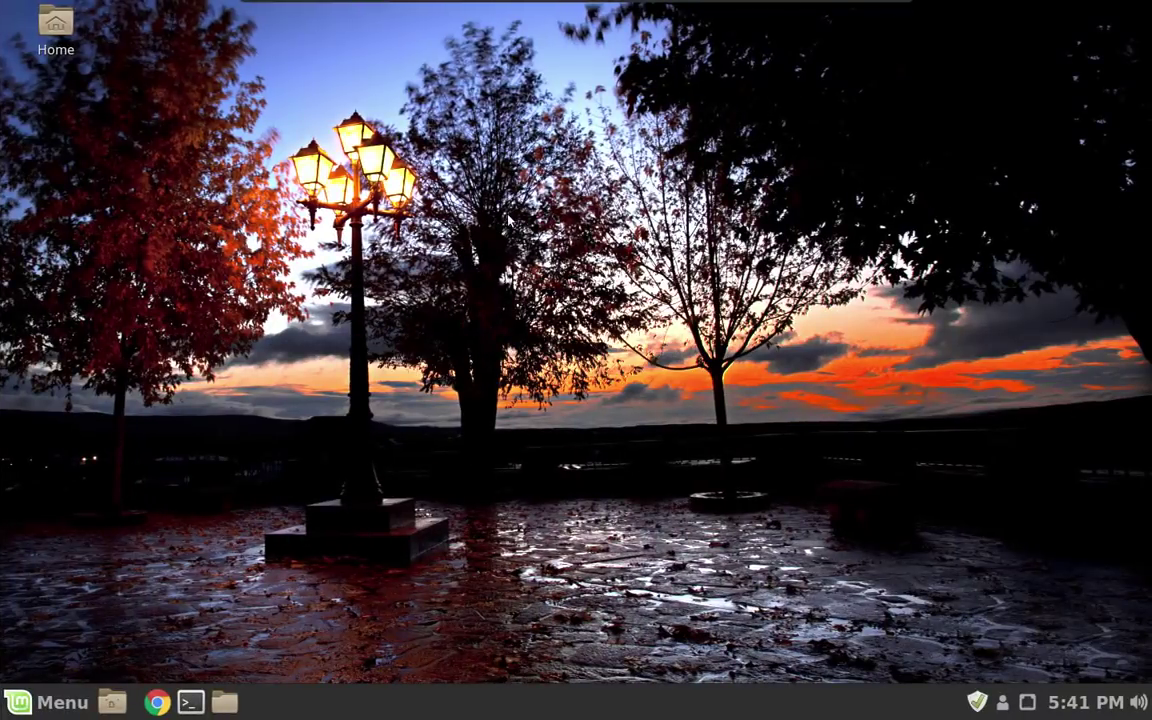
Refresh Update Manager and install the mint-upgrade-info 1.1.0 update, authenticating with the administrator password.
{"action": "left_click", "coordinate": [975, 704]}
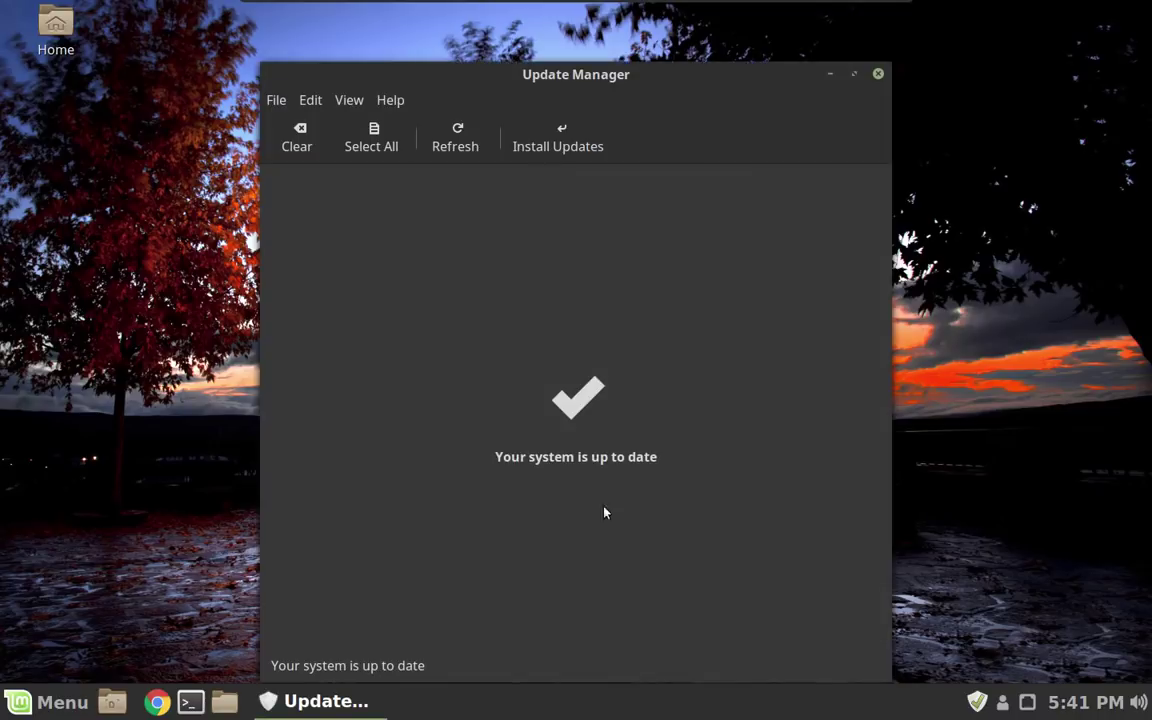
{"action": "left_click", "coordinate": [456, 130]}
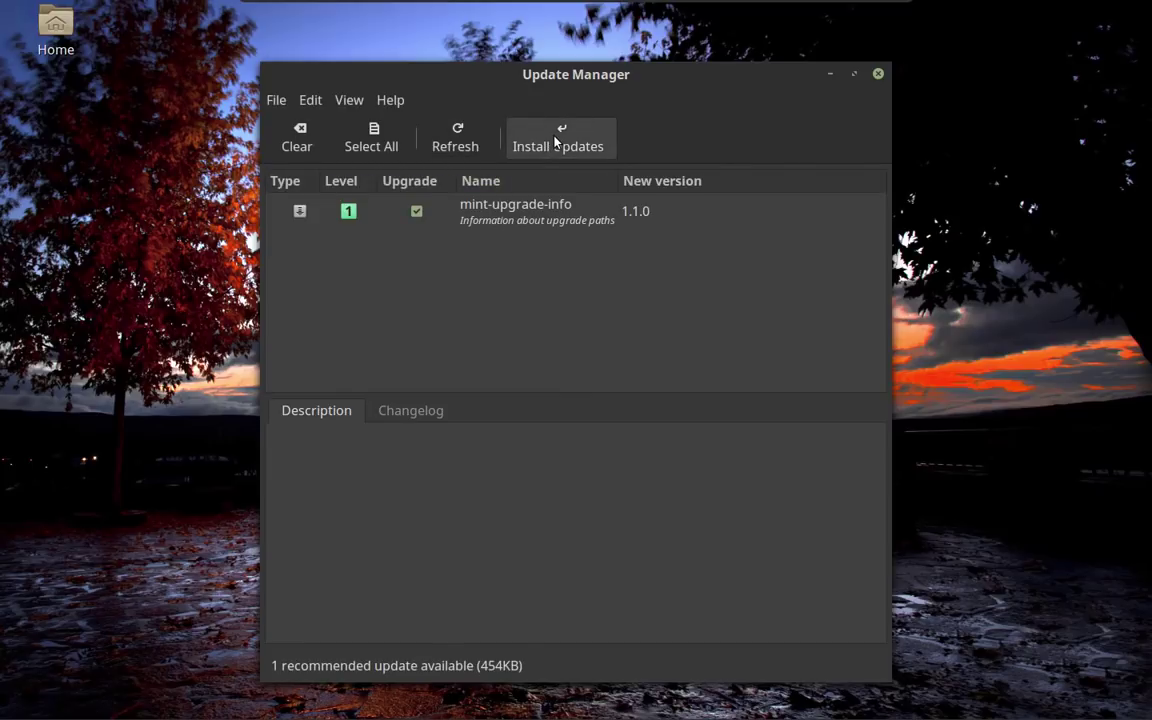
{"action": "left_click", "coordinate": [556, 142]}
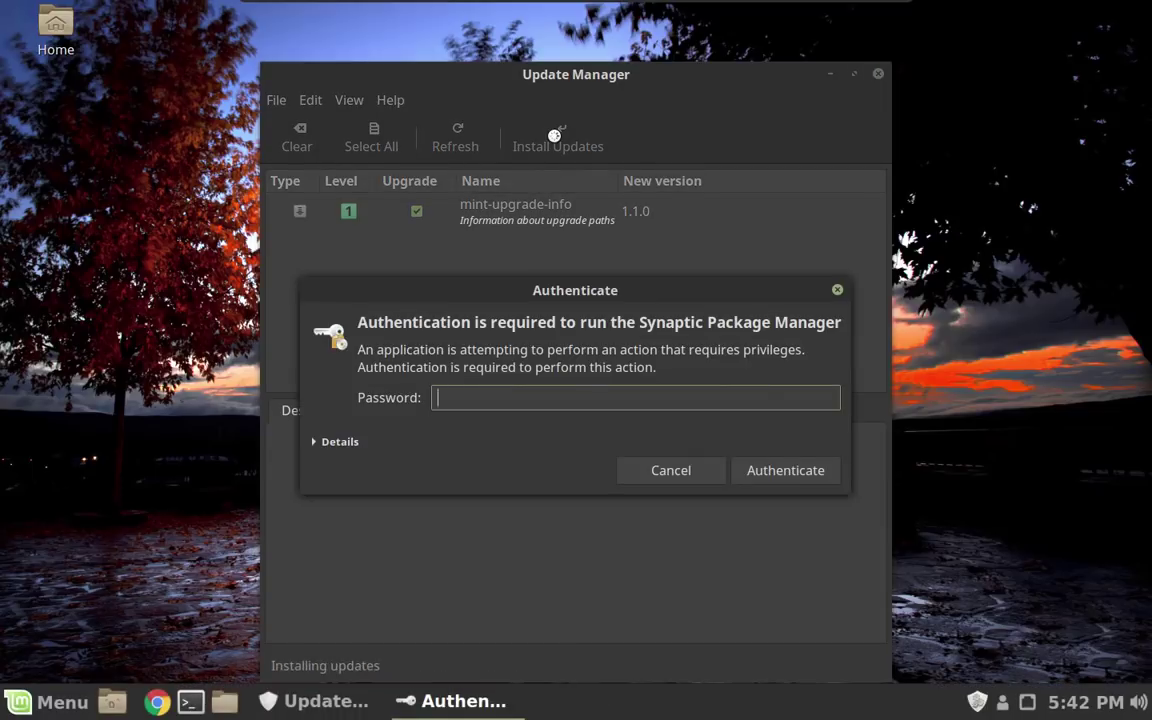
{"action": "type", "text": "*********"}
{"action": "key", "text": "Return"}
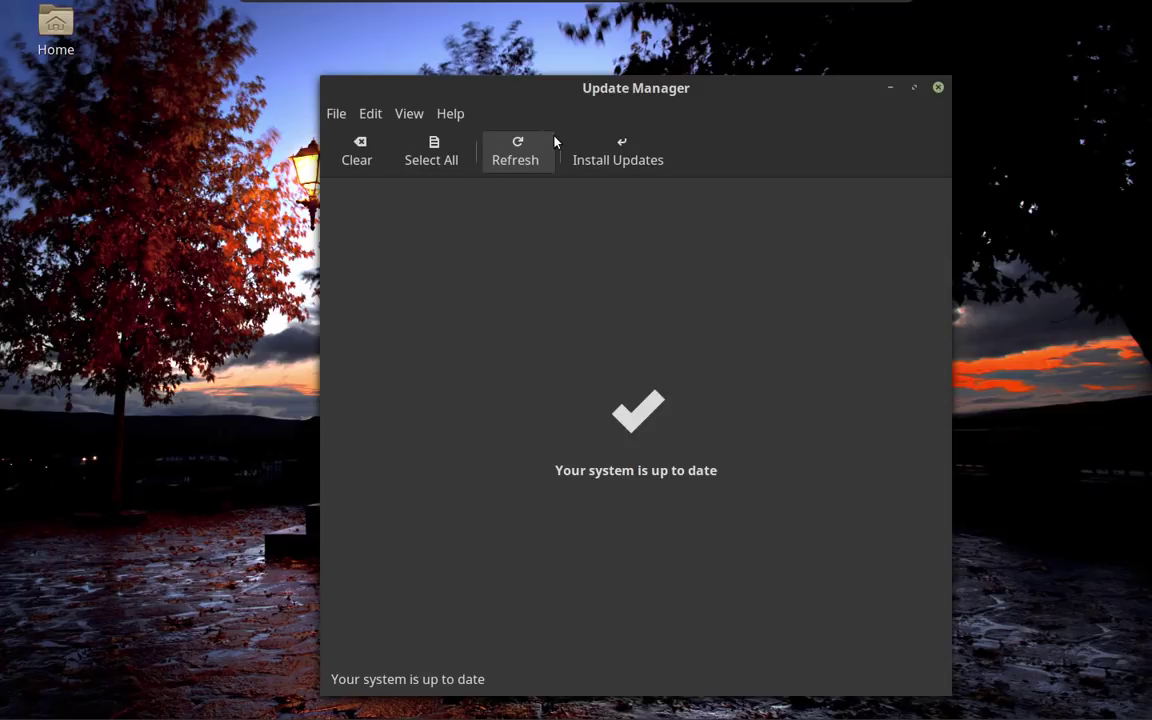
Check the Edit menu for the 'Upgrade to Linux Mint 18.3 Sylvia' option without upgrading yet.
{"action": "left_click", "coordinate": [372, 115]}
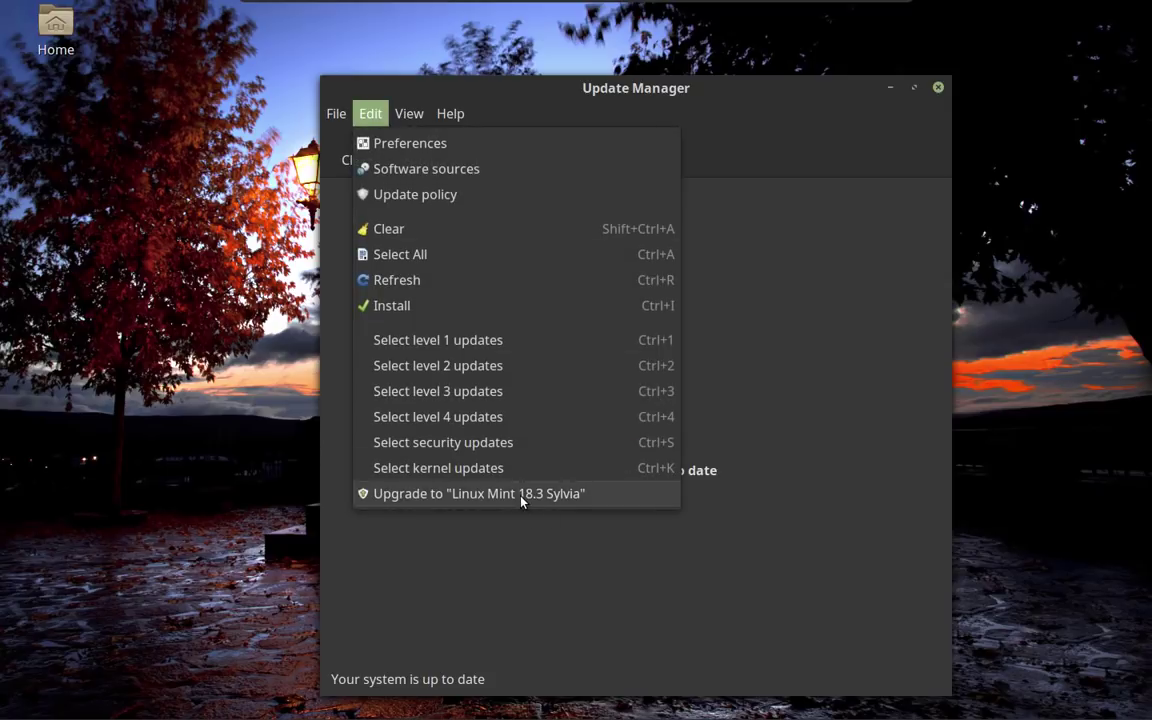
{"action": "left_click", "coordinate": [187, 287]}
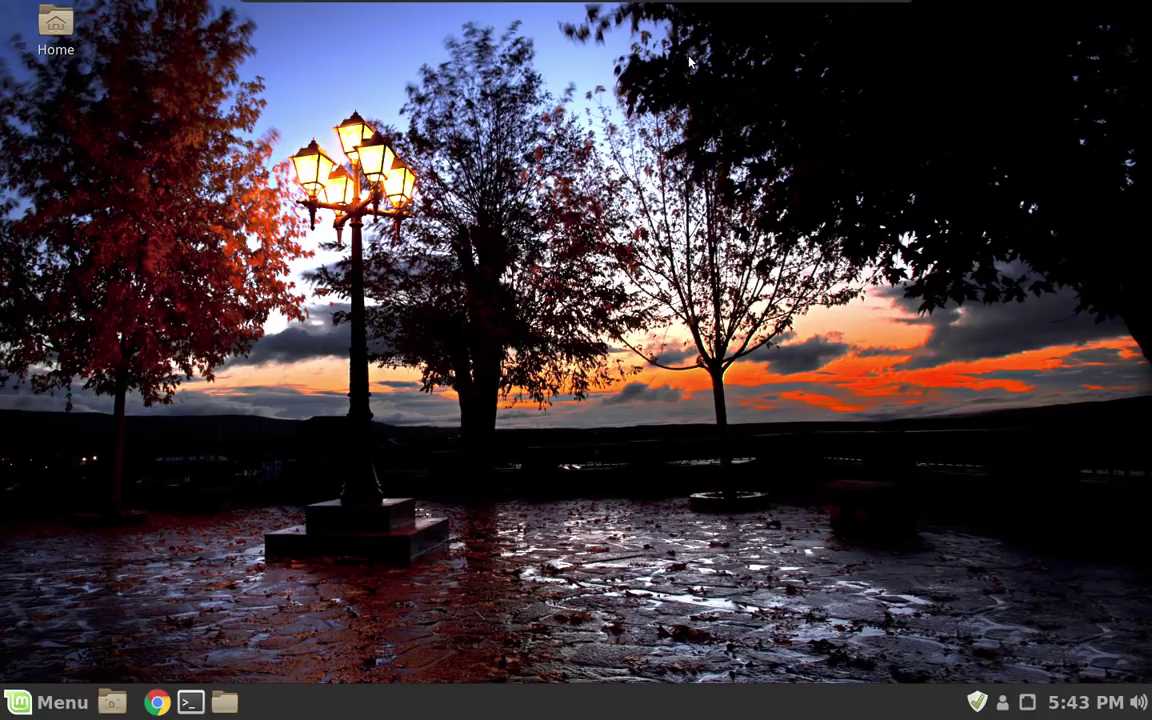
In a new terminal, run 'sudo apt update', then 'sudo apt install timeshift'.
{"action": "key", "text": "ctrl+alt+t"}
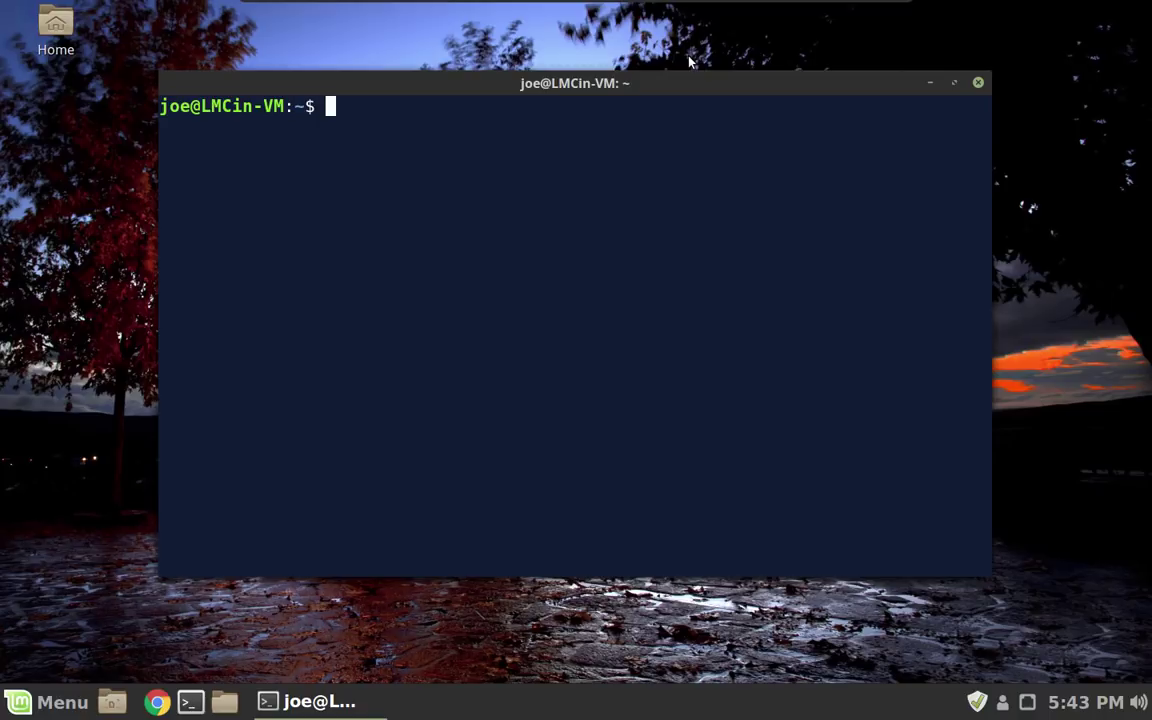
{"action": "type", "text": "sudo apt upd"}
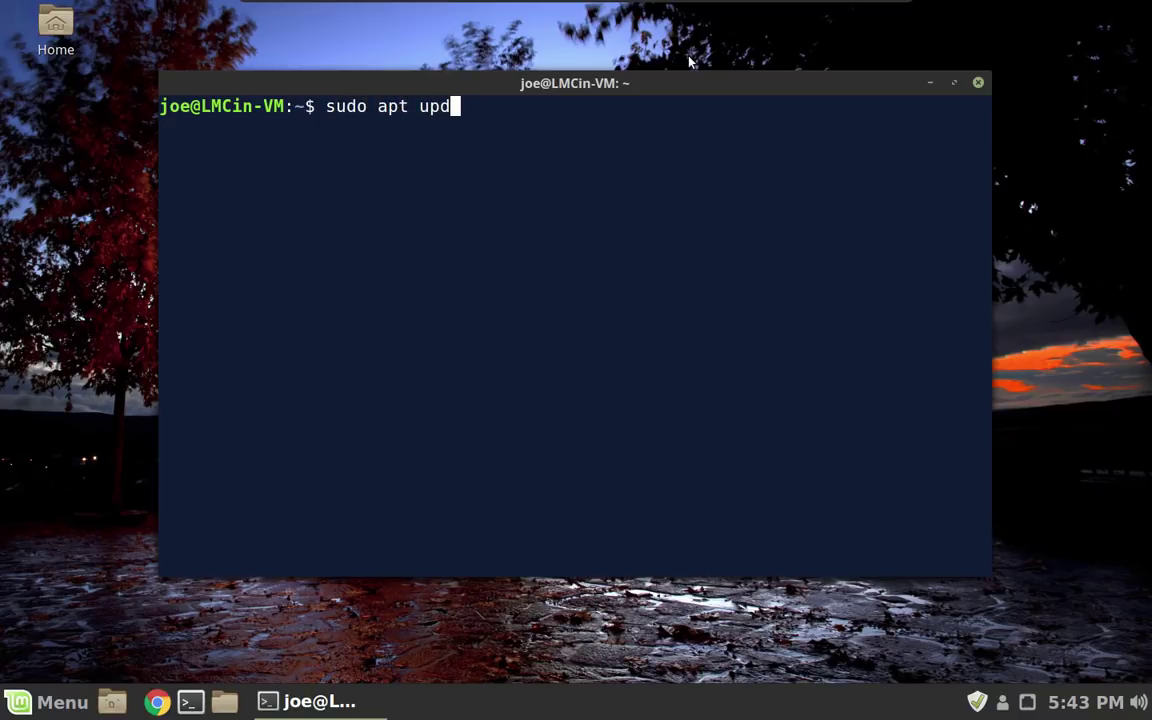
{"action": "type", "text": "ate"}
{"action": "key", "text": "Return"}
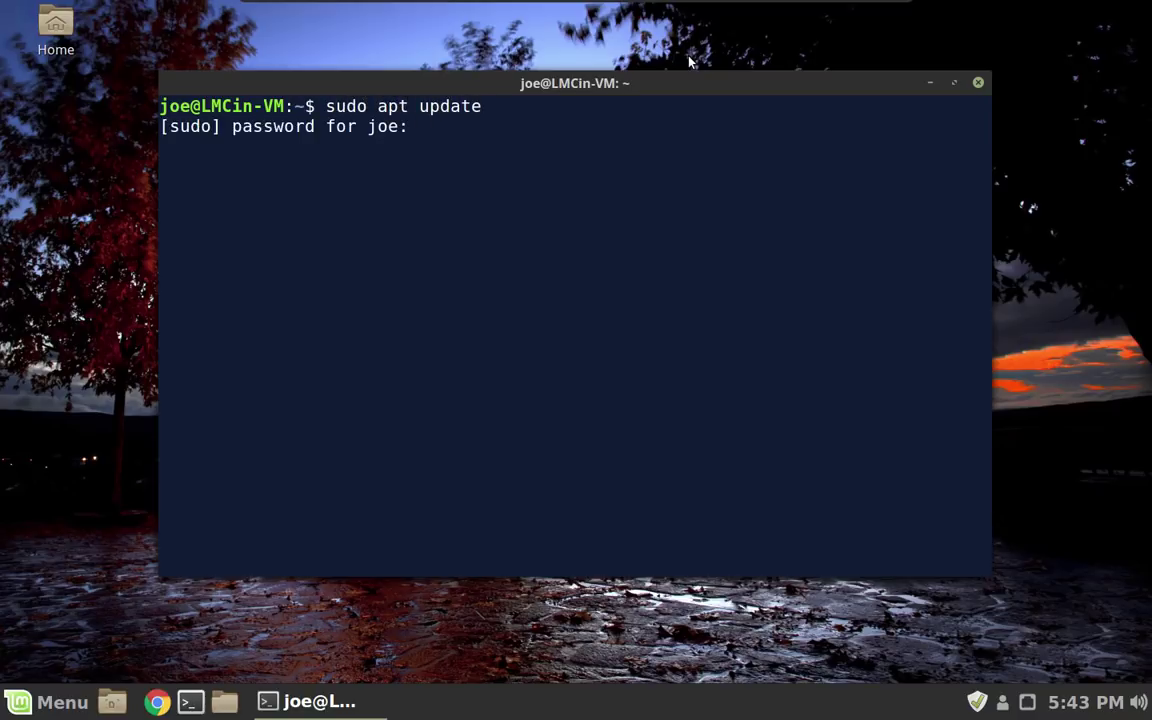
{"action": "key", "text": "Return"}
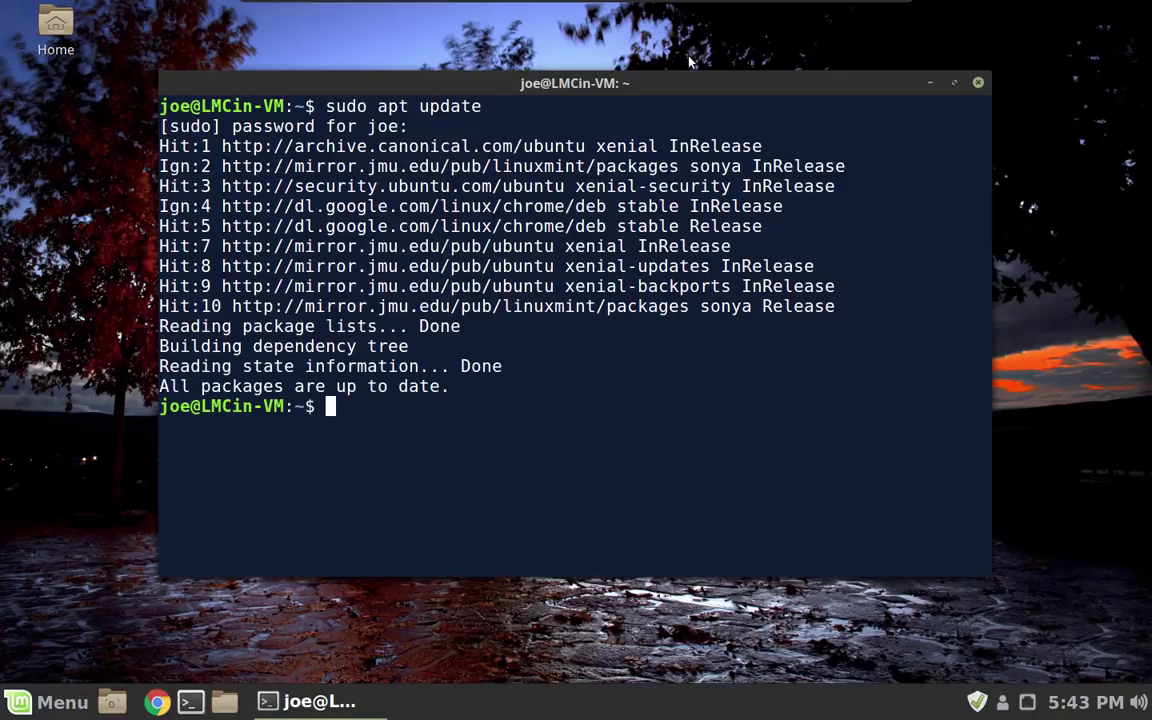
{"action": "type", "text": "sudo ap"}
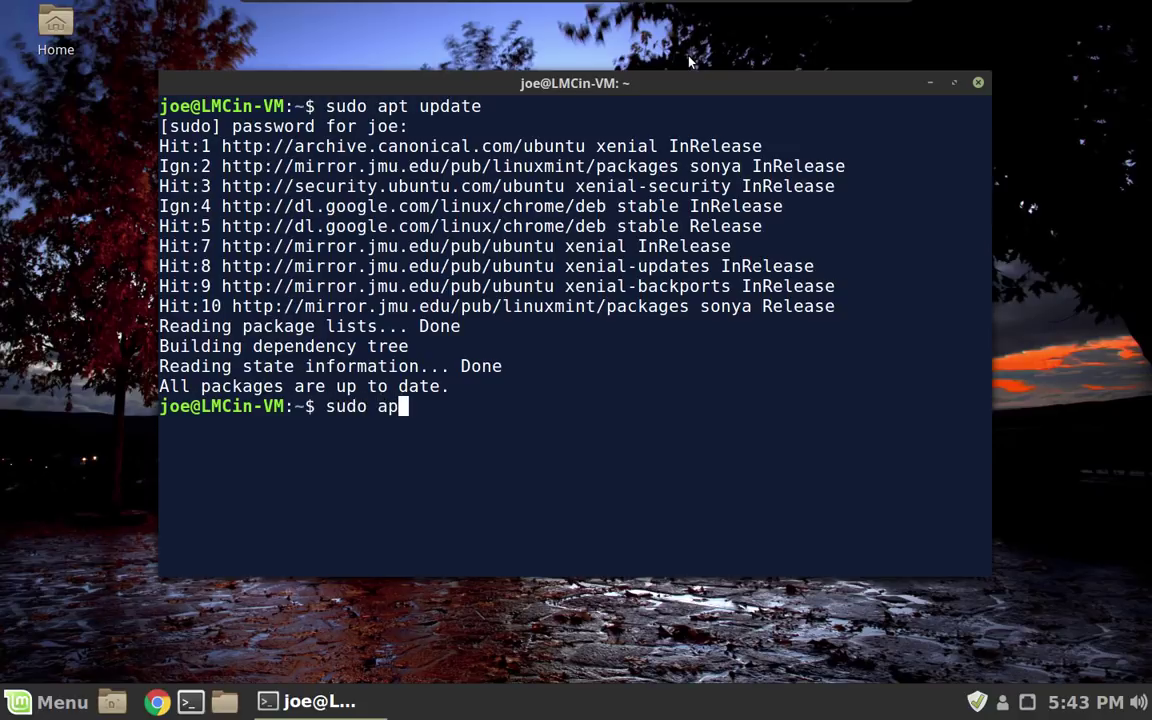
{"action": "type", "text": "t install time"}
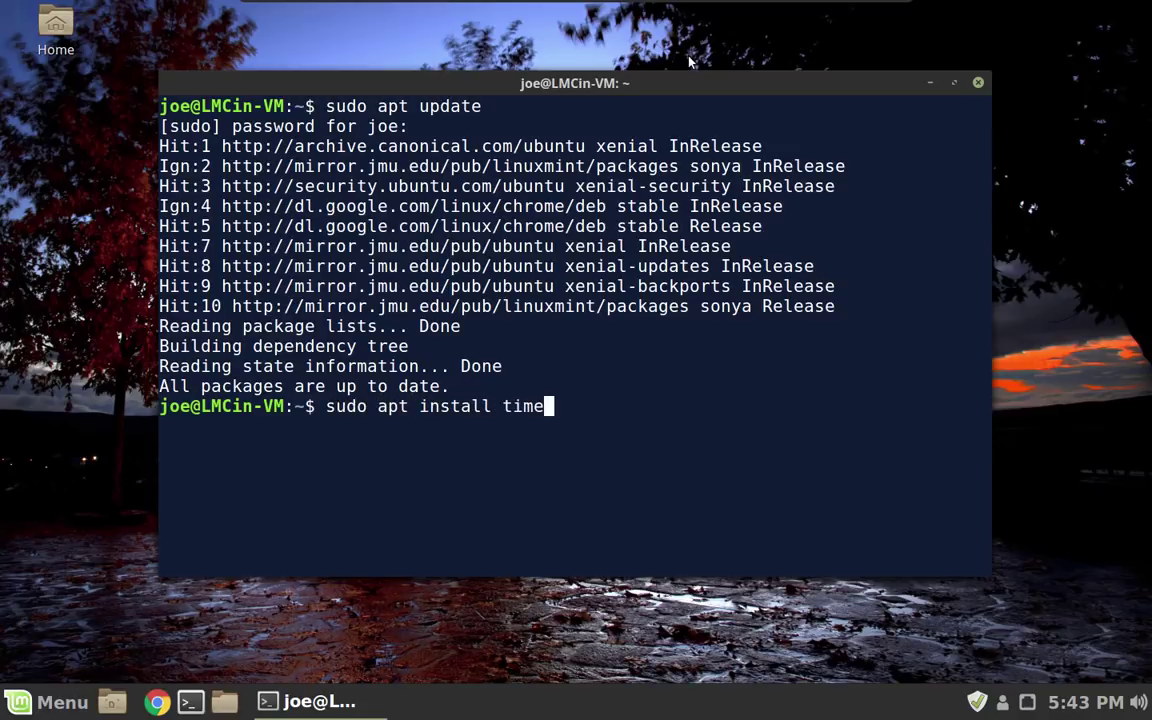
{"action": "type", "text": "shift"}
{"action": "key", "text": "Return"}
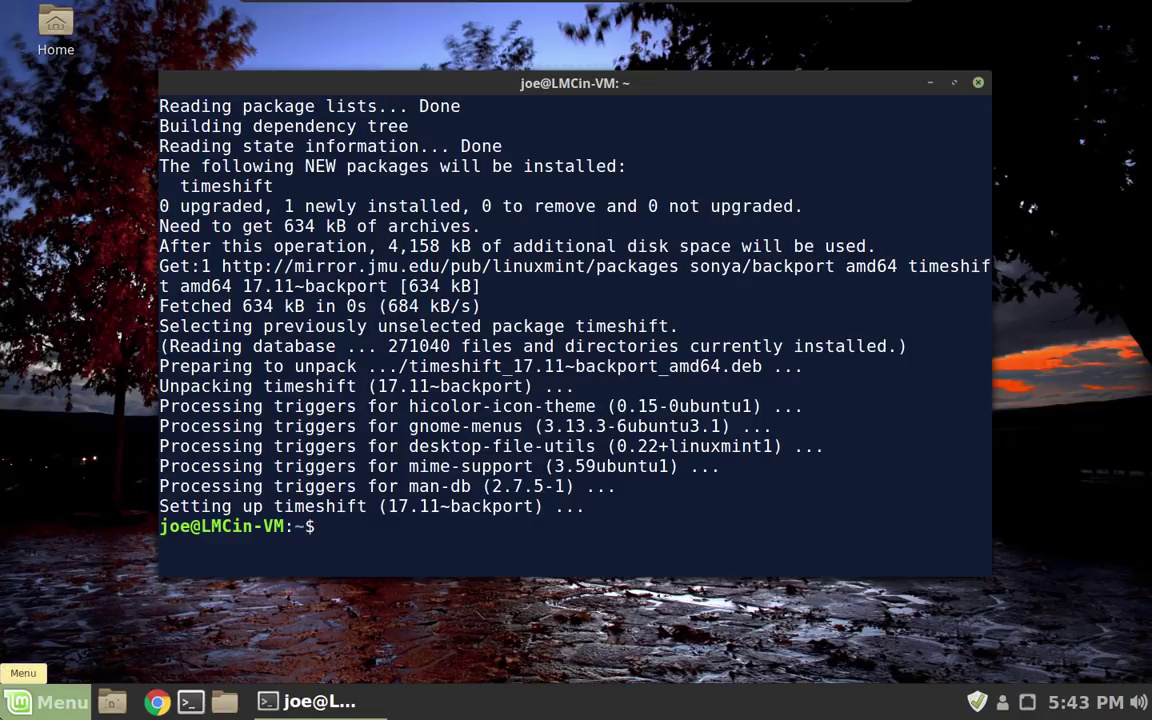
Search 'time' in the Menu, launch Timeshift and authenticate with the administrator password.
{"action": "left_click", "coordinate": [45, 702]}
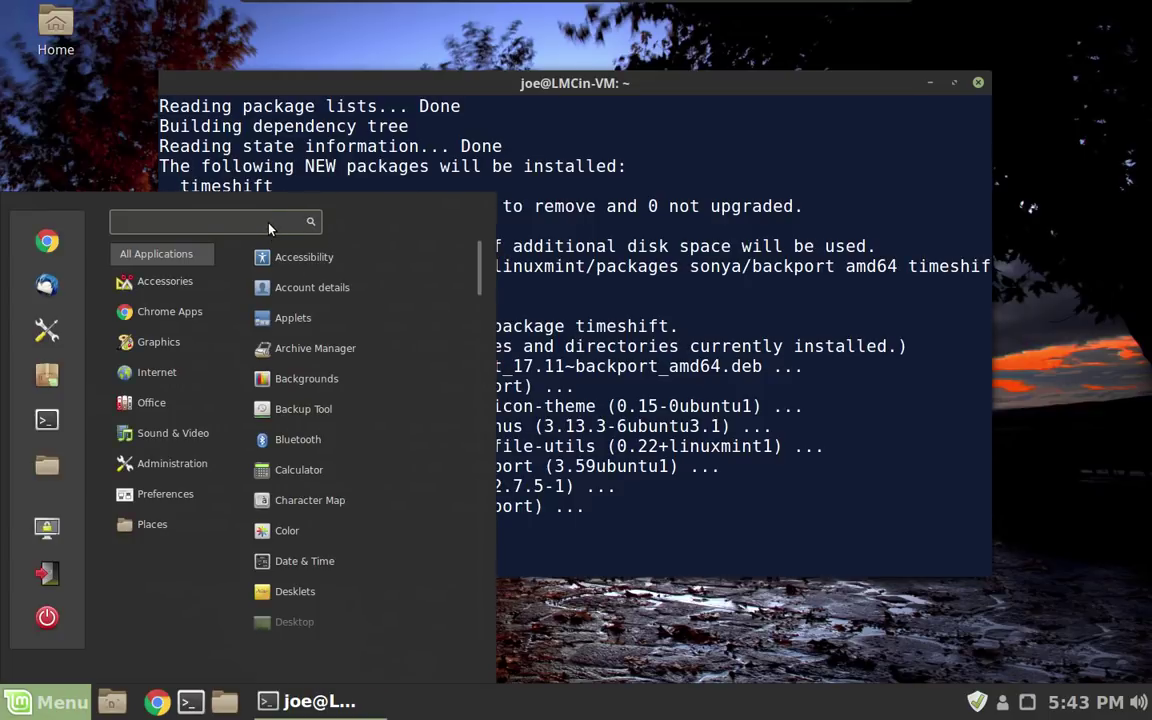
{"action": "type", "text": "time"}
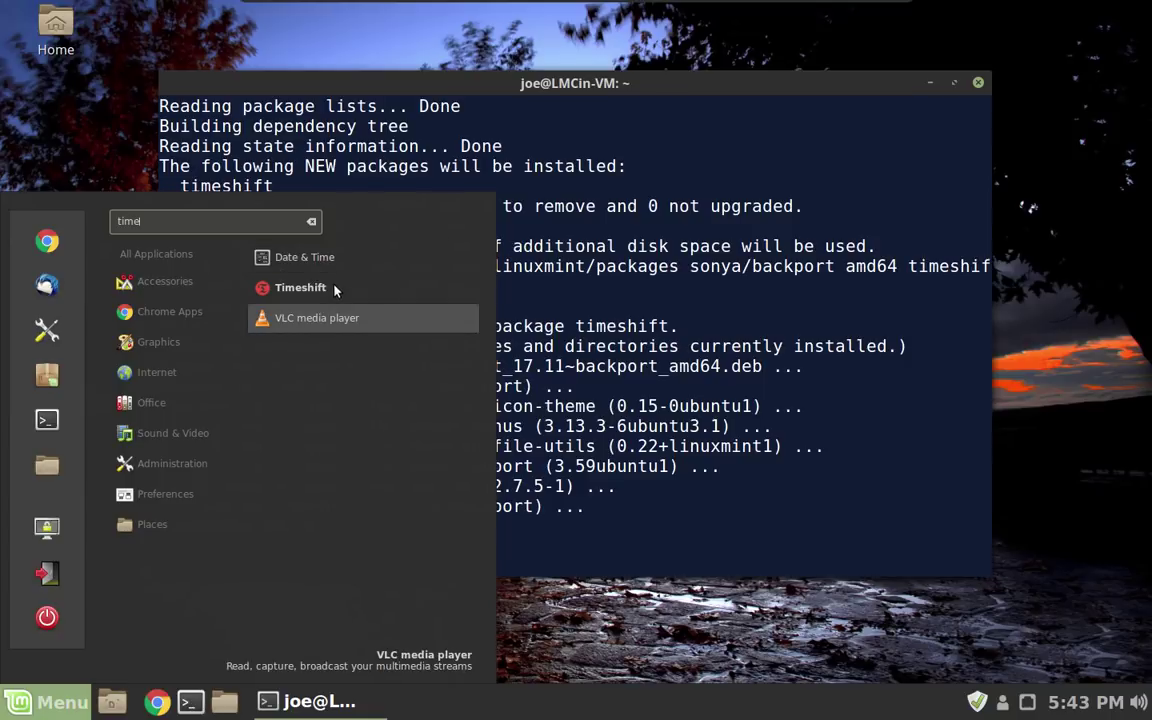
{"action": "left_click", "coordinate": [330, 288]}
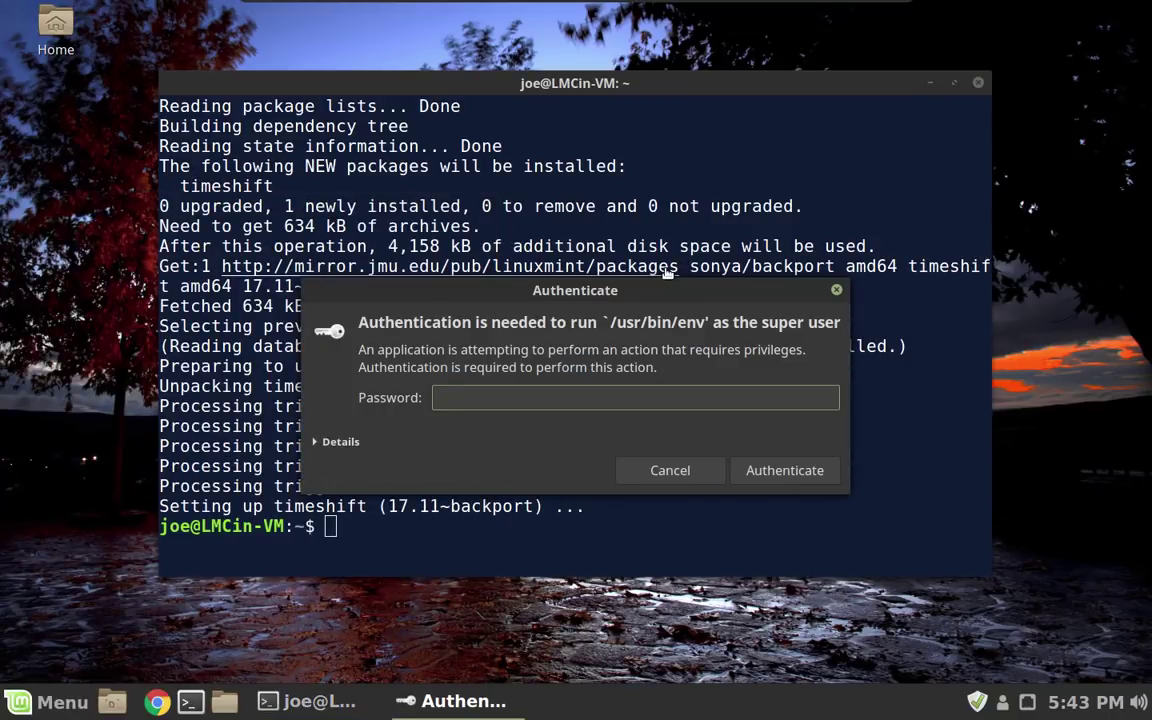
{"action": "type", "text": "•••••••••"}
{"action": "key", "text": "Return"}
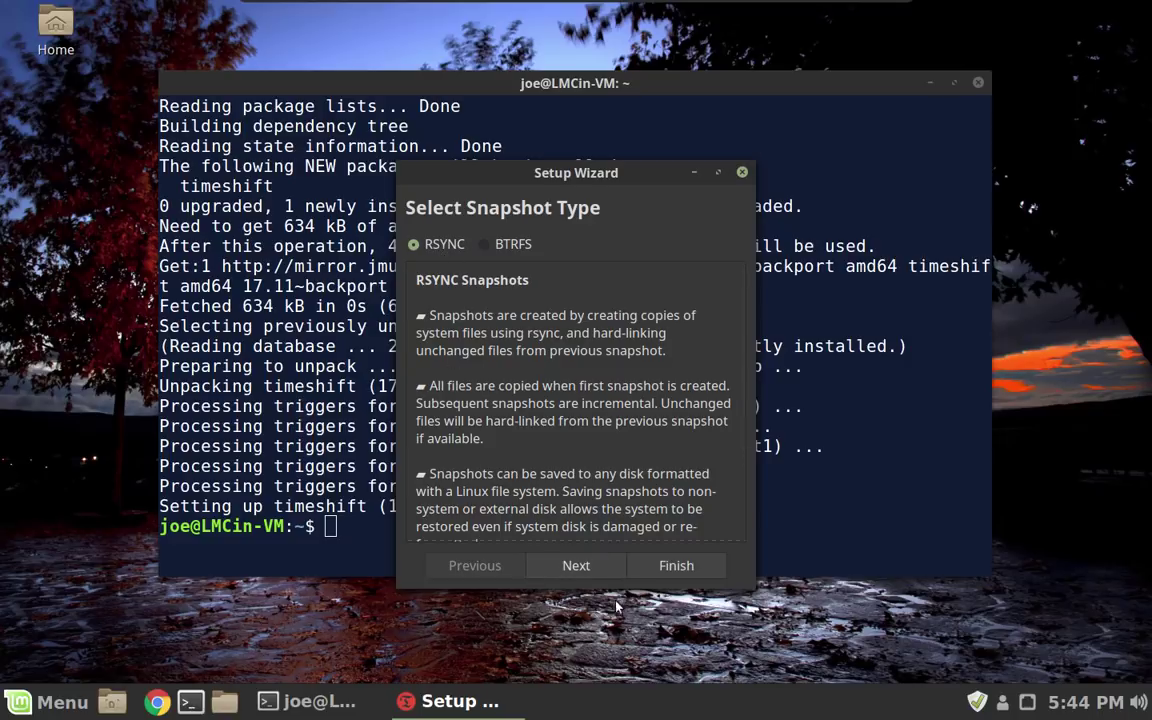
Use RSYNC snapshots on sda1, keeping 1 monthly, 2 weekly and 3 daily snapshots.
{"action": "left_click", "coordinate": [597, 567]}
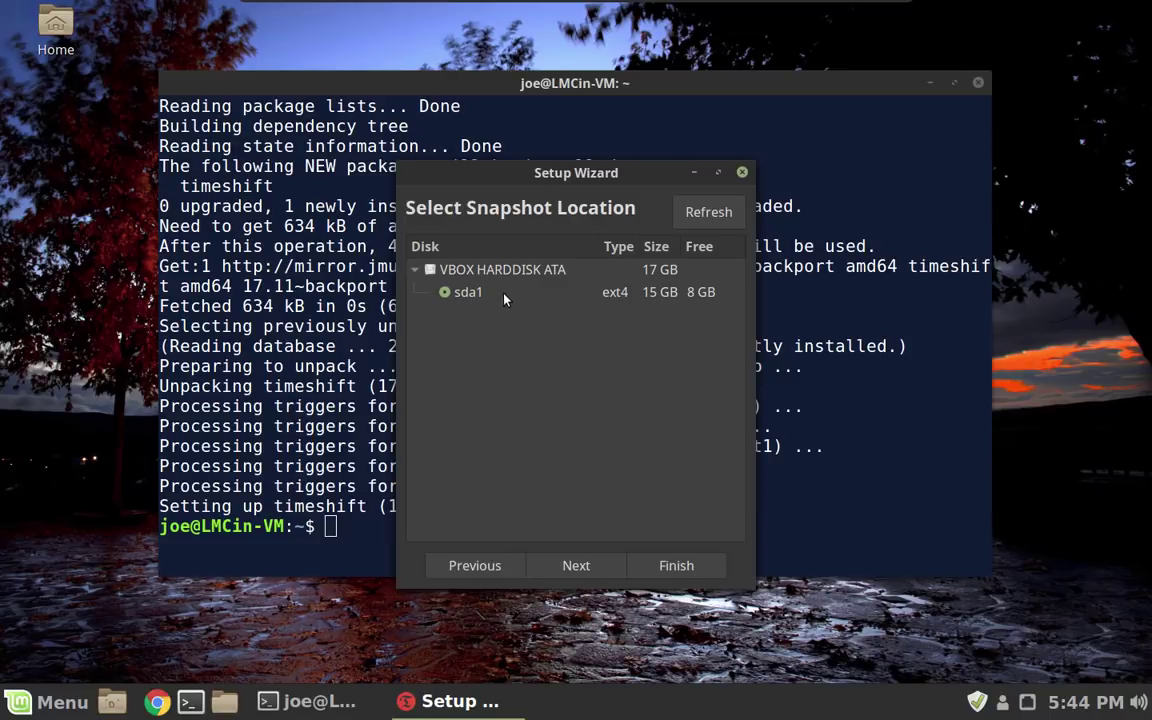
{"action": "left_click", "coordinate": [595, 568]}
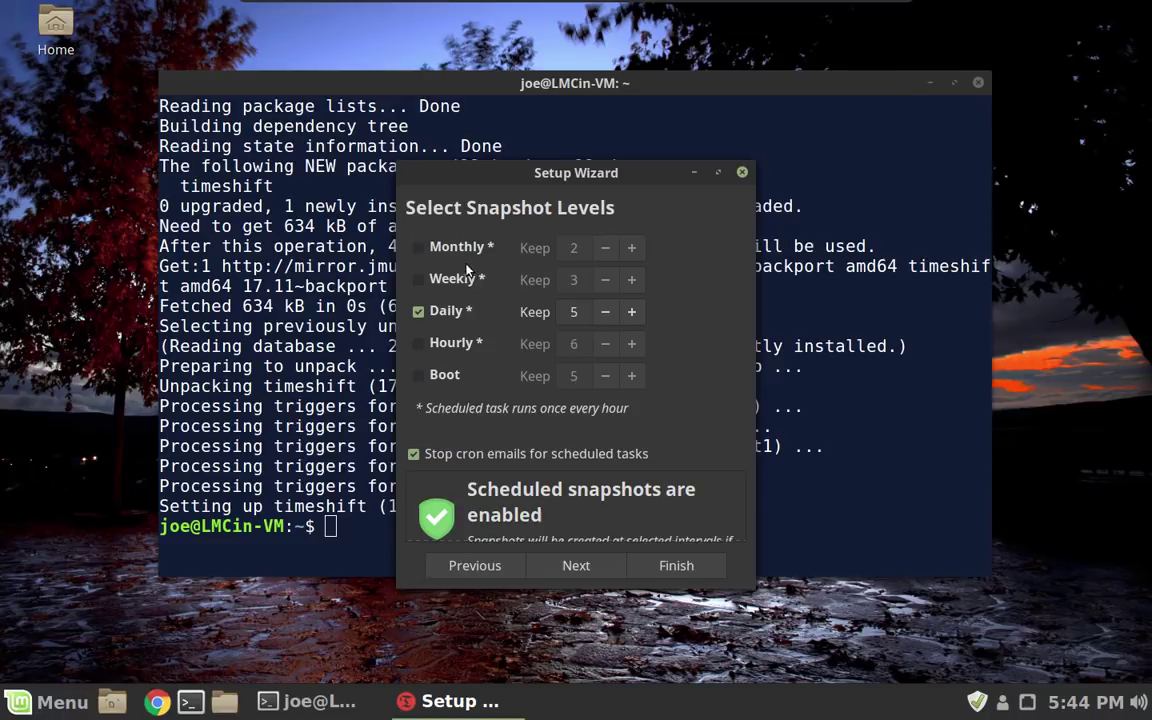
{"action": "left_click", "coordinate": [419, 248]}
{"action": "left_click", "coordinate": [605, 248]}
{"action": "left_click", "coordinate": [448, 280]}
{"action": "left_click", "coordinate": [605, 280]}
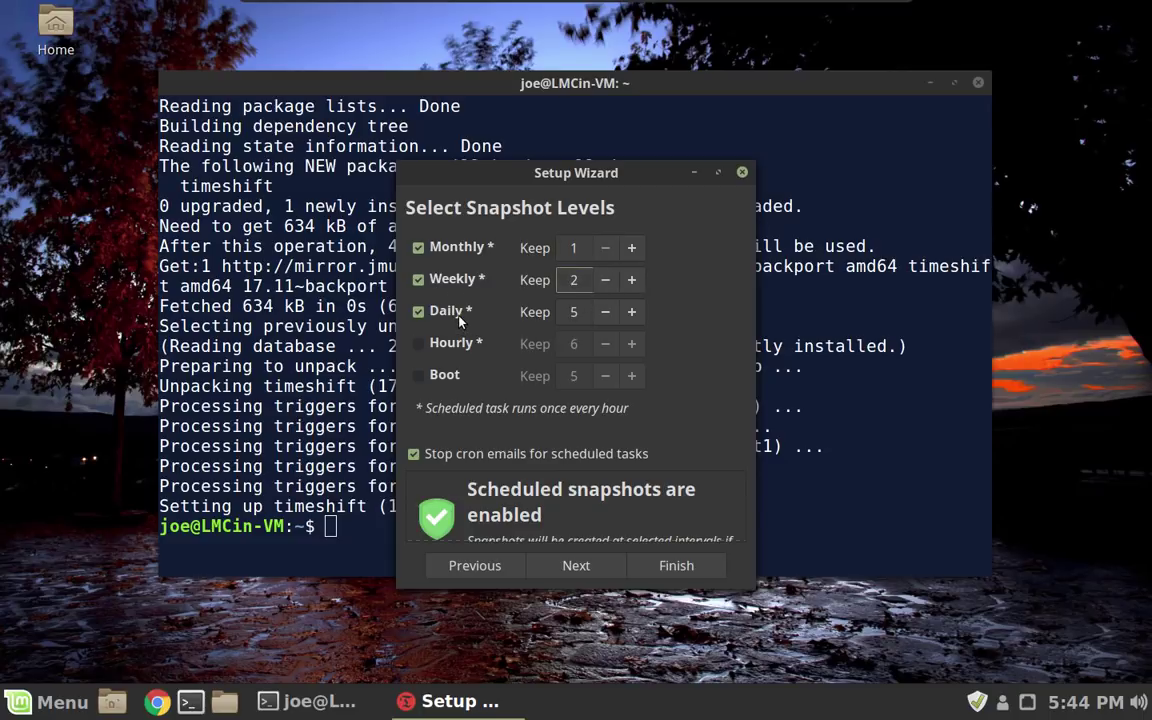
{"action": "double_click", "coordinate": [606, 312]}
Finish the Timeshift setup wizard and create a new system snapshot.
{"action": "left_click", "coordinate": [671, 576]}
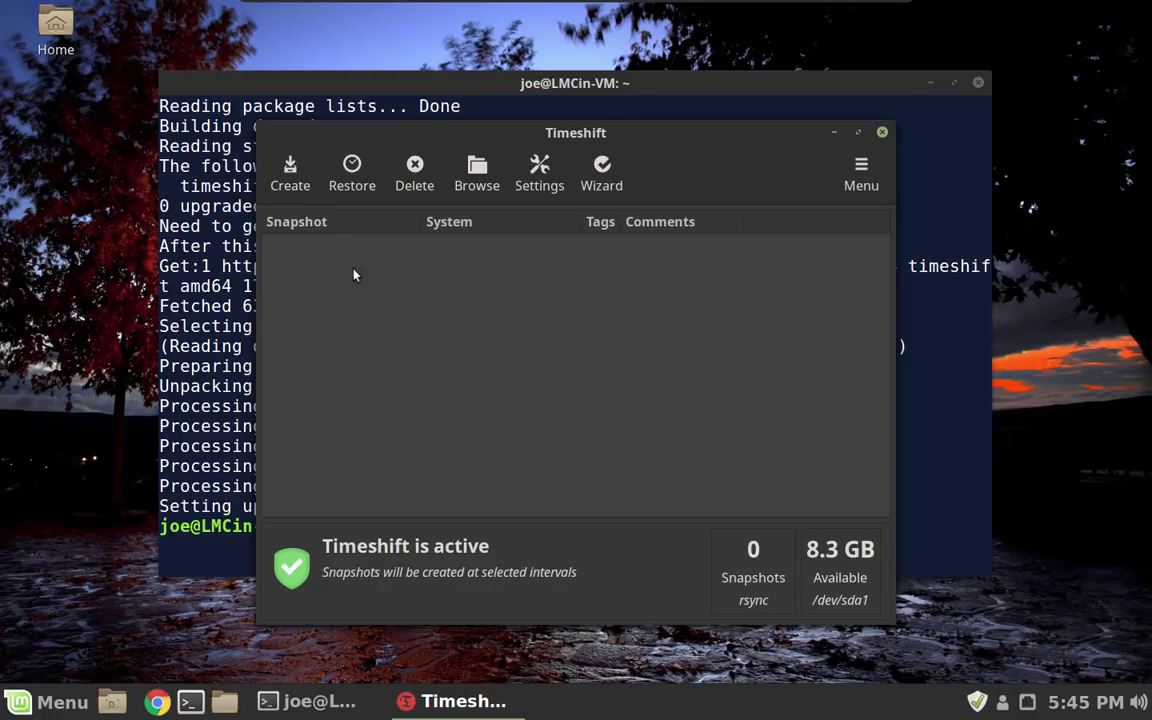
{"action": "left_click", "coordinate": [290, 176]}
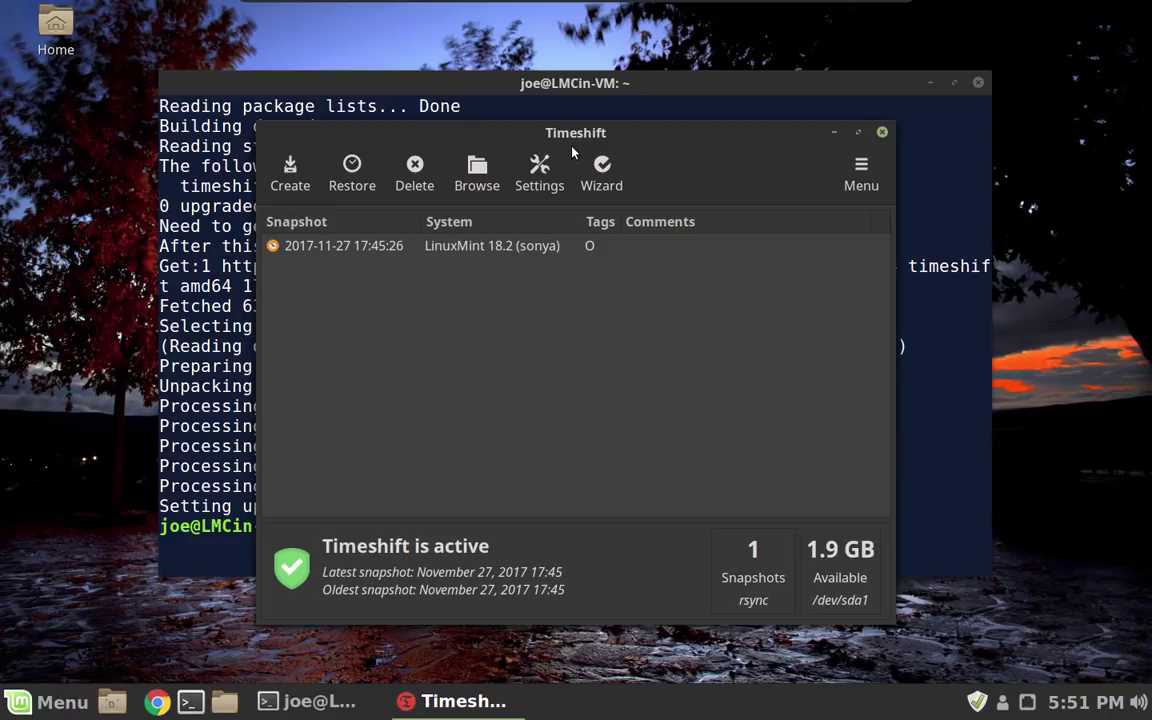
{"action": "left_click", "coordinate": [628, 254]}
Comment the snapshot 'Before Upgrade', then close Timeshift and the terminal.
{"action": "left_click", "coordinate": [634, 249]}
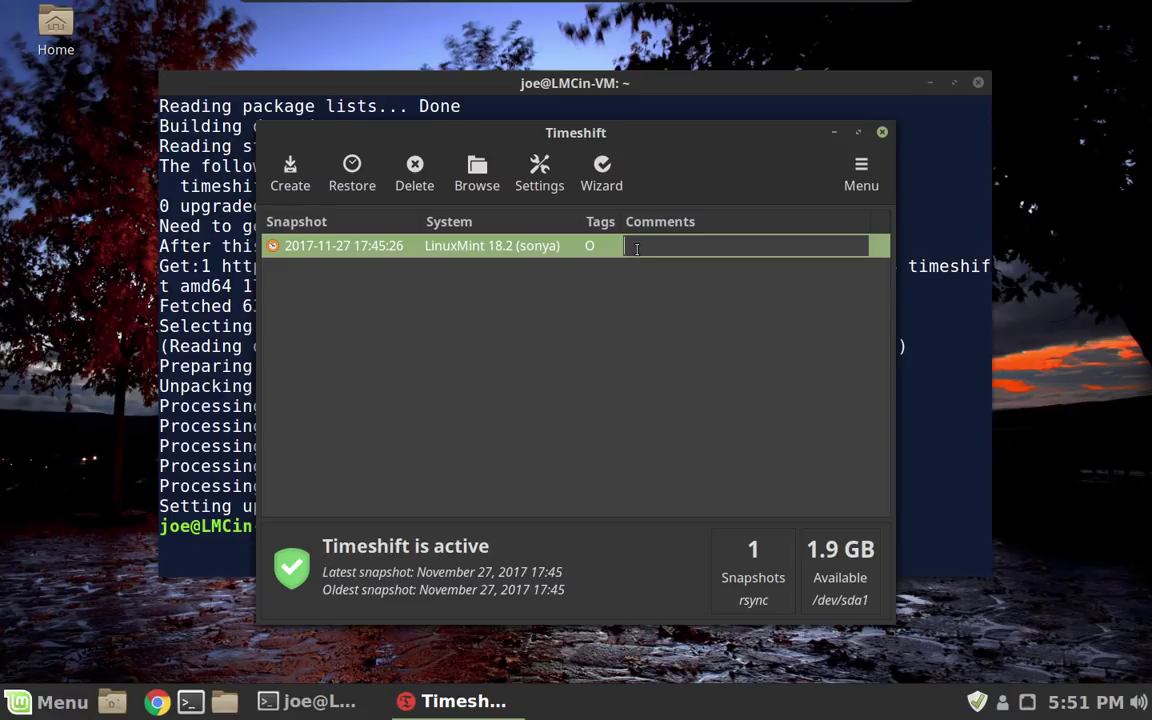
{"action": "type", "text": "Before Upgrade"}
{"action": "key", "text": "Return"}
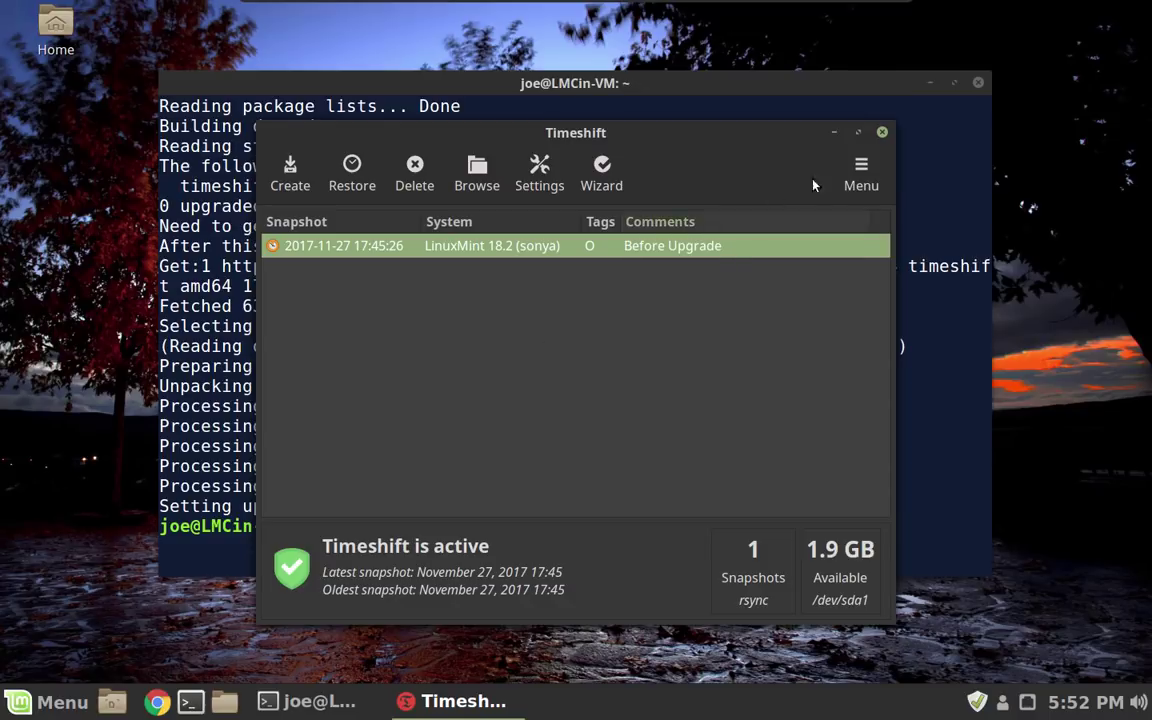
{"action": "left_click", "coordinate": [881, 133]}
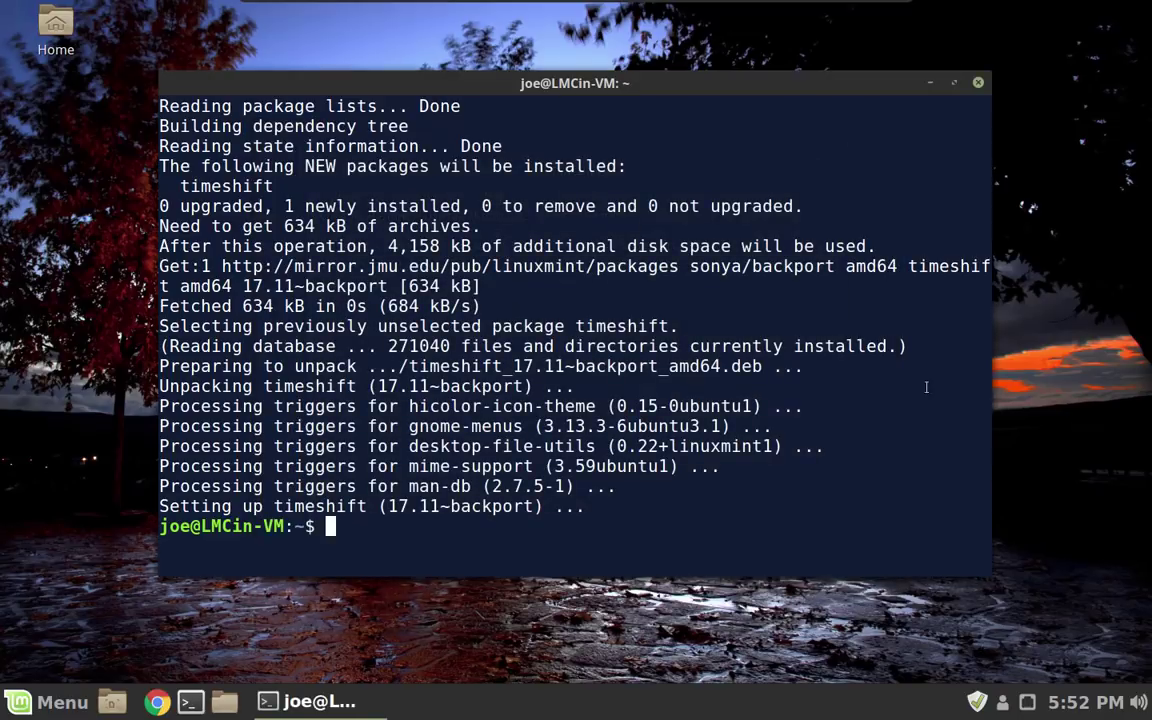
{"action": "left_click", "coordinate": [977, 82]}
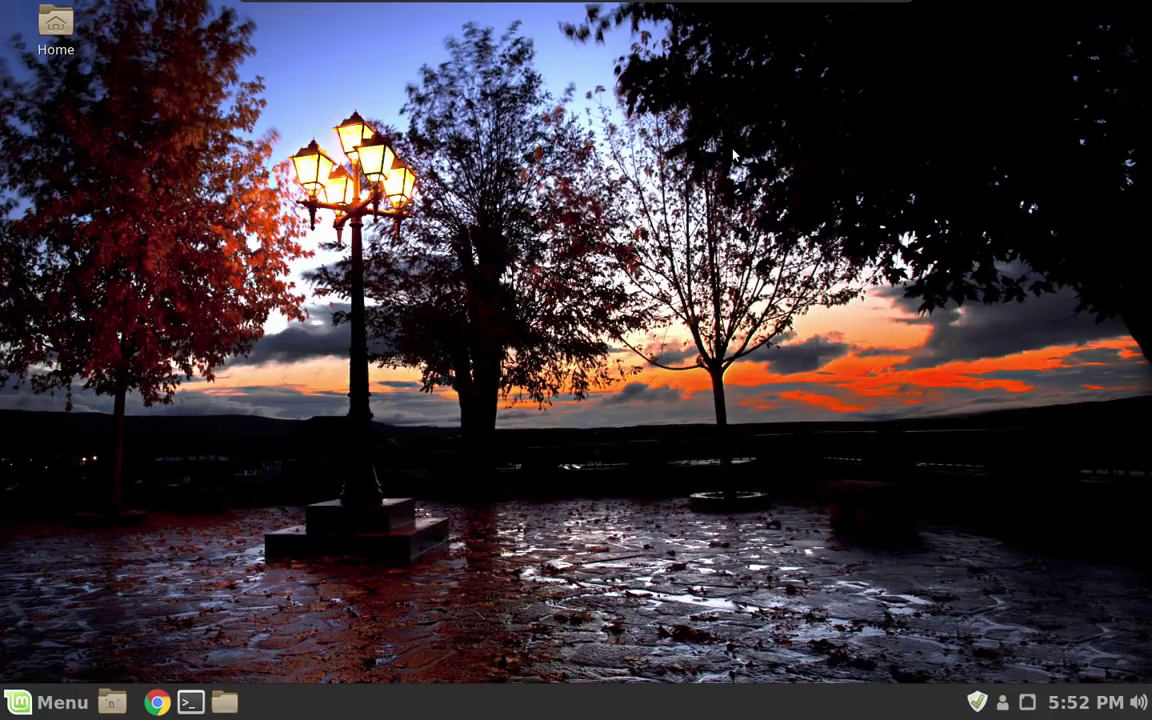
Return to Workspace 1 and read the guide's sections on launching the upgrade, replacing configs and rebooting.
{"action": "key", "text": "ctrl+alt+Left"}
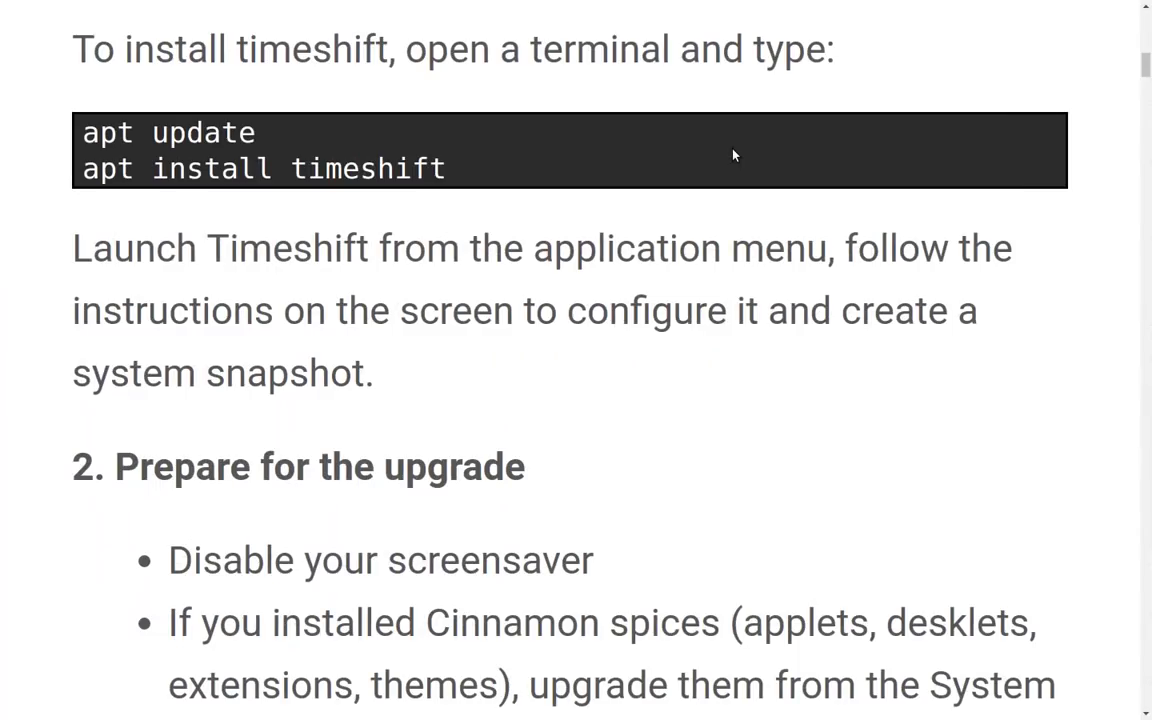
{"action": "scroll", "coordinate": [720, 165], "scroll_direction": "down", "scroll_amount": 3}
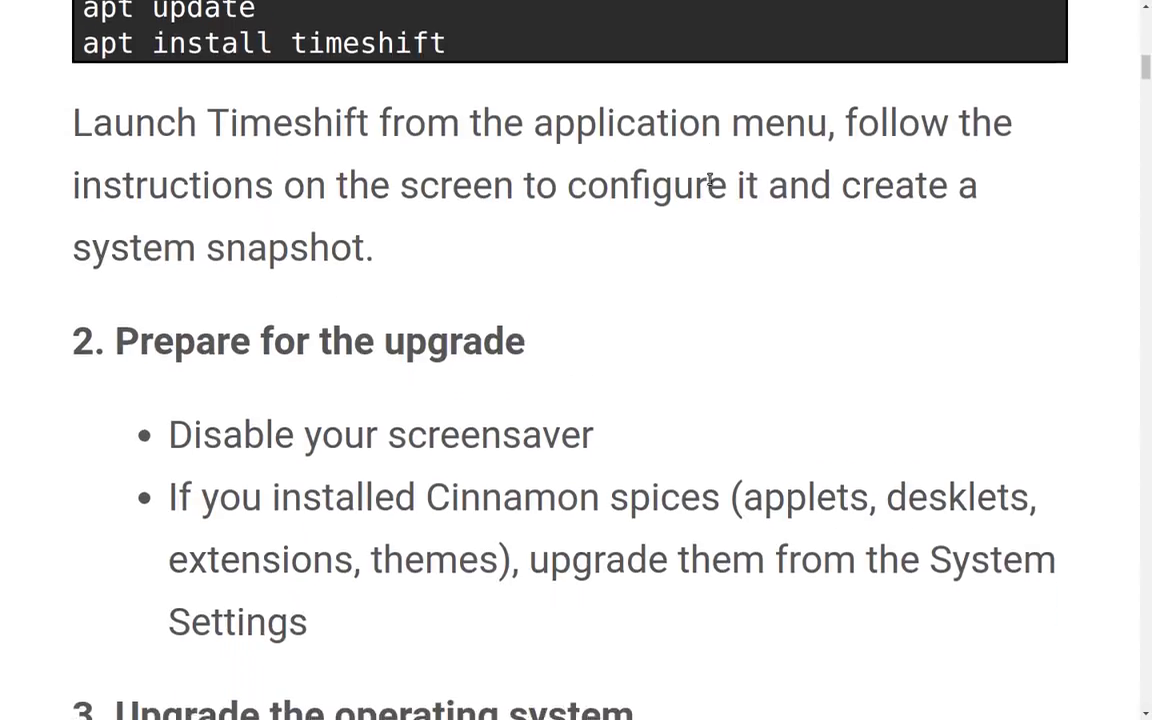
{"action": "scroll", "coordinate": [705, 180], "scroll_direction": "down", "scroll_amount": 2}
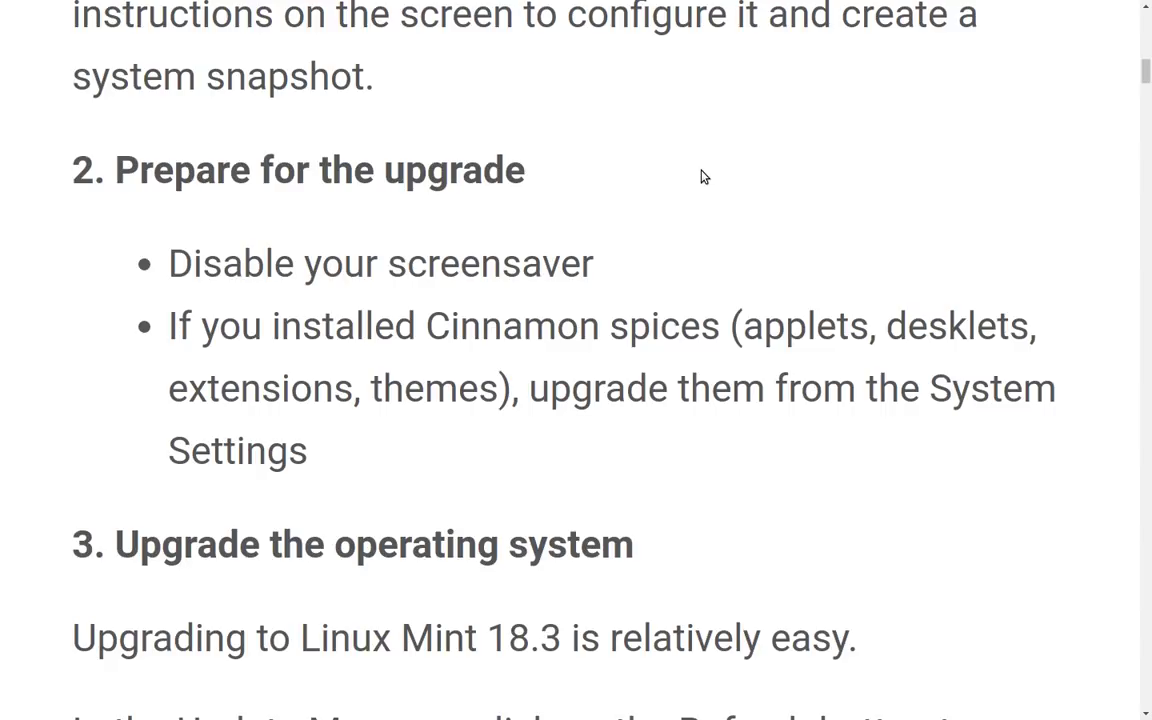
{"action": "scroll", "coordinate": [689, 235], "scroll_direction": "down", "scroll_amount": 3}
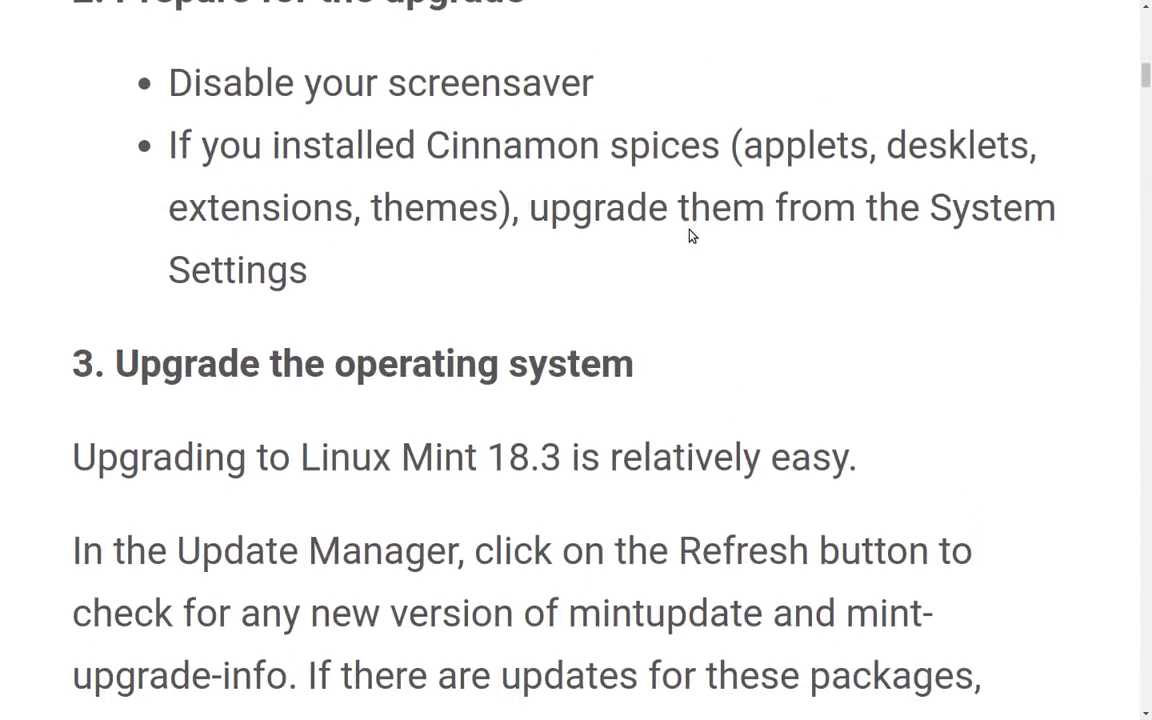
{"action": "scroll", "coordinate": [689, 207], "scroll_direction": "down", "scroll_amount": 3}
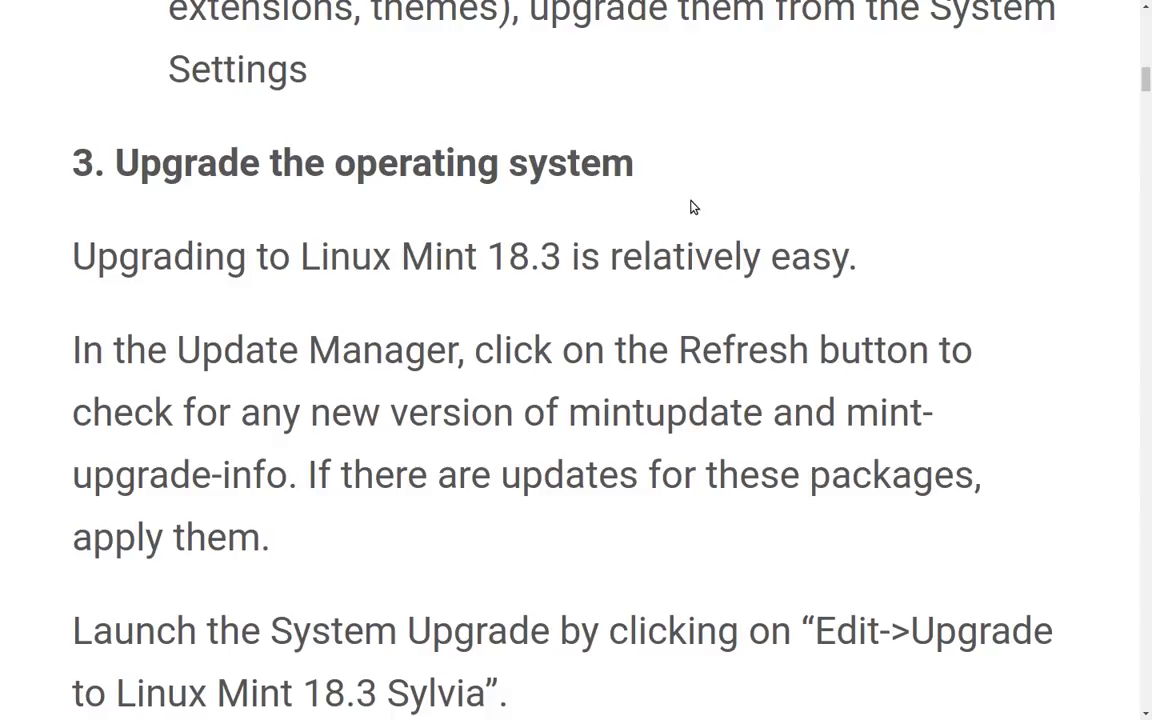
{"action": "scroll", "coordinate": [690, 206], "scroll_direction": "up", "scroll_amount": 3}
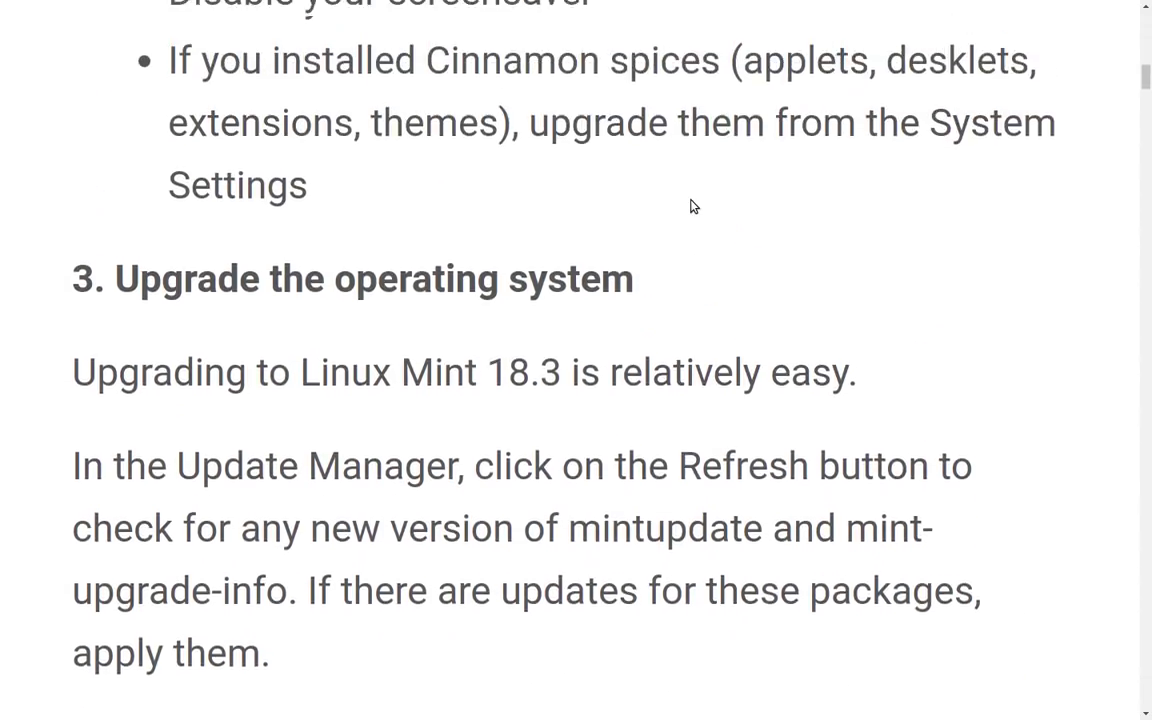
{"action": "scroll", "coordinate": [690, 206], "scroll_direction": "down", "scroll_amount": 3}
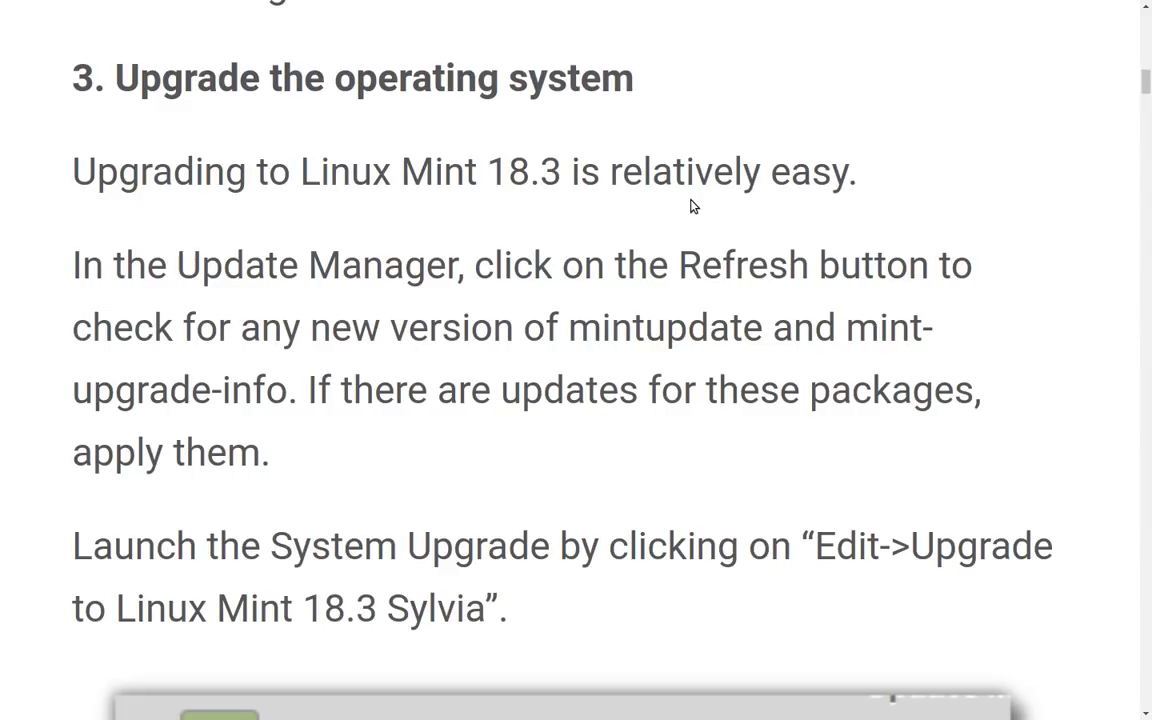
{"action": "scroll", "coordinate": [690, 206], "scroll_direction": "down", "scroll_amount": 2}
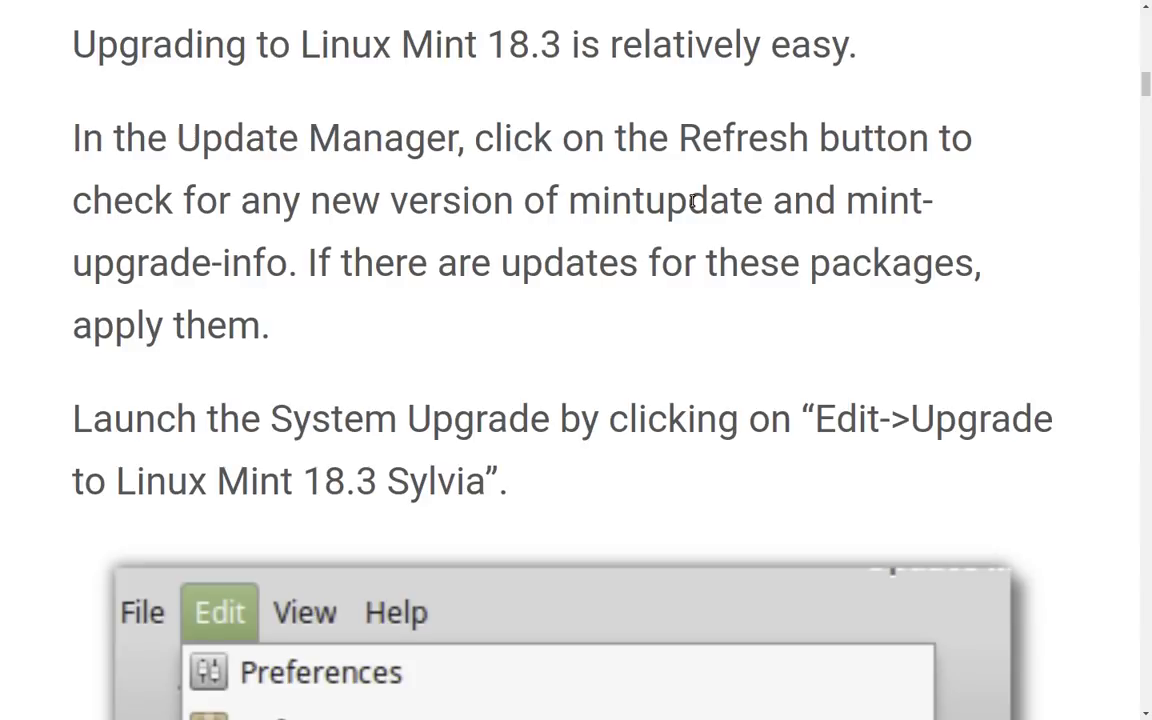
{"action": "scroll", "coordinate": [674, 193], "scroll_direction": "down", "scroll_amount": 3}
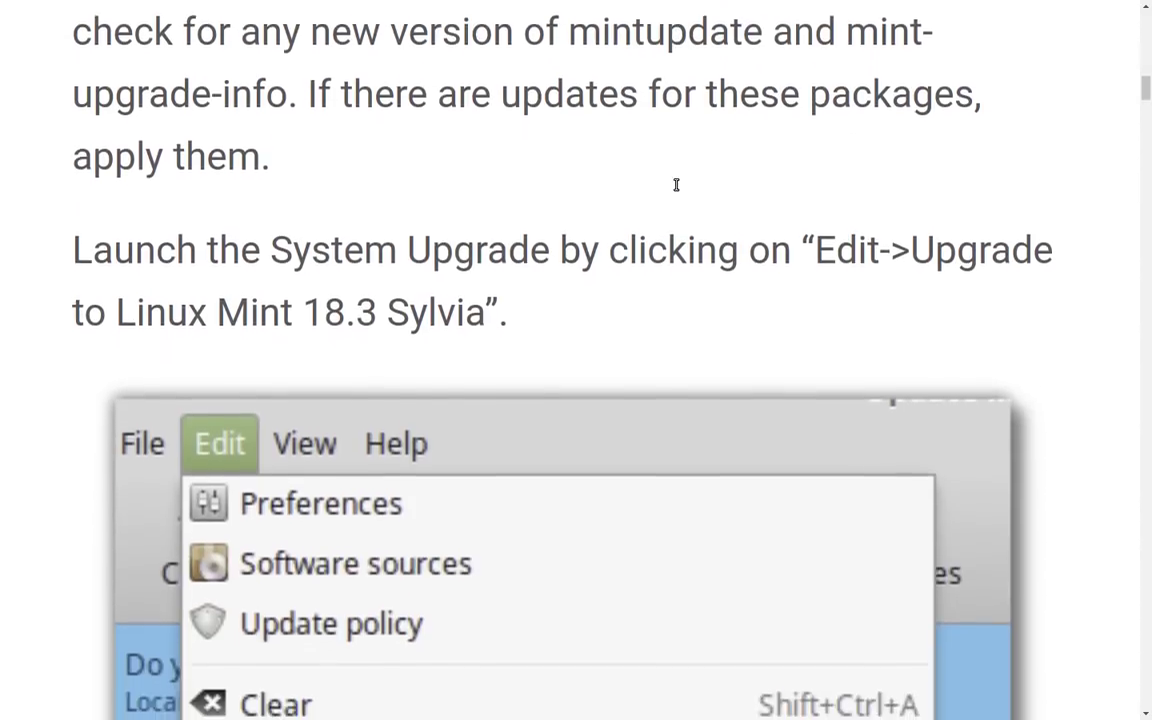
{"action": "scroll", "coordinate": [675, 185], "scroll_direction": "down", "scroll_amount": 1}
{"action": "scroll", "coordinate": [676, 180], "scroll_direction": "down", "scroll_amount": 1}
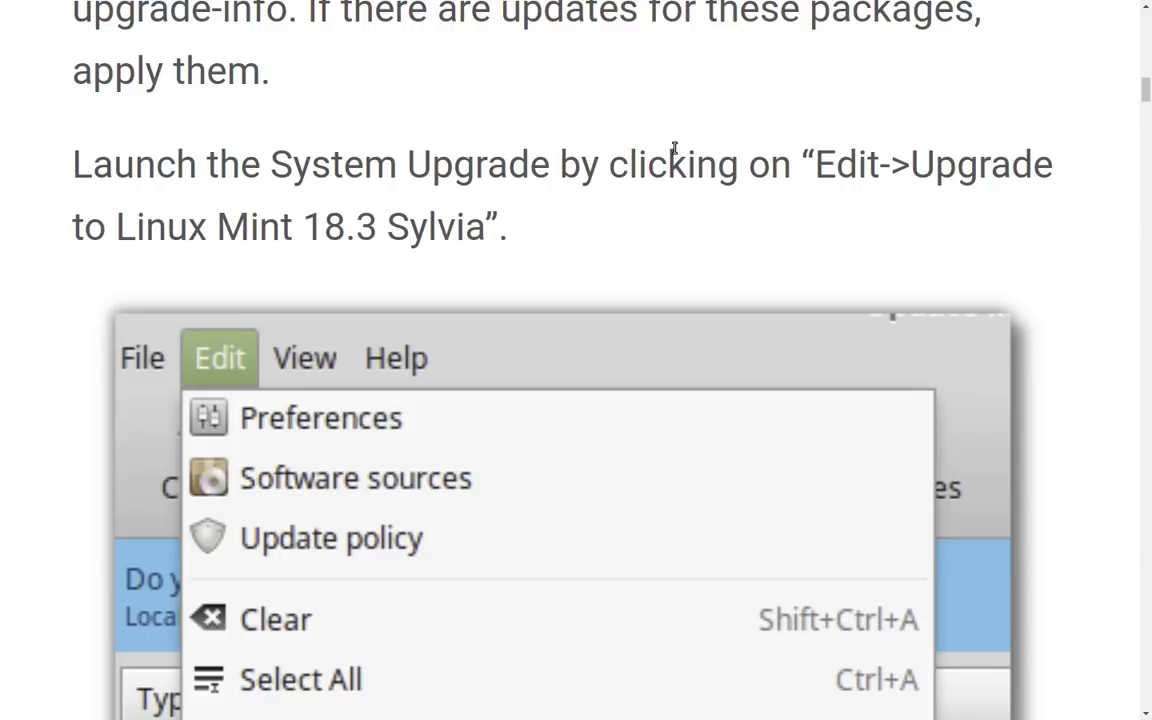
{"action": "scroll", "coordinate": [675, 148], "scroll_direction": "down", "scroll_amount": 15}
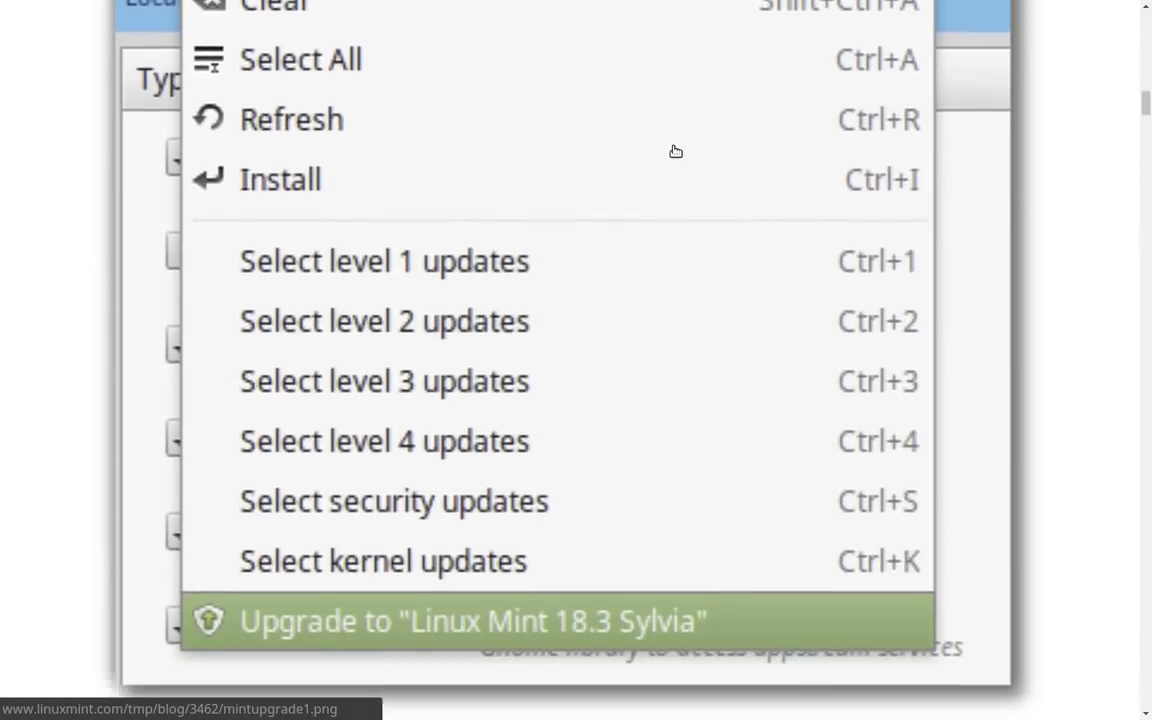
{"action": "scroll", "coordinate": [675, 151], "scroll_direction": "down", "scroll_amount": 4}
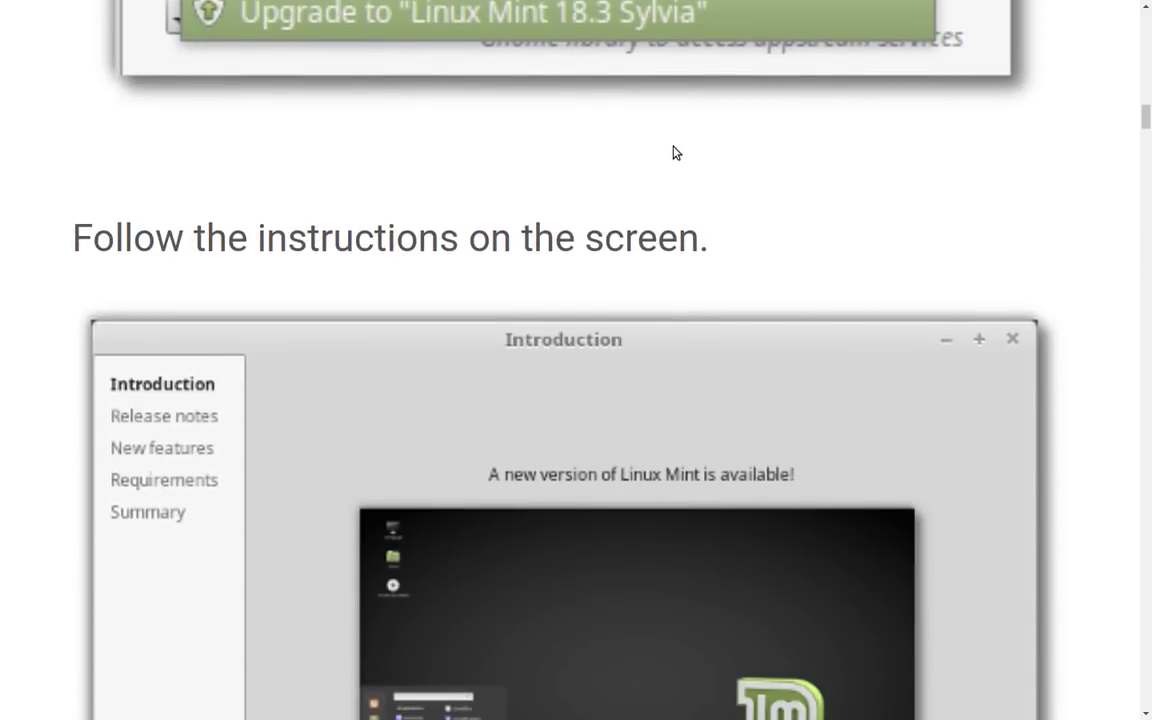
{"action": "scroll", "coordinate": [675, 152], "scroll_direction": "down", "scroll_amount": 14}
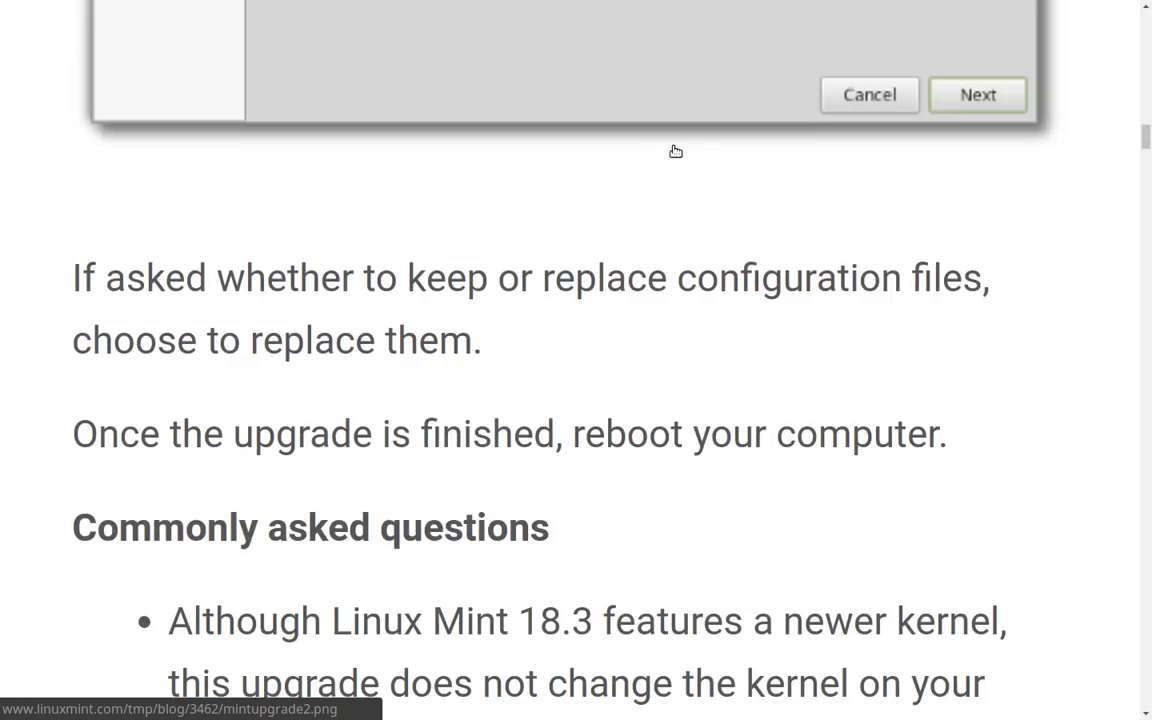
{"action": "scroll", "coordinate": [675, 151], "scroll_direction": "down", "scroll_amount": 1}
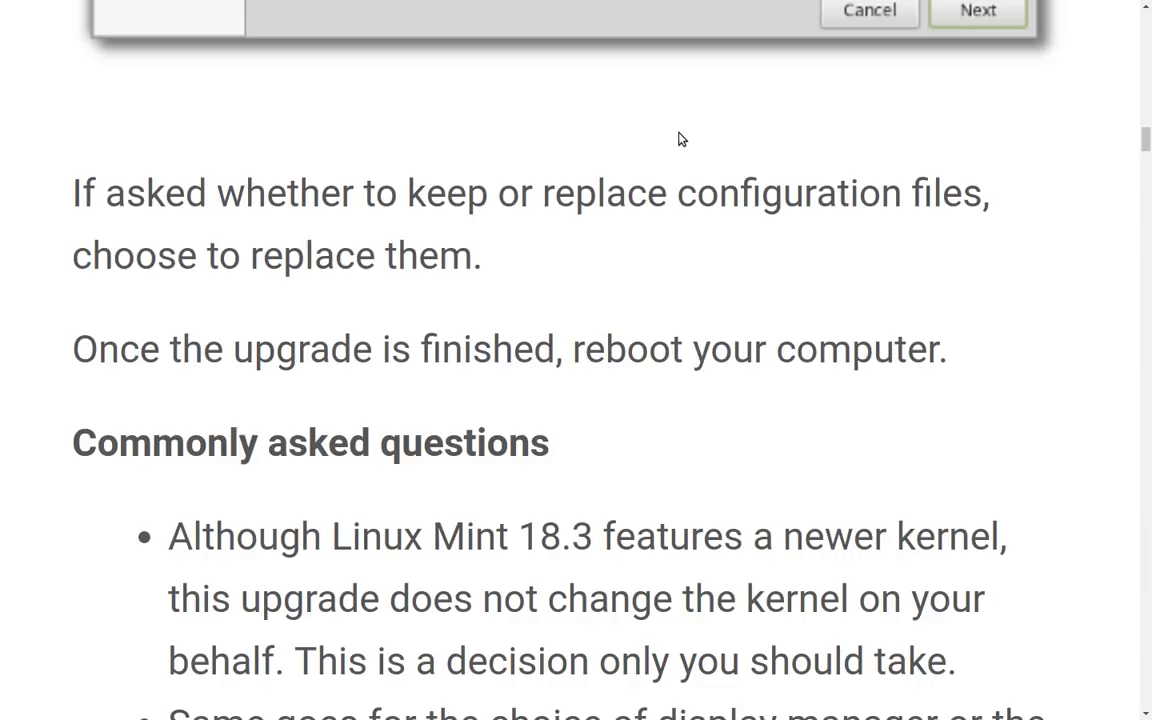
{"action": "scroll", "coordinate": [679, 139], "scroll_direction": "down", "scroll_amount": 2}
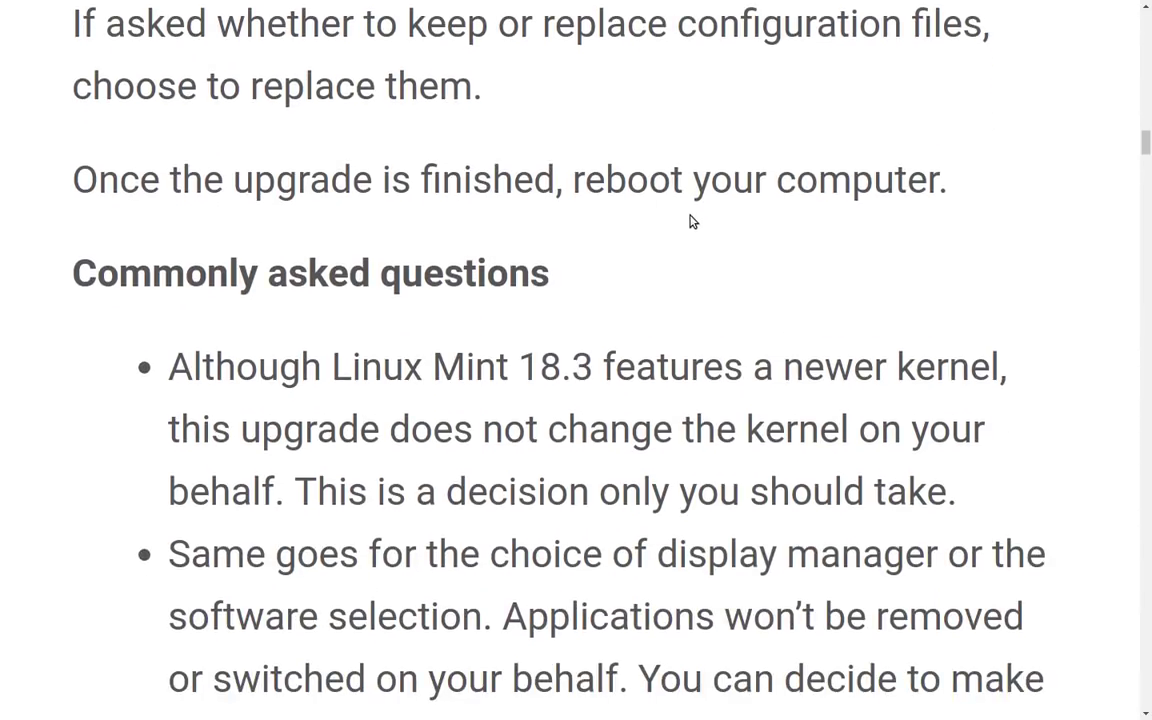
Scroll down to the known issues about mintupdate versions and recovering a locked screensaver.
{"action": "scroll", "coordinate": [689, 220], "scroll_direction": "down", "scroll_amount": 2}
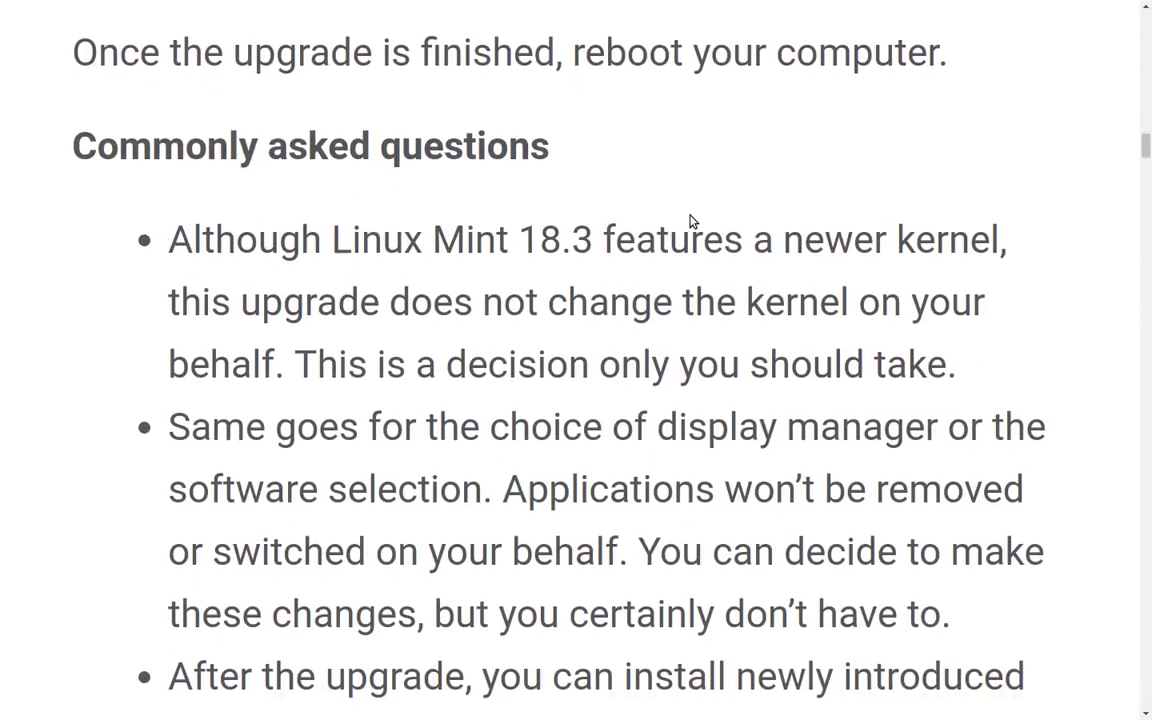
{"action": "scroll", "coordinate": [689, 172], "scroll_direction": "down", "scroll_amount": 1}
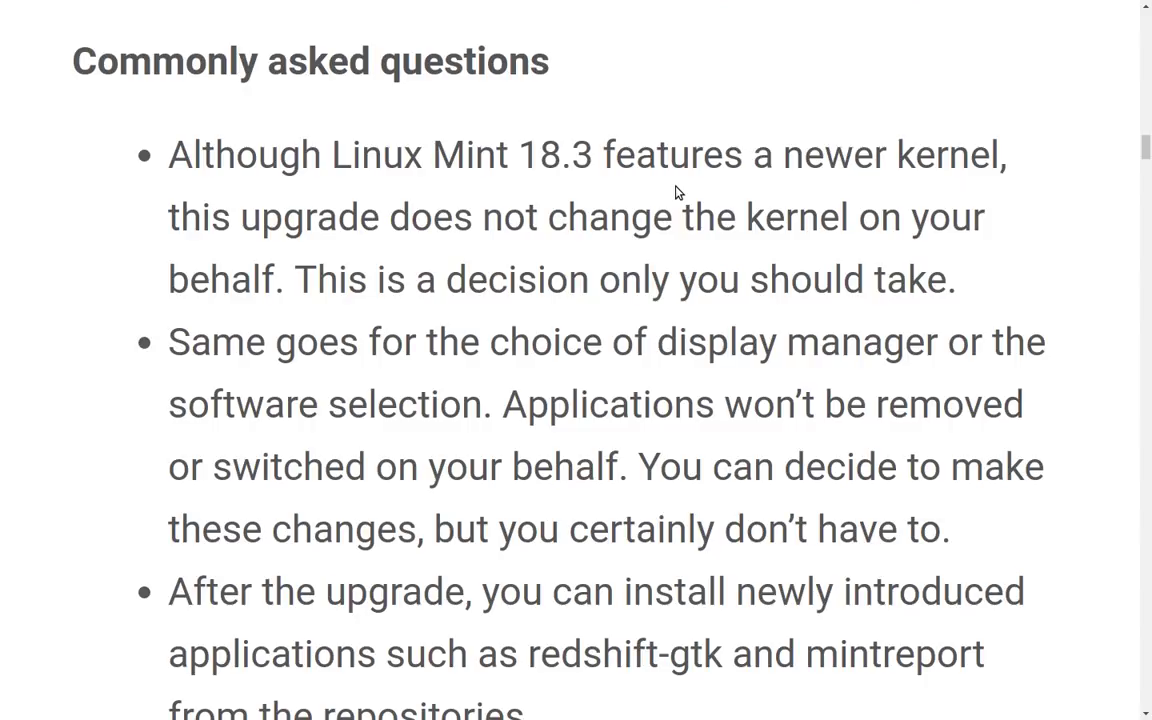
{"action": "scroll", "coordinate": [677, 192], "scroll_direction": "down", "scroll_amount": 1}
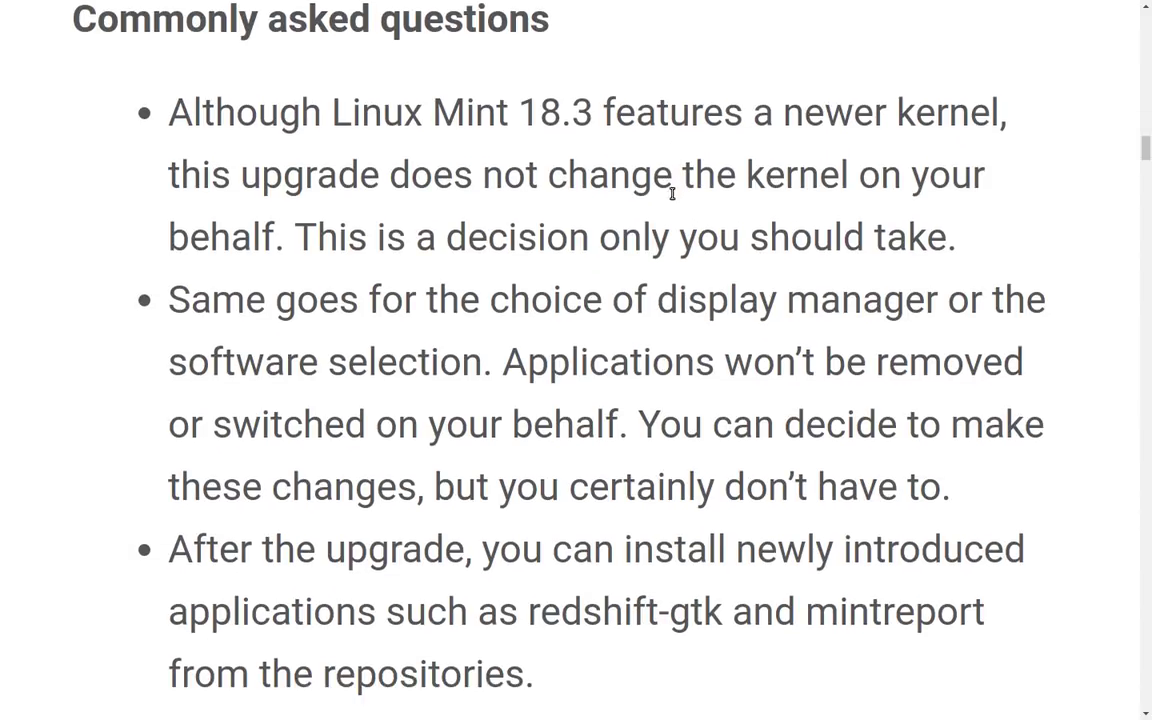
{"action": "scroll", "coordinate": [673, 190], "scroll_direction": "down", "scroll_amount": 1}
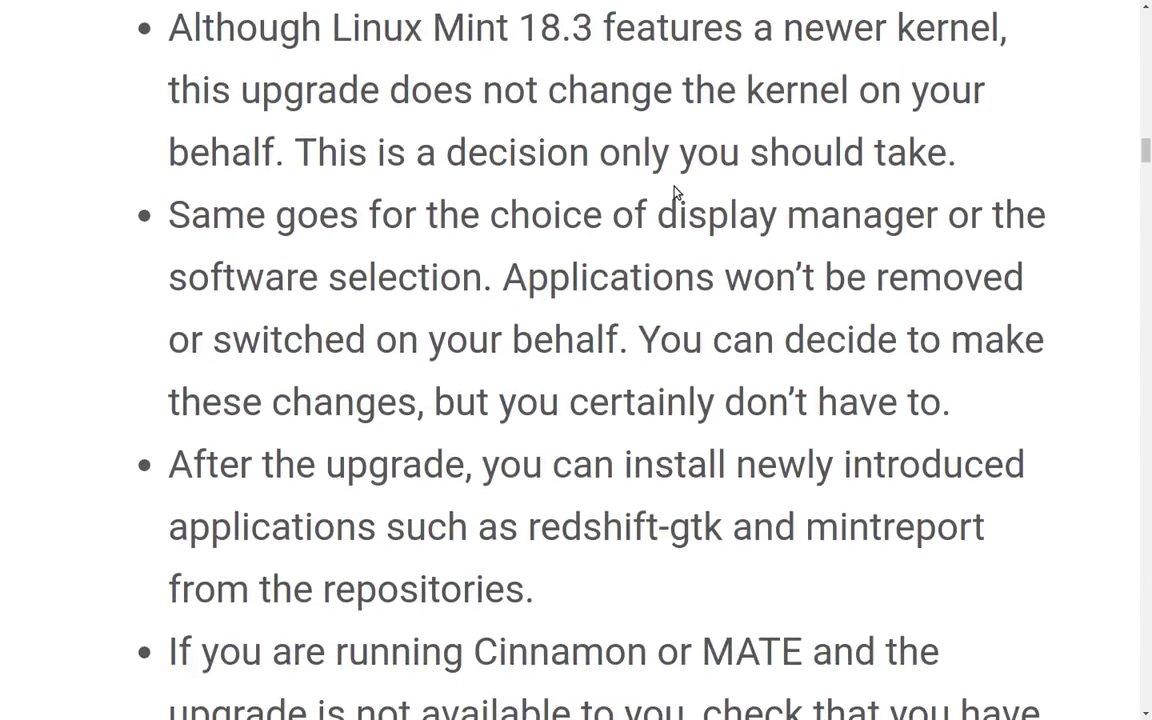
{"action": "scroll", "coordinate": [675, 192], "scroll_direction": "down", "scroll_amount": 1}
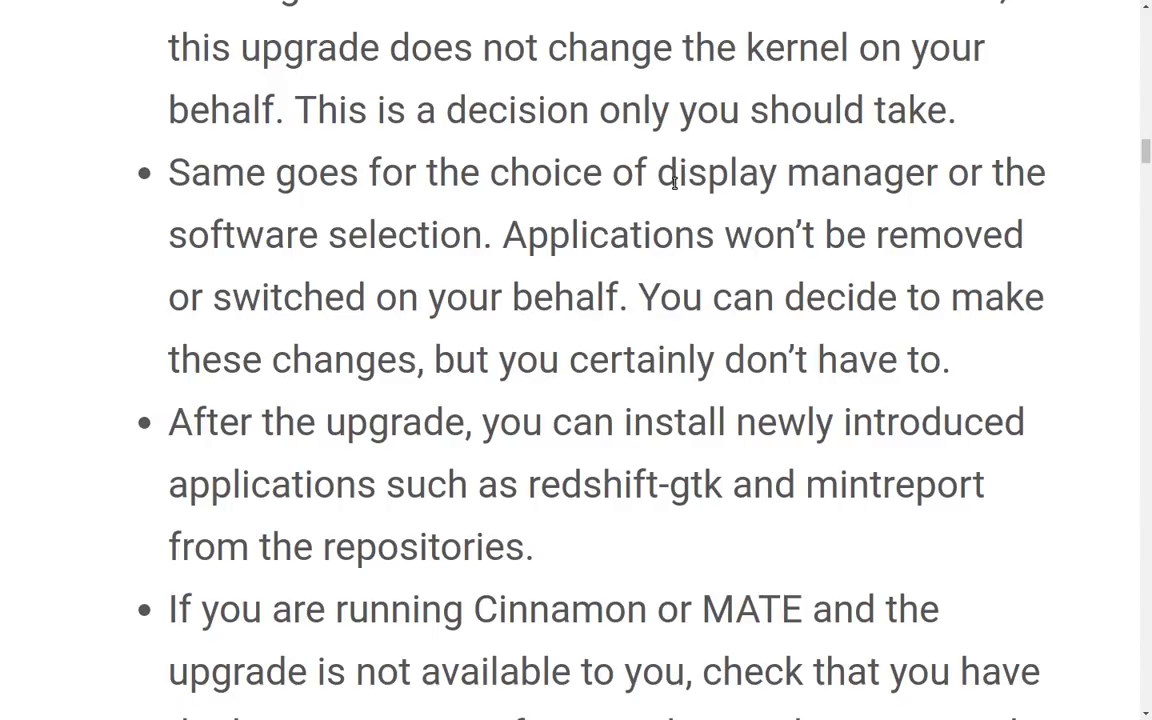
{"action": "scroll", "coordinate": [675, 180], "scroll_direction": "down", "scroll_amount": 2}
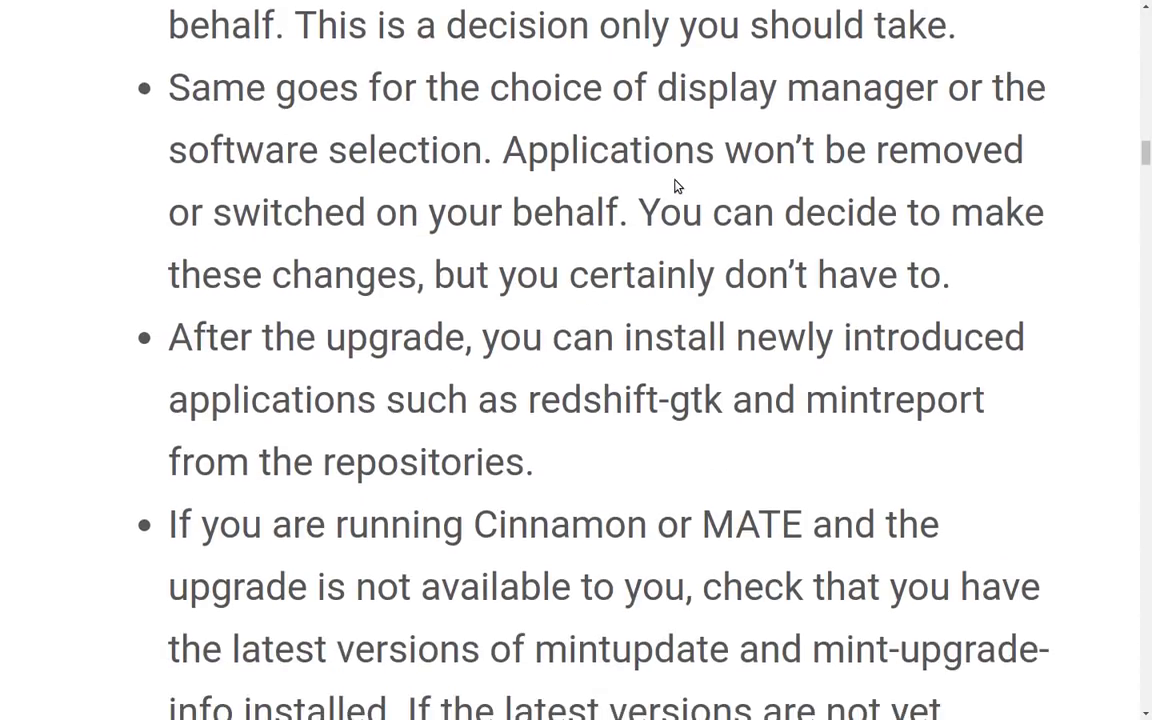
{"action": "scroll", "coordinate": [676, 186], "scroll_direction": "down", "scroll_amount": 2}
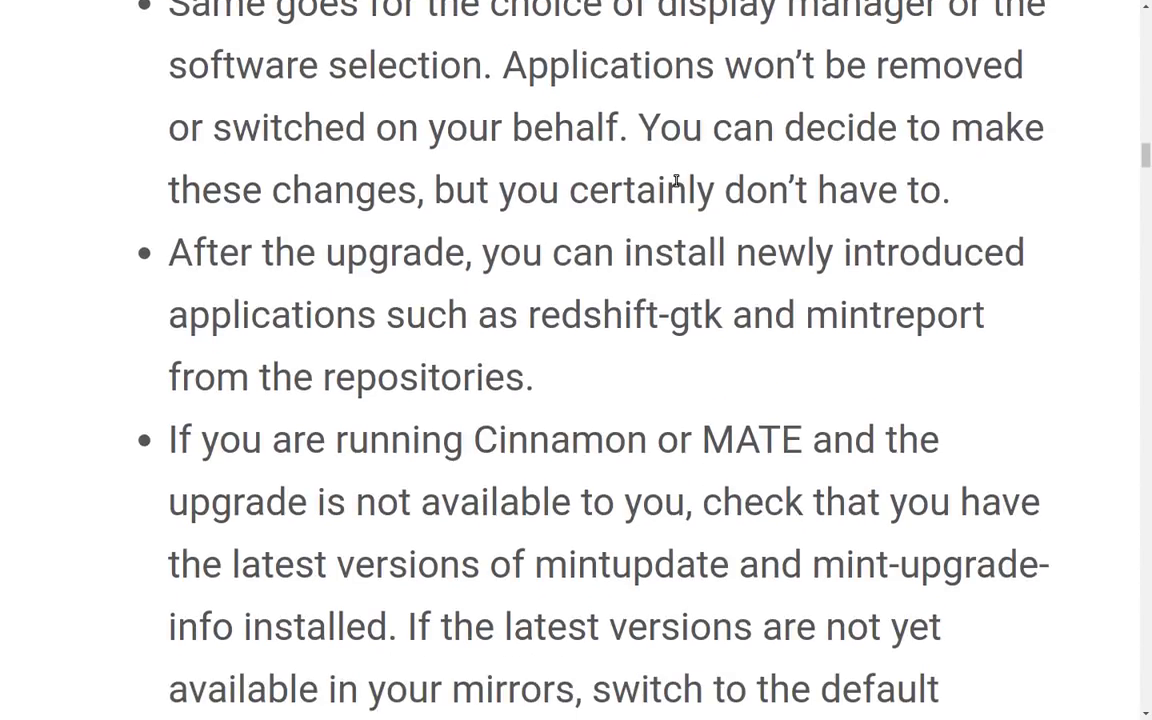
{"action": "scroll", "coordinate": [676, 183], "scroll_direction": "down", "scroll_amount": 1}
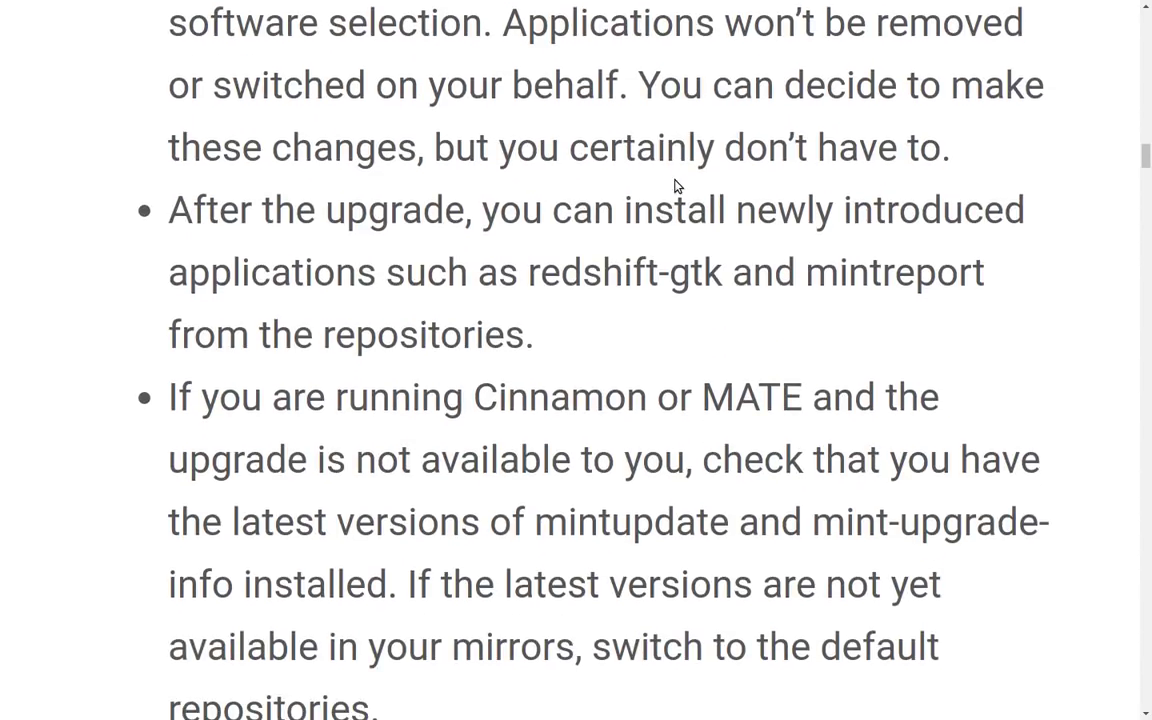
{"action": "scroll", "coordinate": [676, 186], "scroll_direction": "down", "scroll_amount": 1}
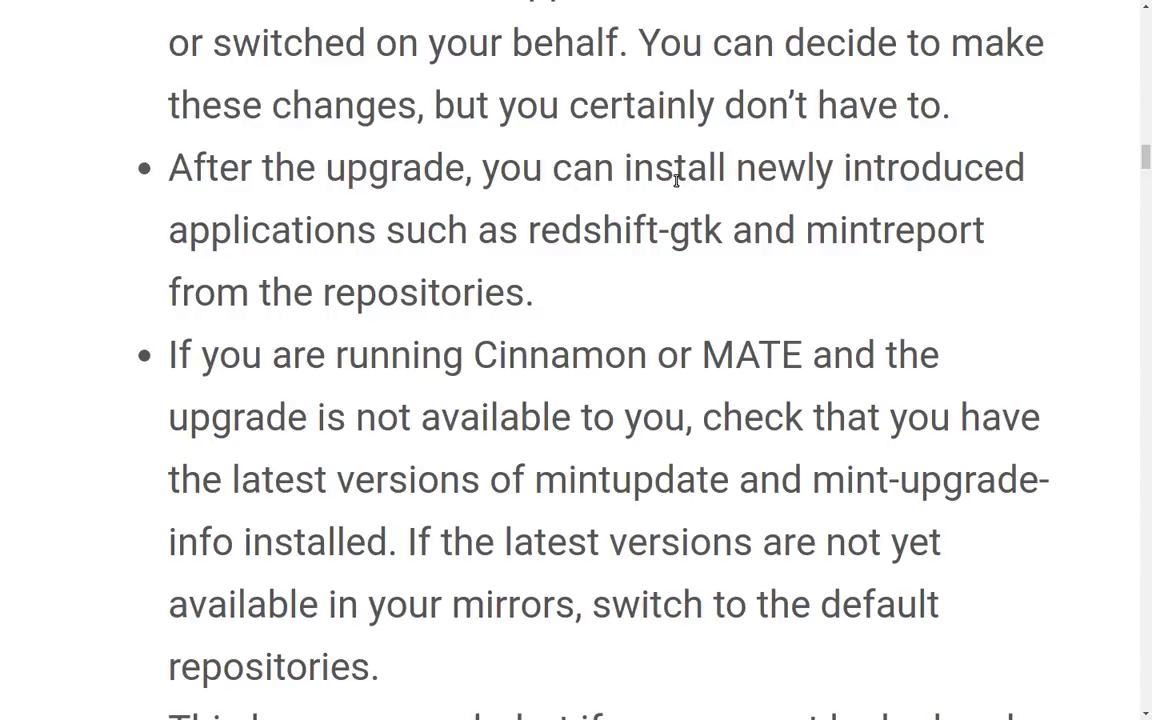
{"action": "scroll", "coordinate": [676, 183], "scroll_direction": "down", "scroll_amount": 1}
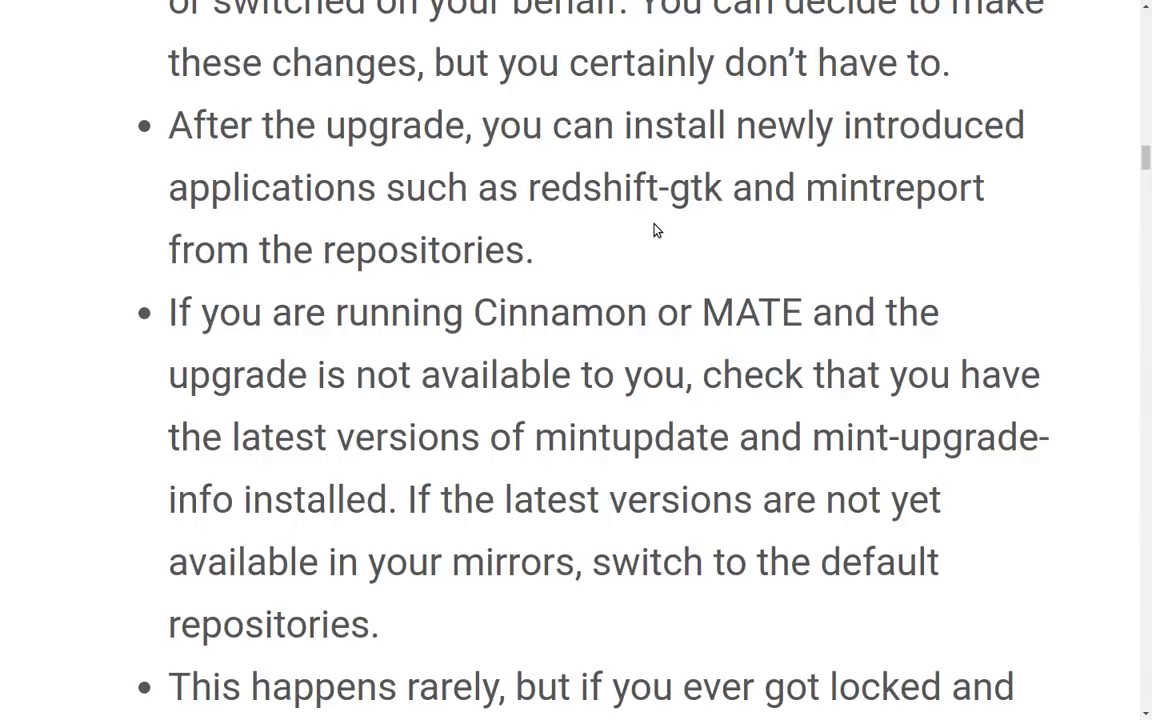
{"action": "scroll", "coordinate": [656, 228], "scroll_direction": "down", "scroll_amount": 3}
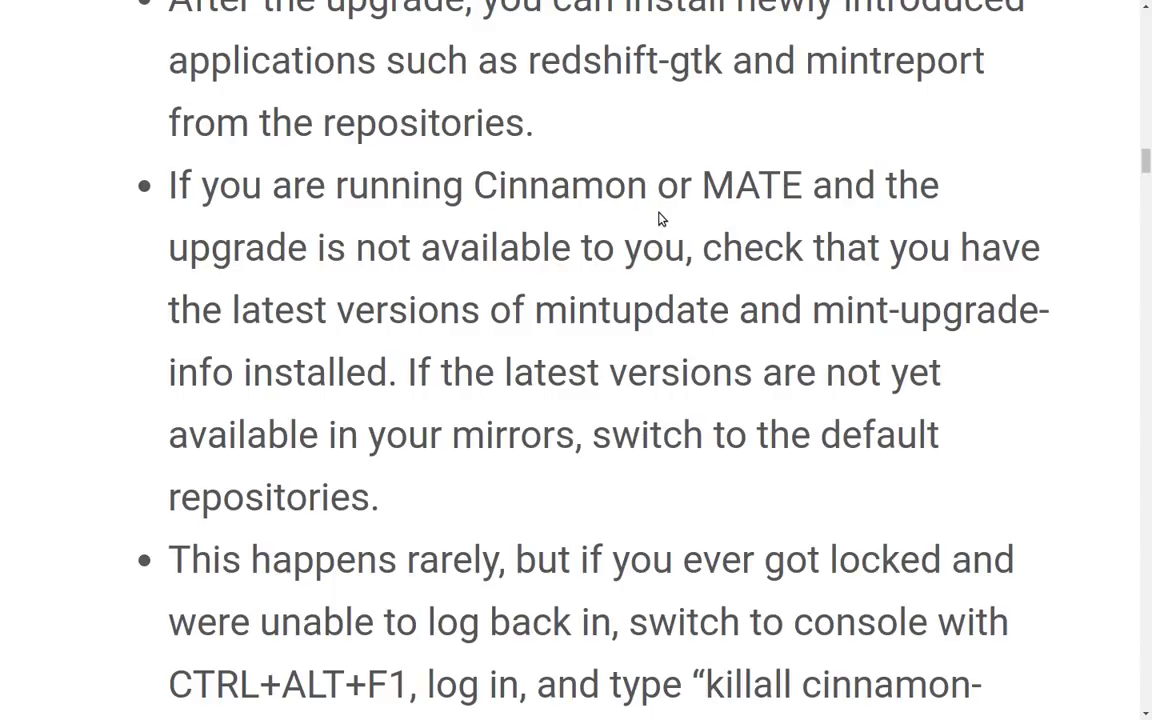
{"action": "scroll", "coordinate": [659, 219], "scroll_direction": "down", "scroll_amount": 2}
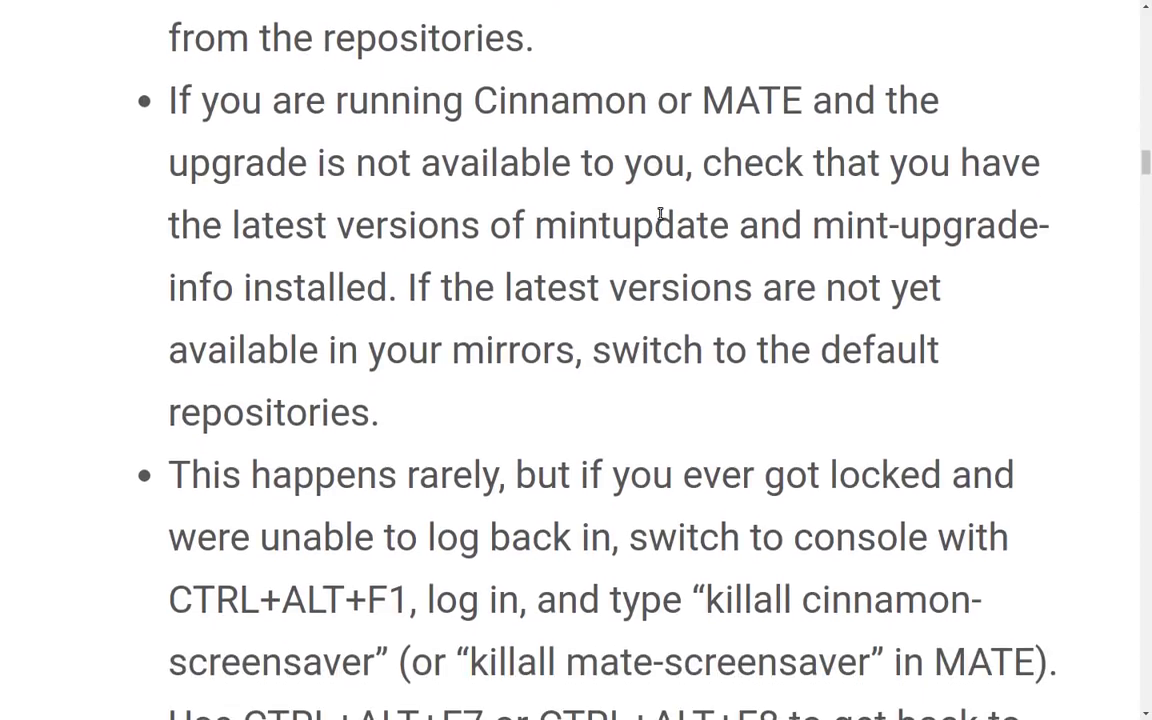
{"action": "scroll", "coordinate": [660, 213], "scroll_direction": "down", "scroll_amount": 2}
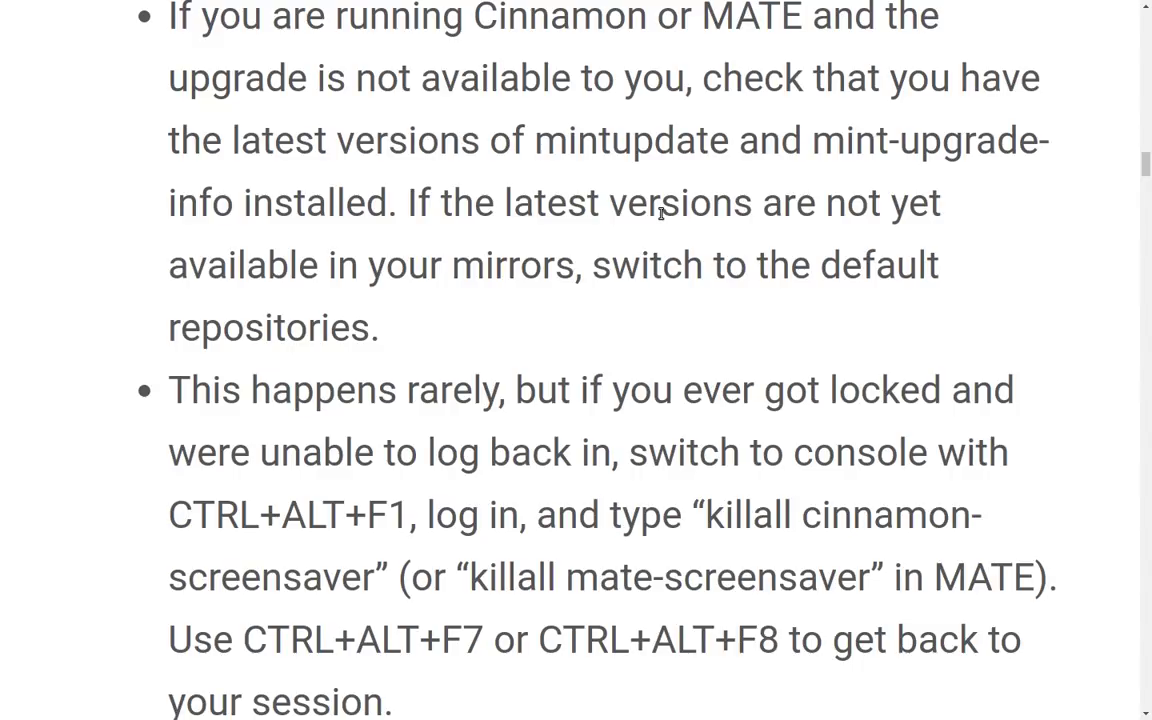
{"action": "scroll", "coordinate": [660, 213], "scroll_direction": "down", "scroll_amount": 3}
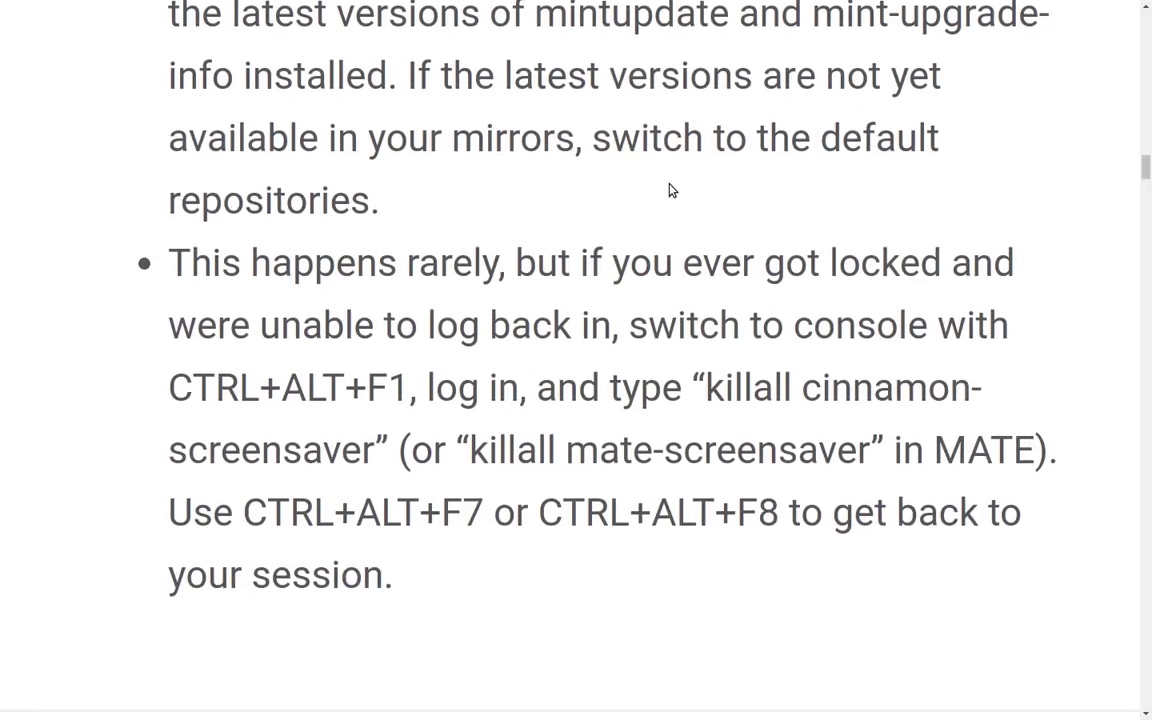
{"action": "scroll", "coordinate": [671, 188], "scroll_direction": "down", "scroll_amount": 3}
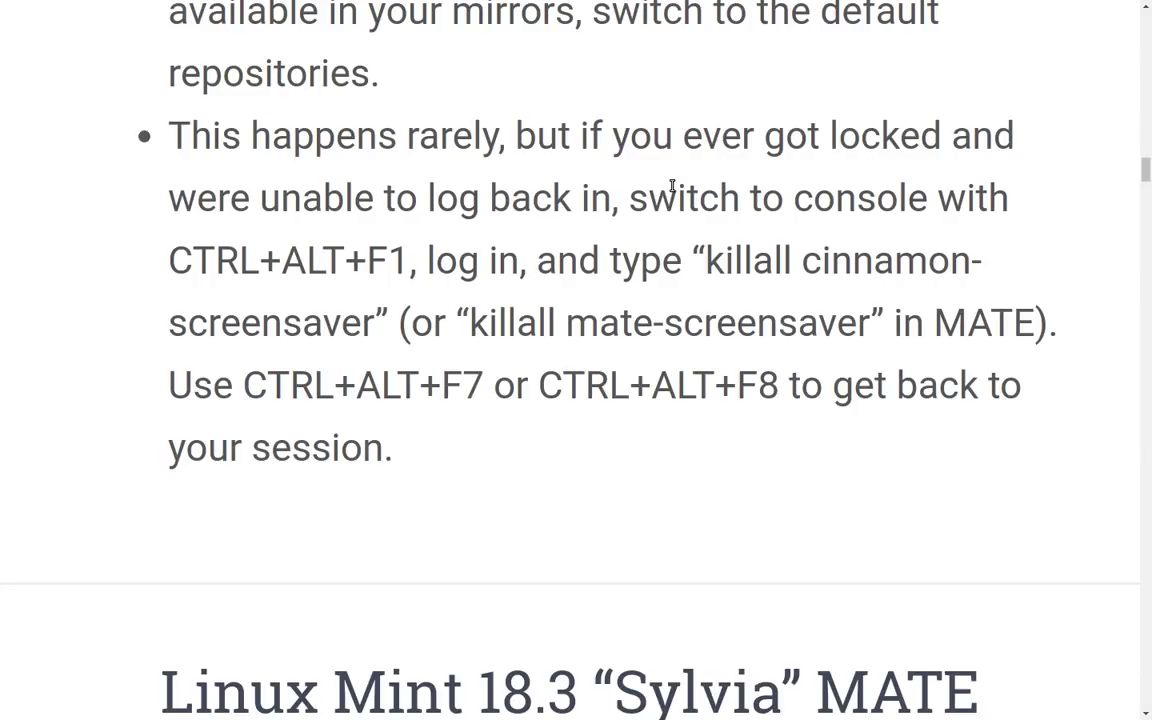
{"action": "scroll", "coordinate": [672, 185], "scroll_direction": "down", "scroll_amount": 1}
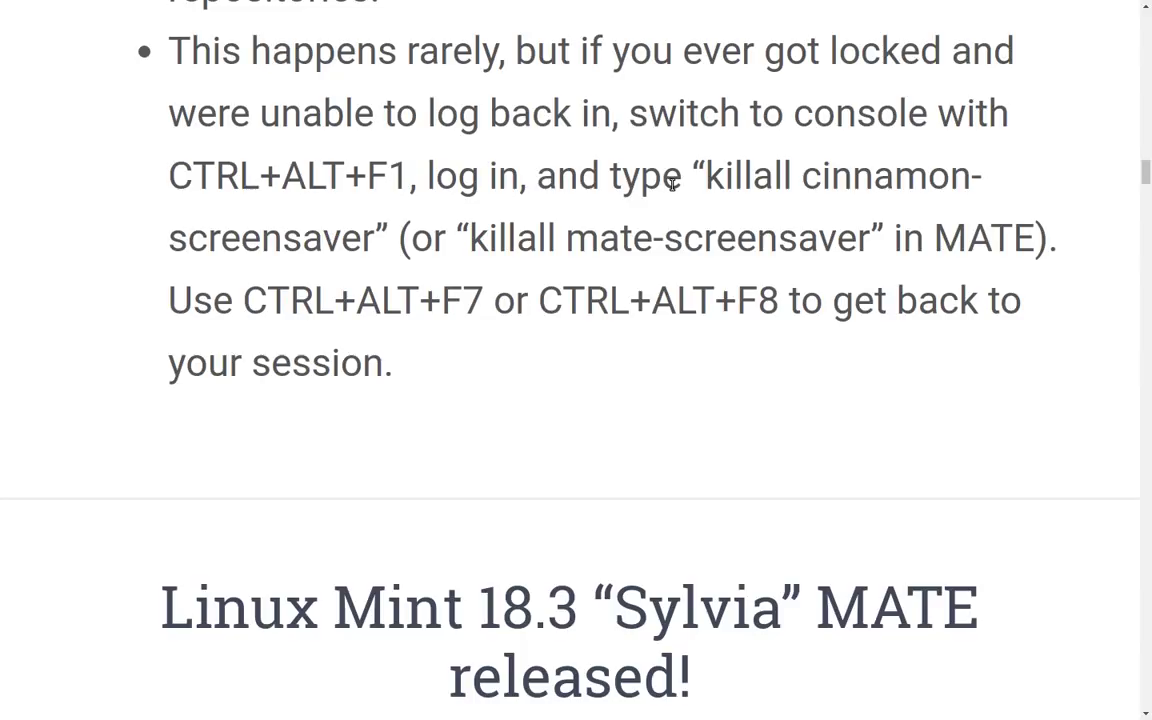
{"action": "scroll", "coordinate": [673, 183], "scroll_direction": "down", "scroll_amount": 2}
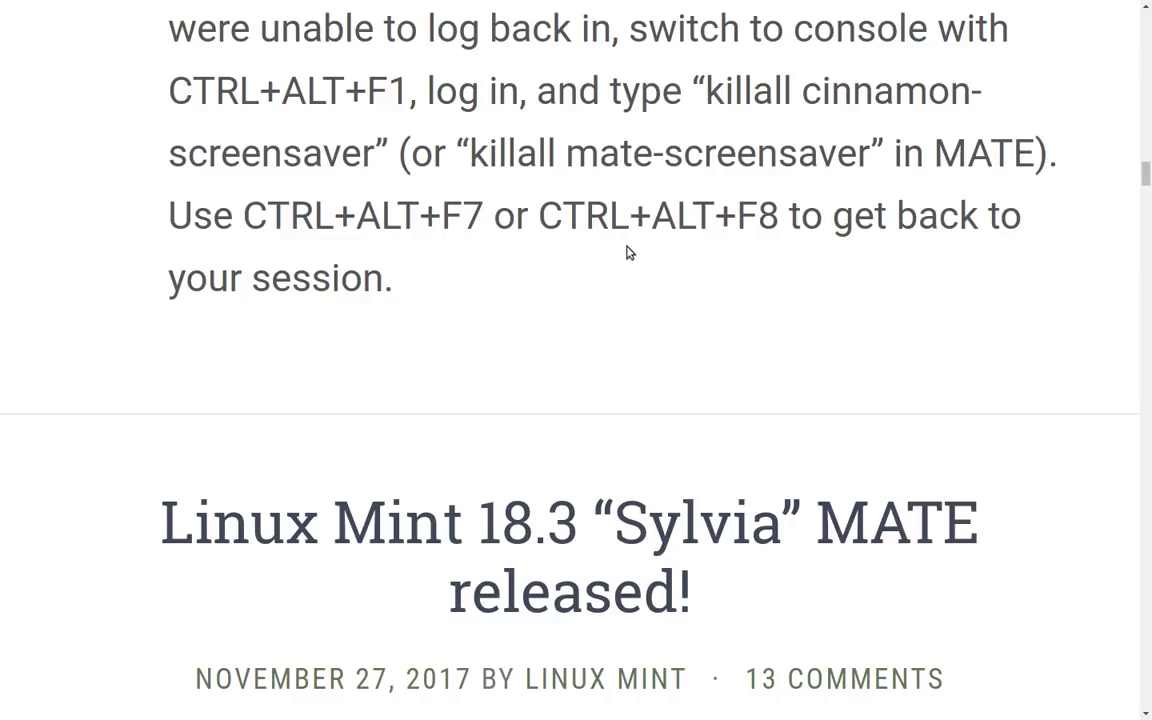
{"action": "scroll", "coordinate": [645, 226], "scroll_direction": "down", "scroll_amount": 1}
Scroll the upgrade article back up to its title.
{"action": "scroll", "coordinate": [647, 228], "scroll_direction": "up", "scroll_amount": 15}
{"action": "scroll", "coordinate": [647, 228], "scroll_direction": "up", "scroll_amount": 12}
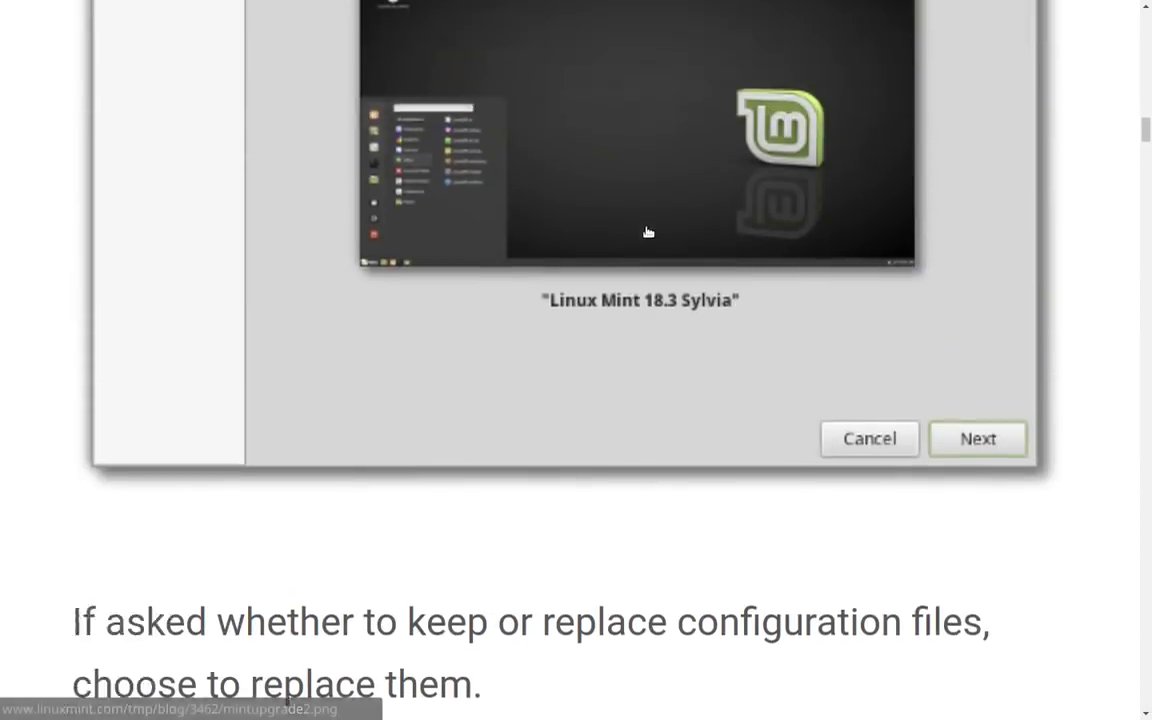
{"action": "scroll", "coordinate": [643, 224], "scroll_direction": "up", "scroll_amount": 10}
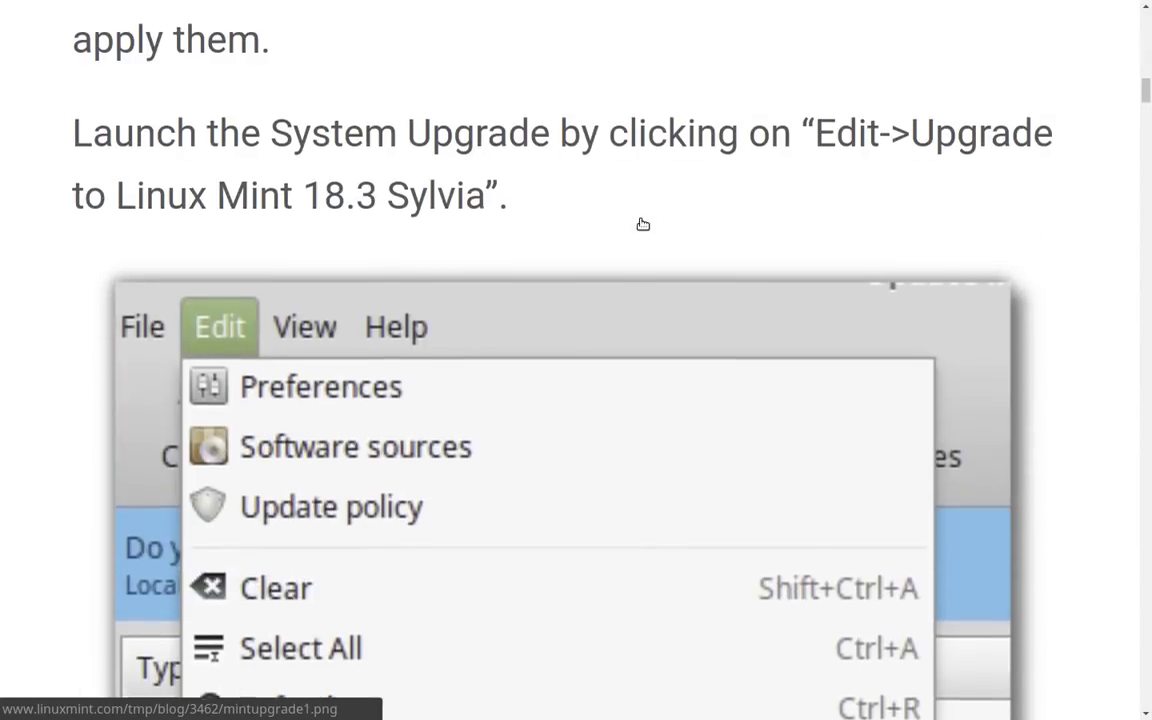
{"action": "scroll", "coordinate": [643, 226], "scroll_direction": "up", "scroll_amount": 8}
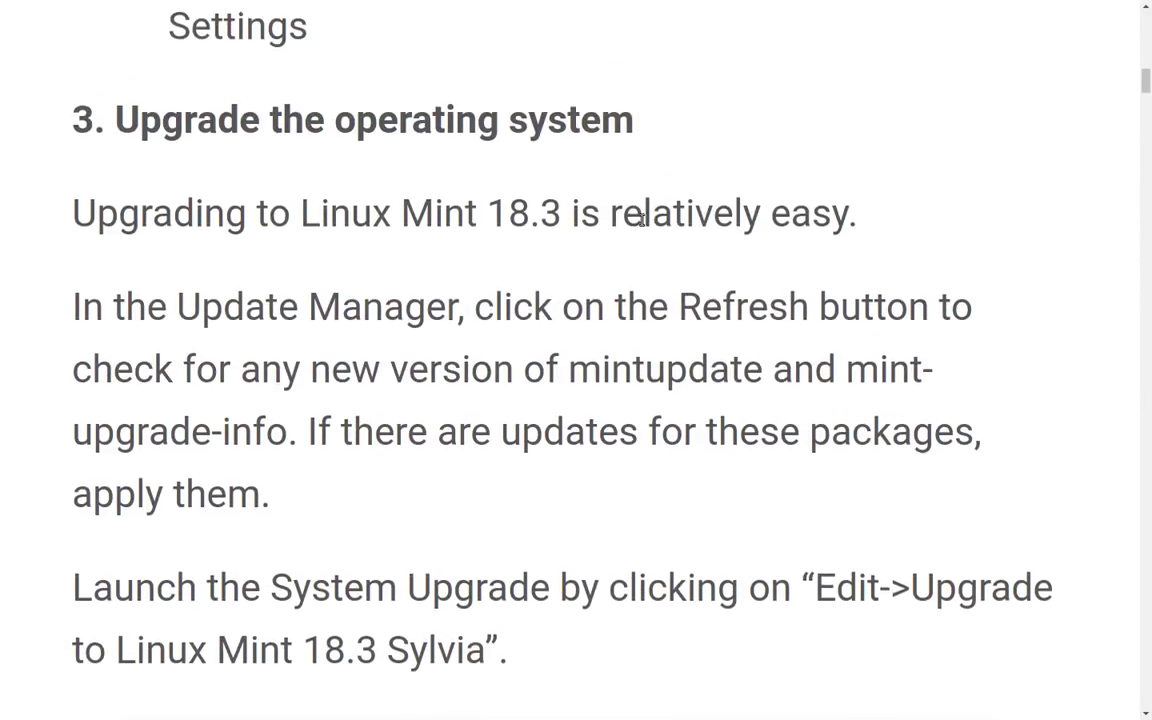
{"action": "scroll", "coordinate": [643, 226], "scroll_direction": "up", "scroll_amount": 10}
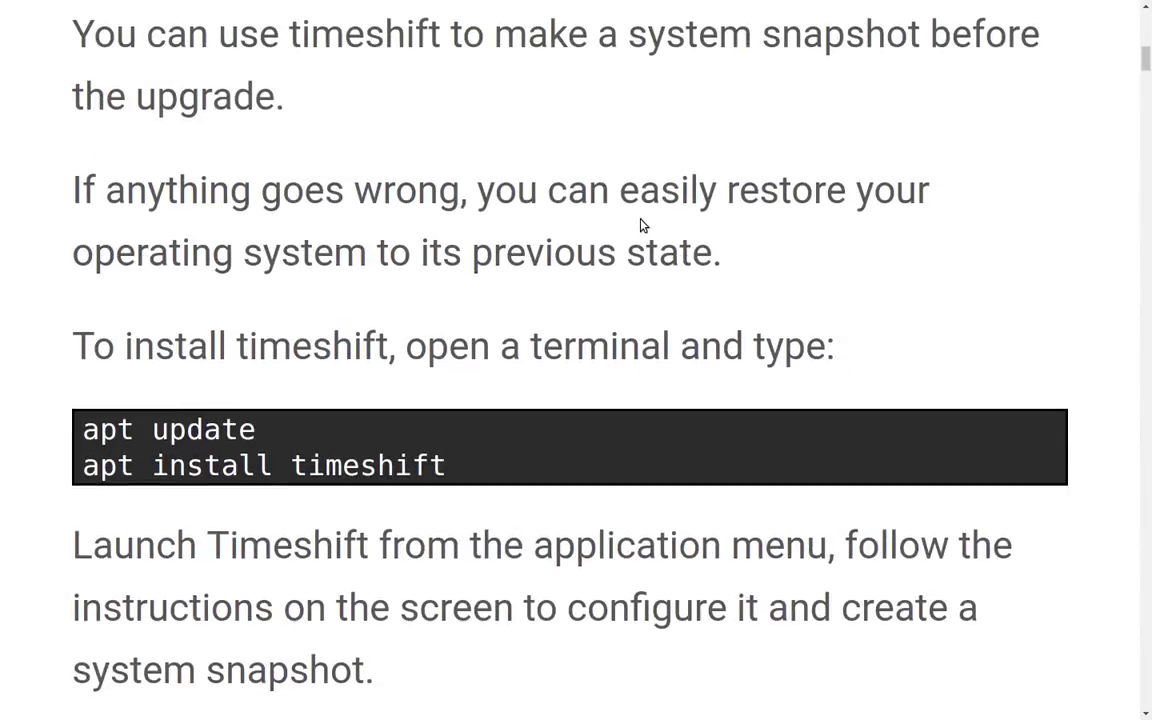
{"action": "scroll", "coordinate": [643, 224], "scroll_direction": "up", "scroll_amount": 5}
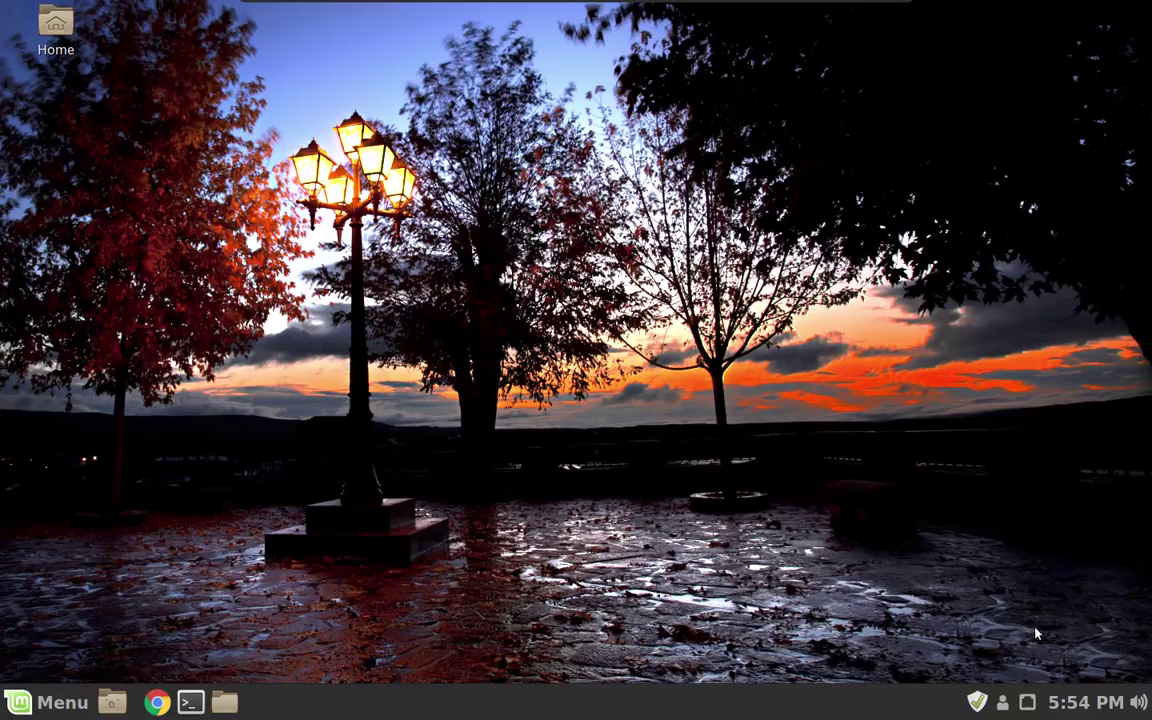
Open Update Manager from the tray and choose Edit > Upgrade to Linux Mint 18.3 Sylvia.
{"action": "left_click", "coordinate": [976, 702]}
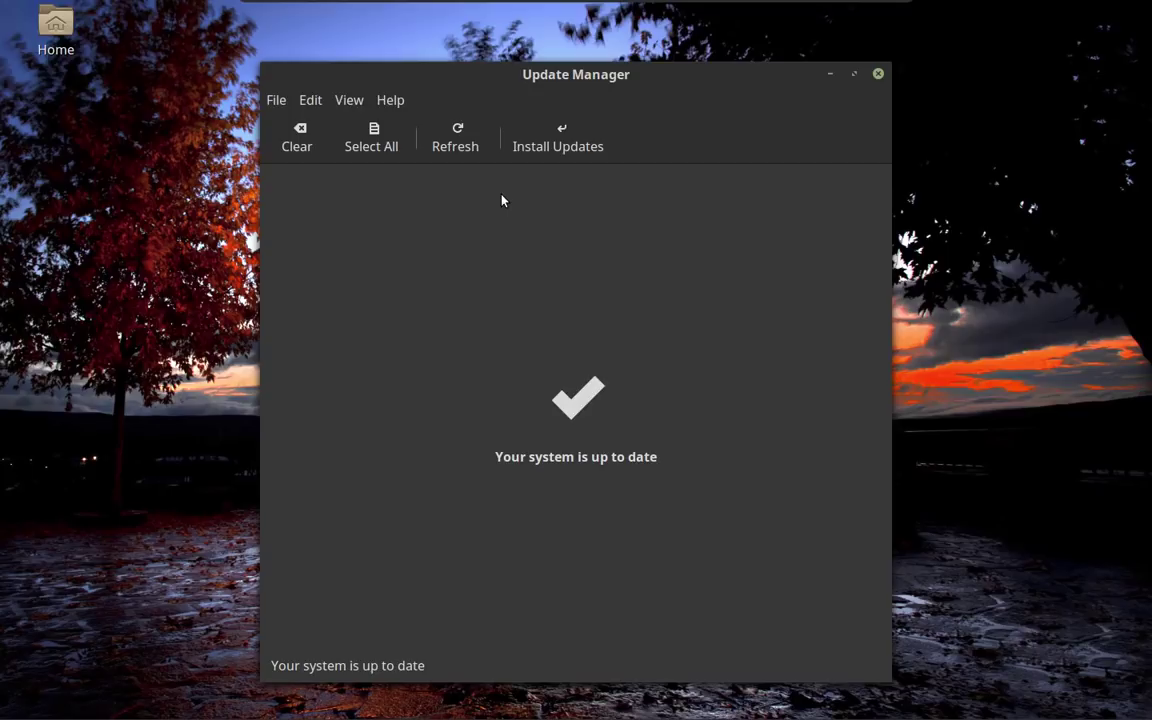
{"action": "left_click", "coordinate": [309, 100]}
{"action": "left_click", "coordinate": [507, 487]}
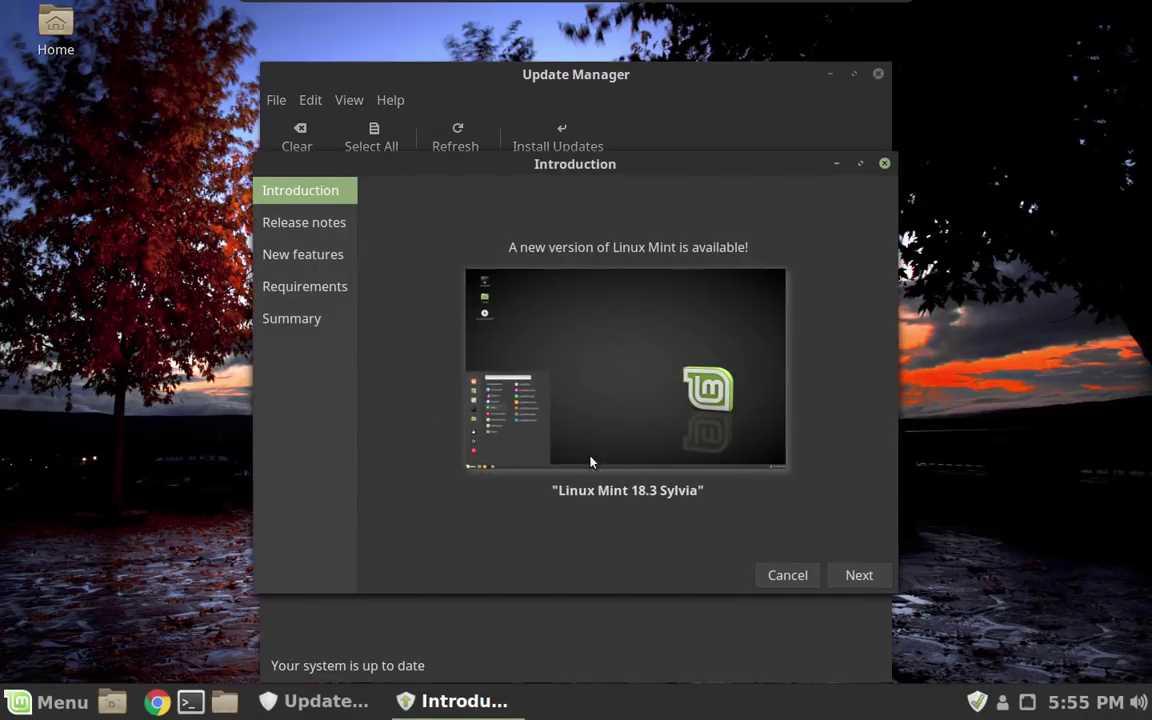
Page past the release notes and new features, accept 'I understand the risk', and apply the upgrade.
{"action": "left_click", "coordinate": [857, 576]}
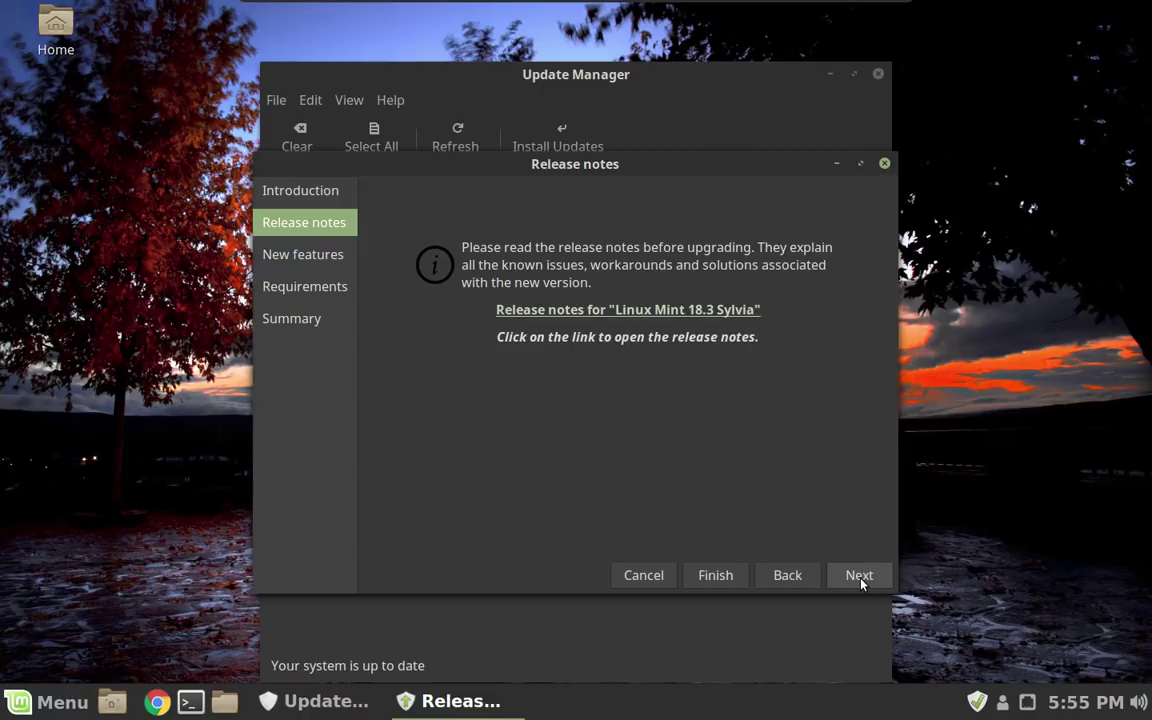
{"action": "left_click", "coordinate": [859, 576]}
{"action": "left_click", "coordinate": [859, 576]}
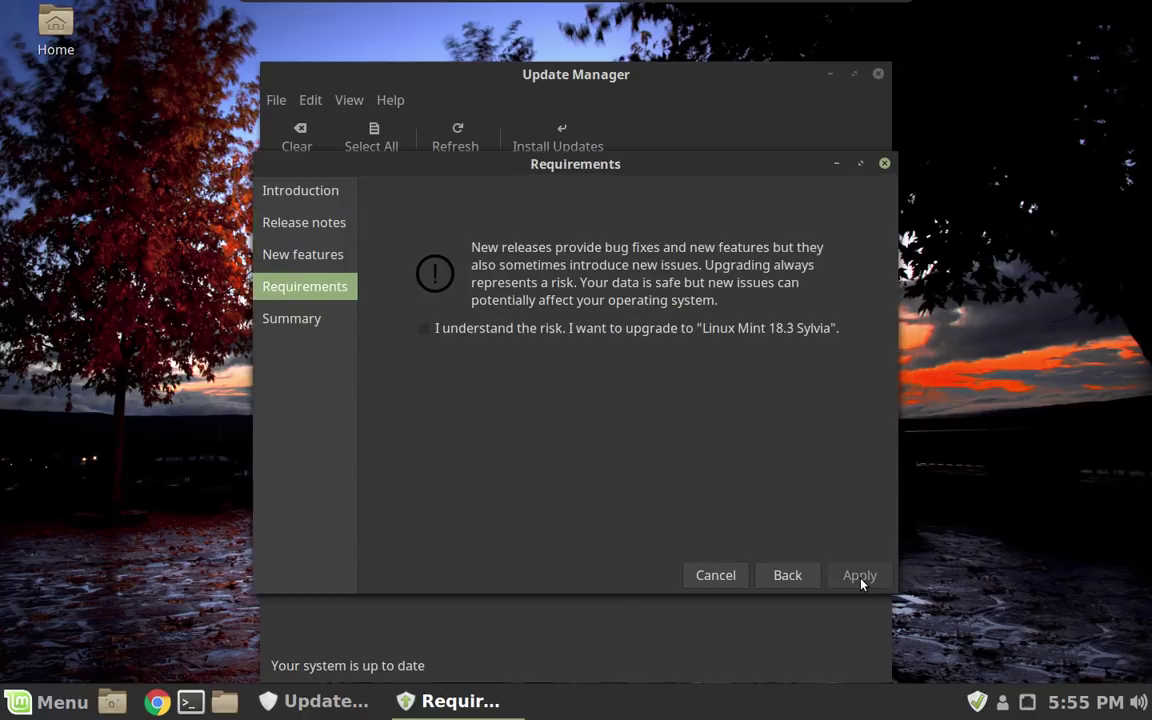
{"action": "left_click", "coordinate": [472, 333]}
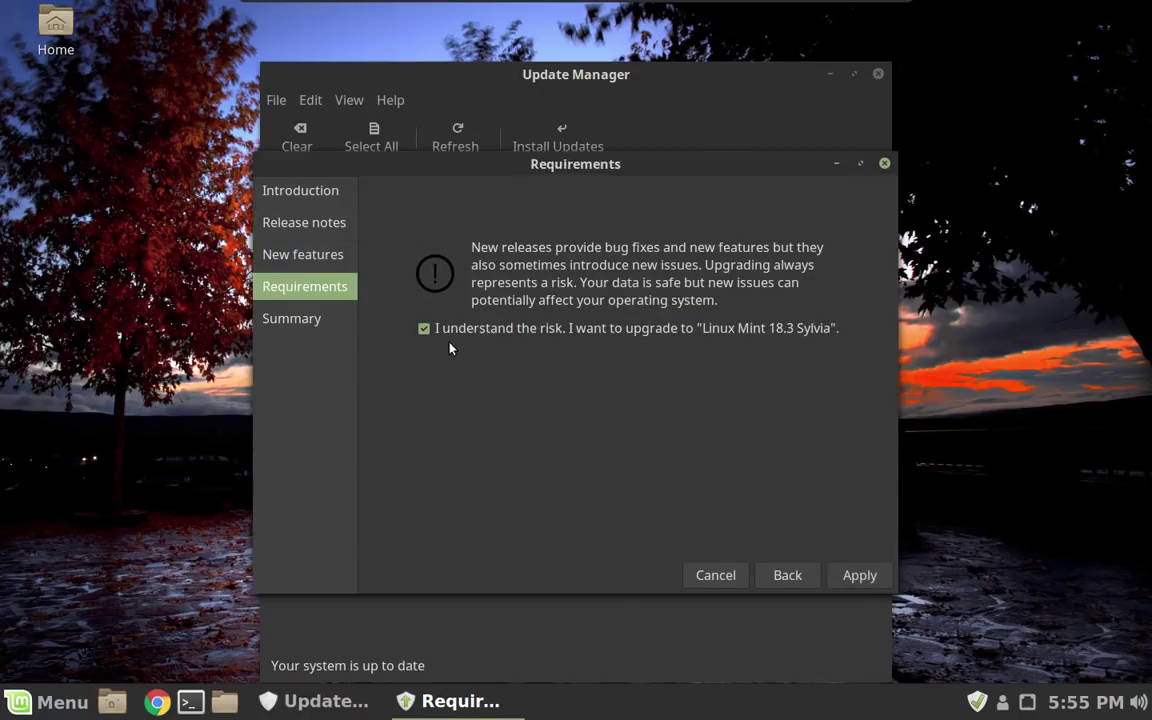
{"action": "left_click", "coordinate": [853, 577]}
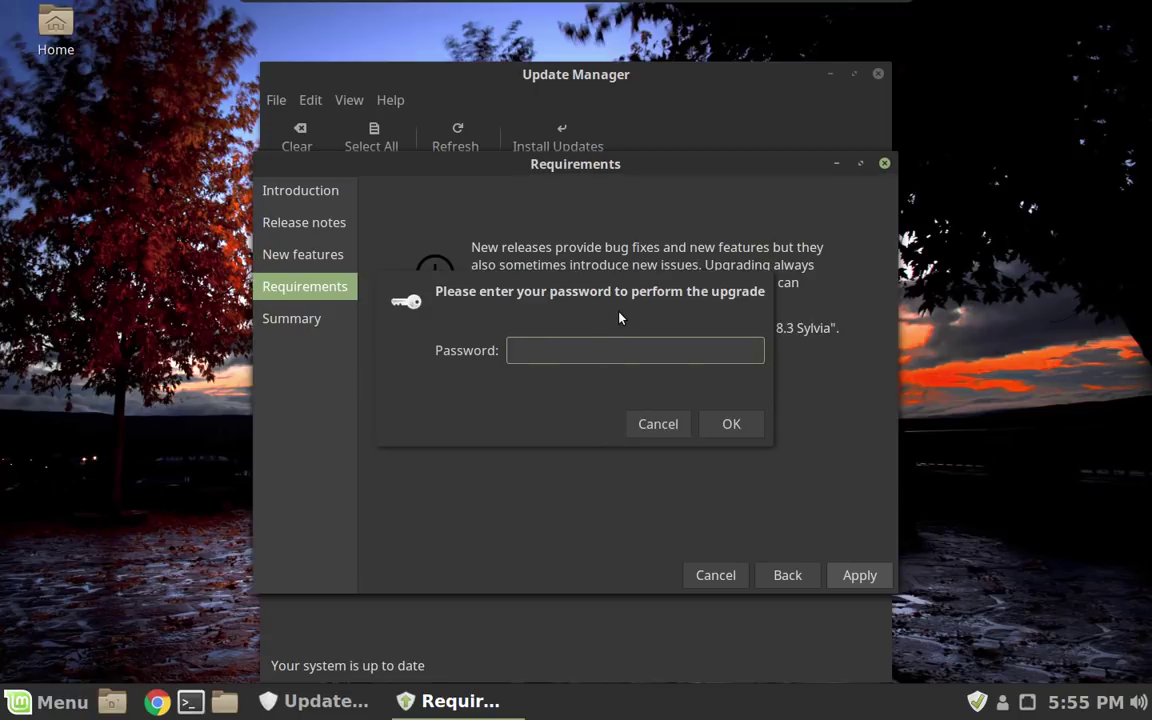
Authorize the 18.3 upgrade with the account password and show the individual files downloading.
{"action": "type", "text": "password"}
{"action": "key", "text": "Return"}
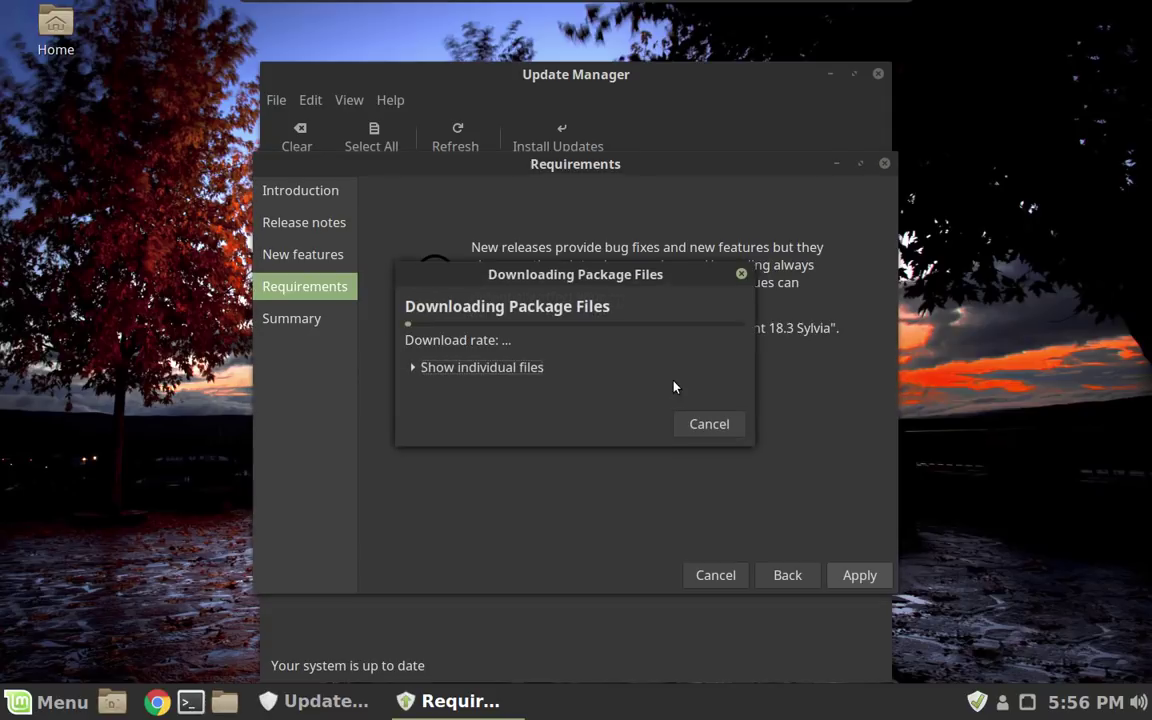
{"action": "left_click", "coordinate": [511, 371]}
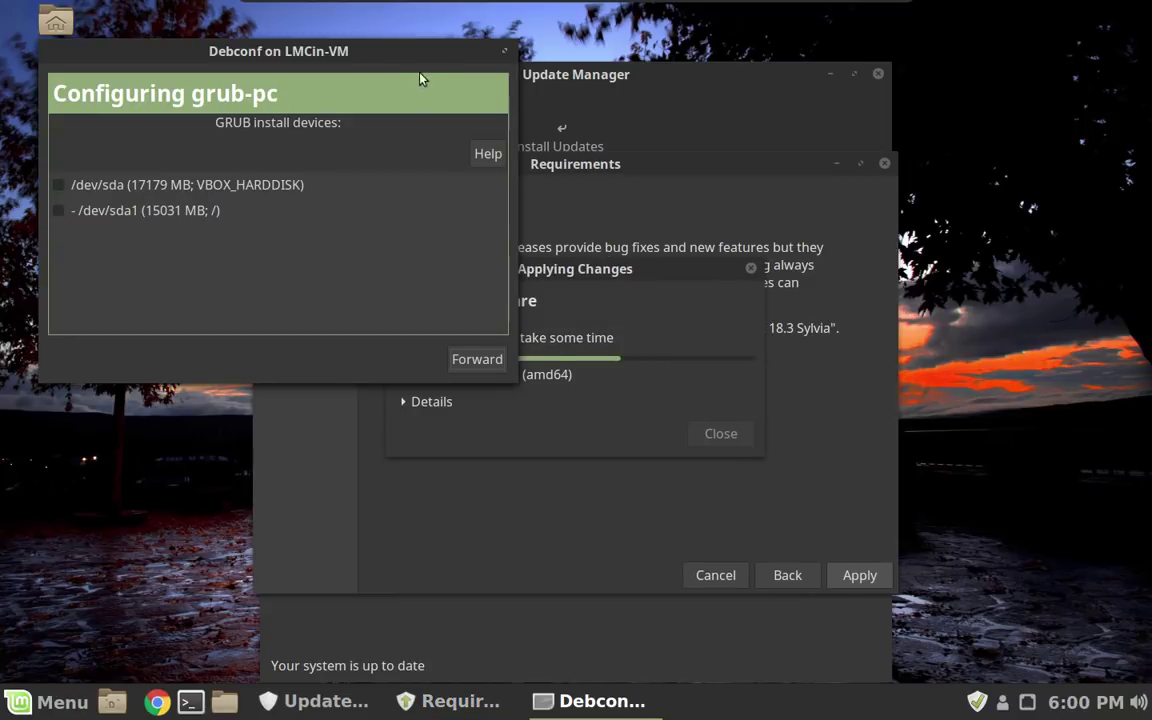
Mark /dev/sda (17179 MB; VBOX_HARDDISK) as the GRUB install device and go Forward.
{"action": "left_click_drag", "start_coordinate": [397, 62], "coordinate": [667, 175]}
{"action": "left_click", "coordinate": [341, 300]}
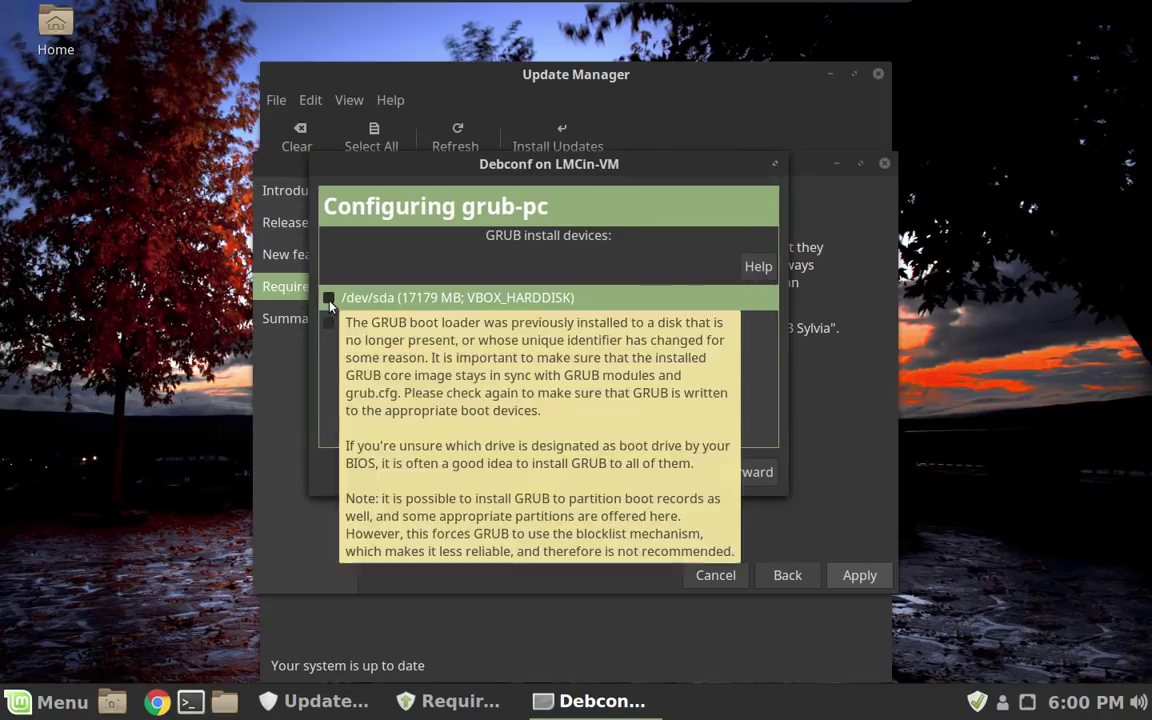
{"action": "left_click", "coordinate": [328, 298]}
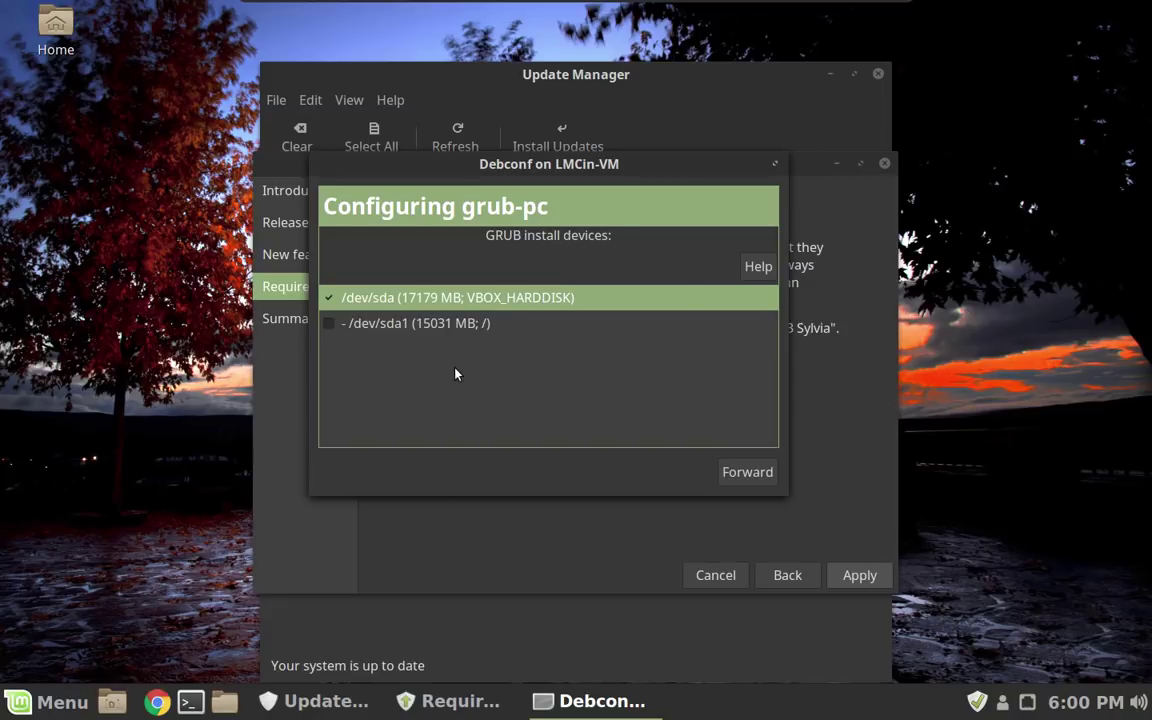
{"action": "mouse_move", "coordinate": [455, 373]}
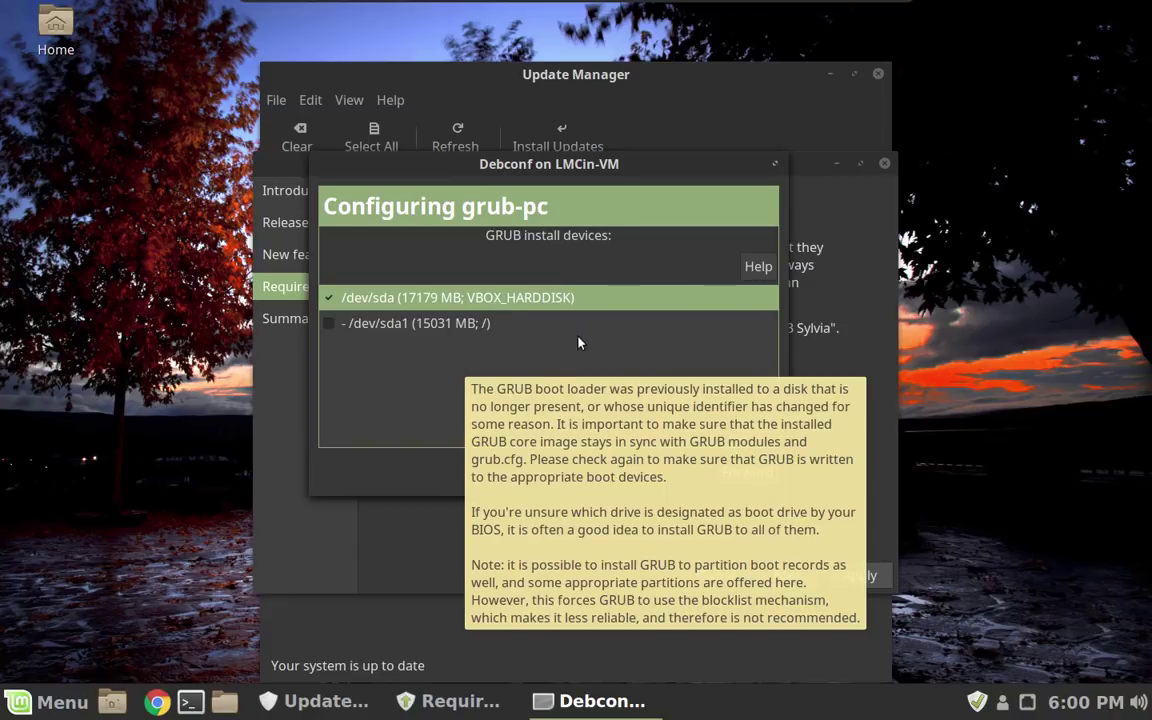
{"action": "left_click", "coordinate": [501, 331]}
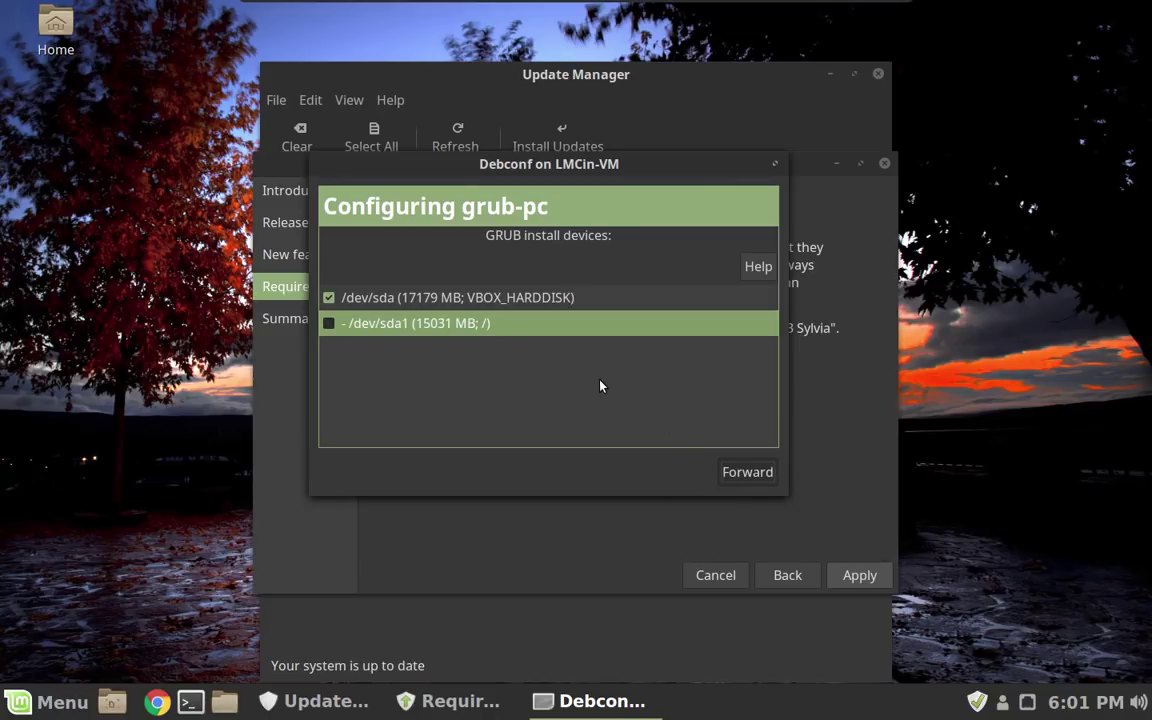
{"action": "key", "text": "Return"}
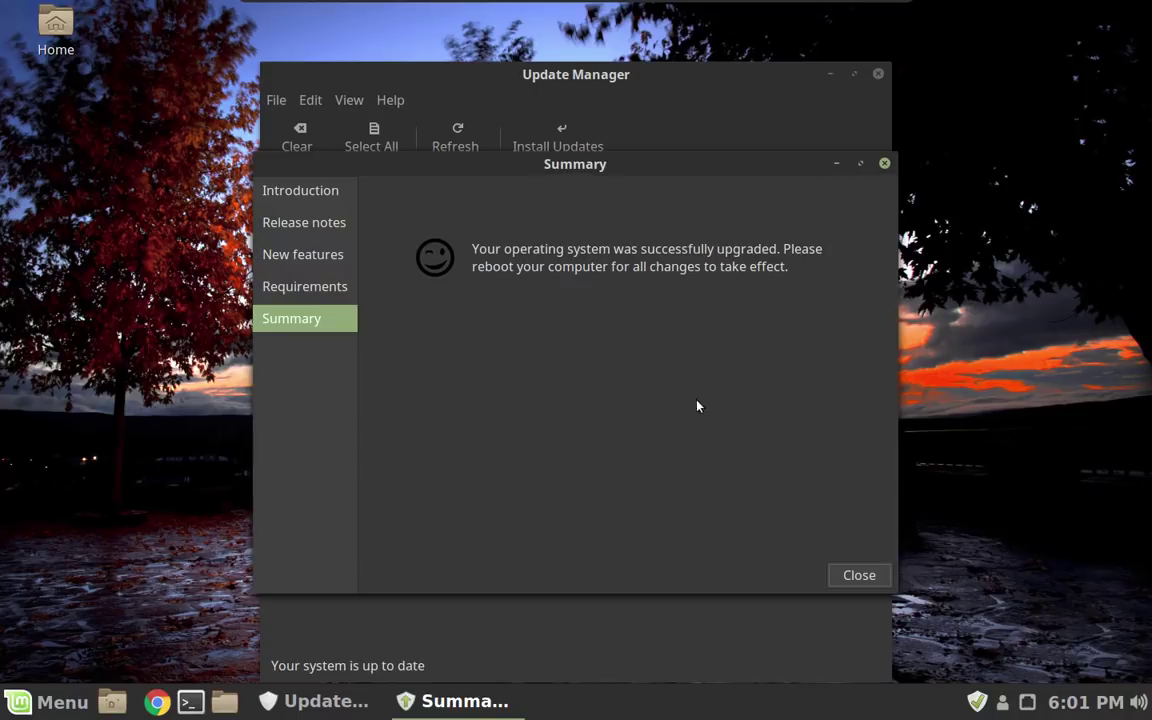
Close the upgrade's success Summary page once installation finishes.
{"action": "left_click", "coordinate": [857, 576]}
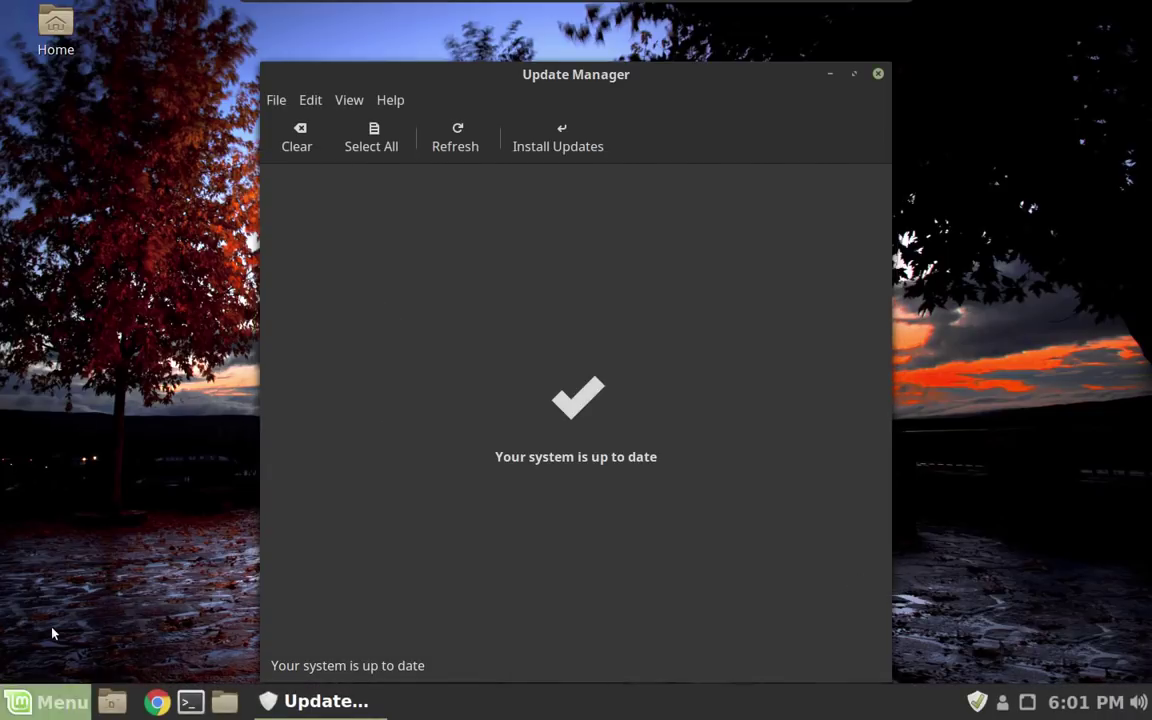
Restart the system via the Menu's Quit icon and the Session dialog's Restart.
{"action": "left_click", "coordinate": [14, 706]}
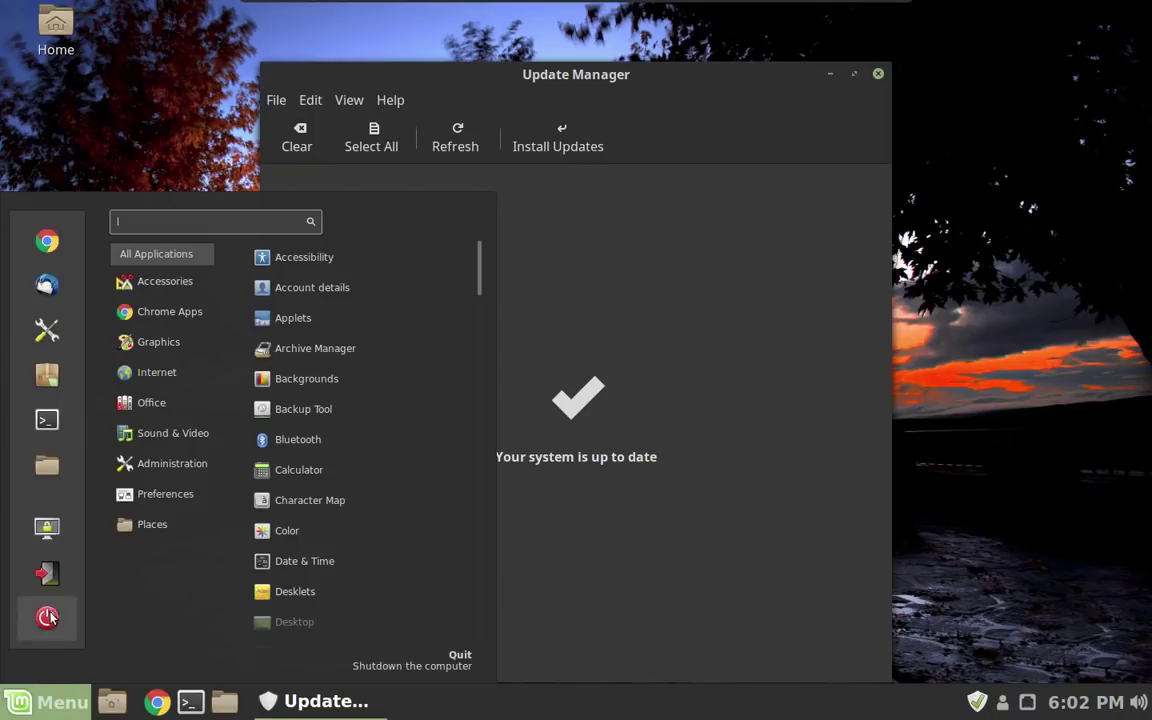
{"action": "left_click", "coordinate": [47, 619]}
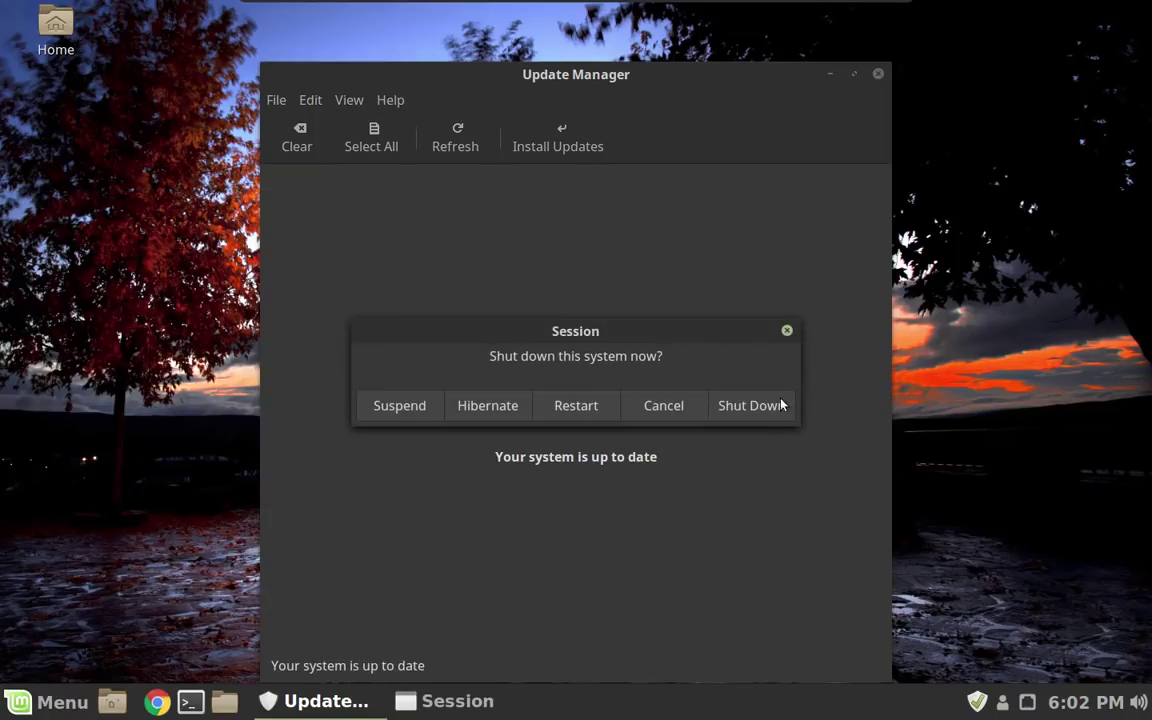
{"action": "left_click", "coordinate": [596, 406]}
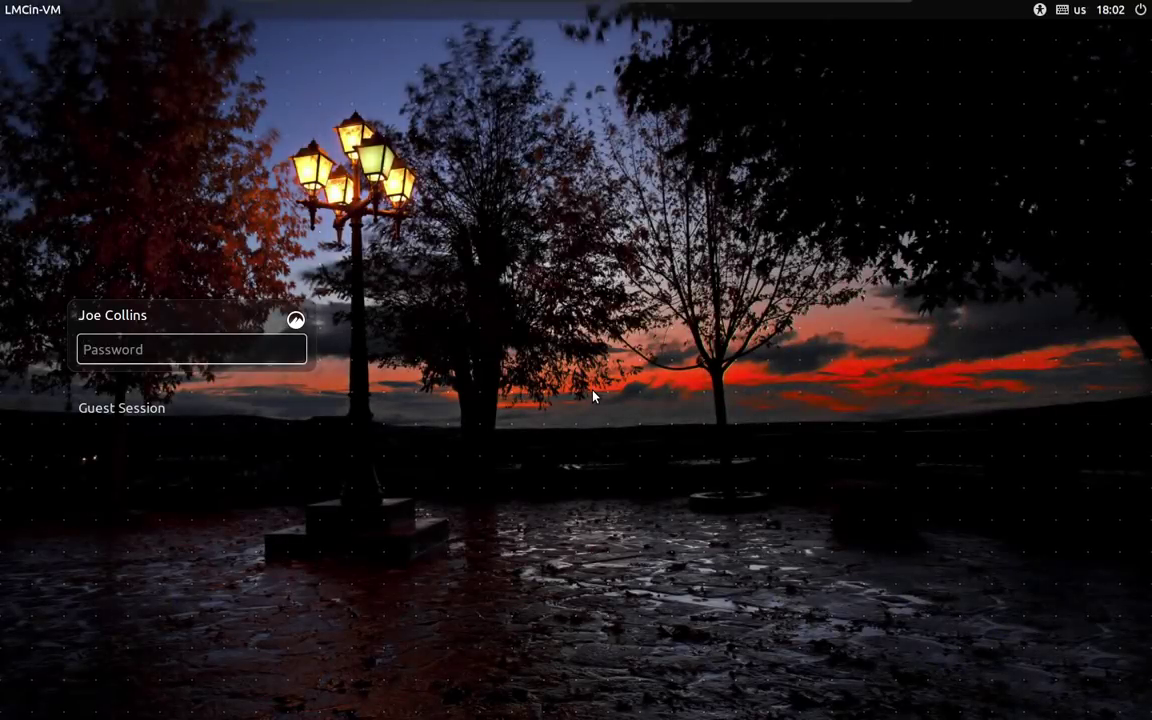
Log in with the account password to reach the Linux Mint 18.3 Cinnamon desktop.
{"action": "type", "text": "••••••••"}
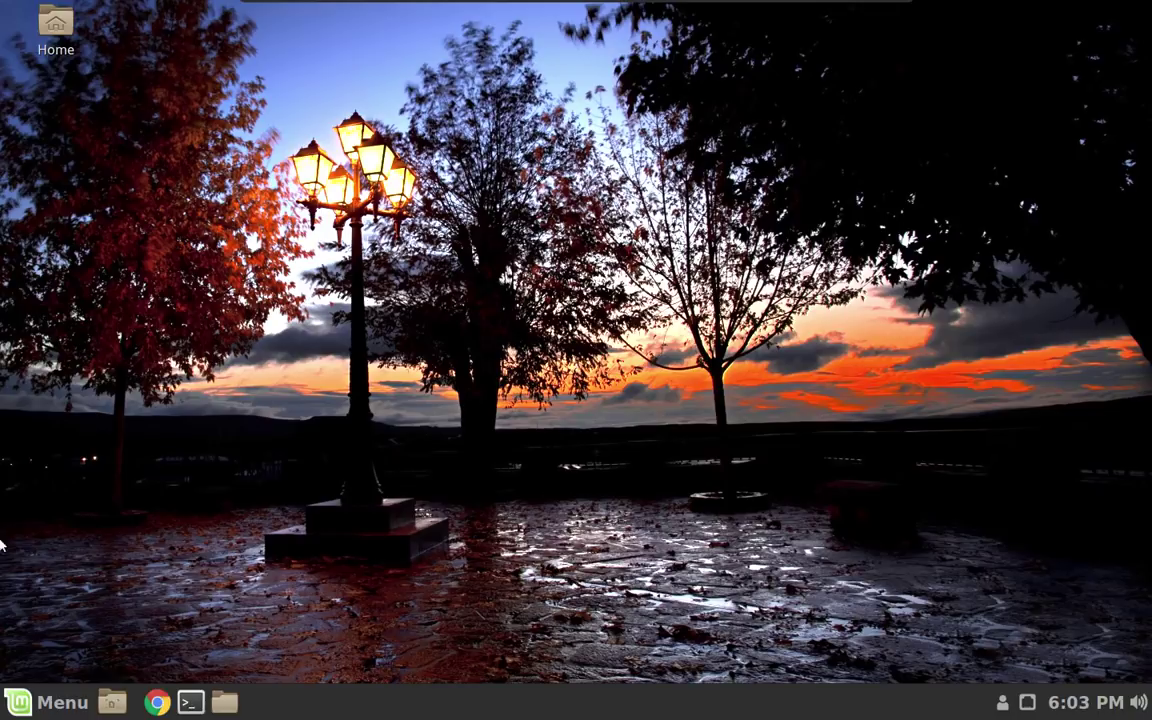
{"action": "key", "text": "super"}
Search the application menu for 'soft' to list Software Manager and Software Sources.
{"action": "left_click", "coordinate": [45, 702]}
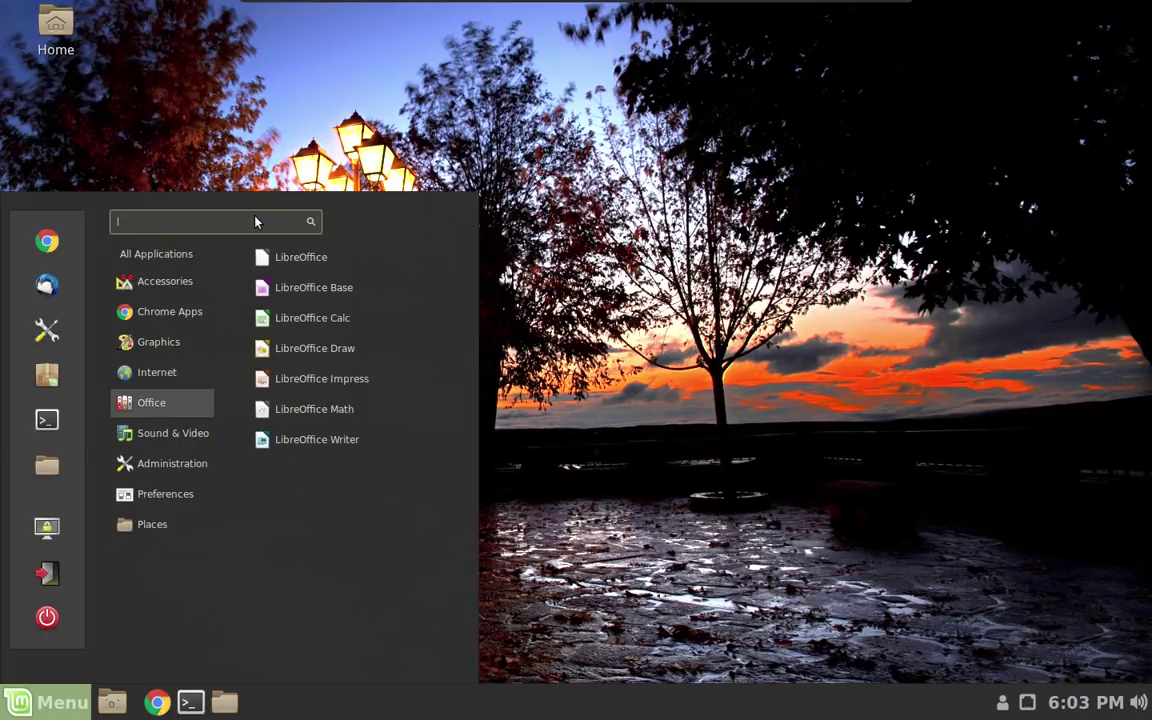
{"action": "type", "text": "l"}
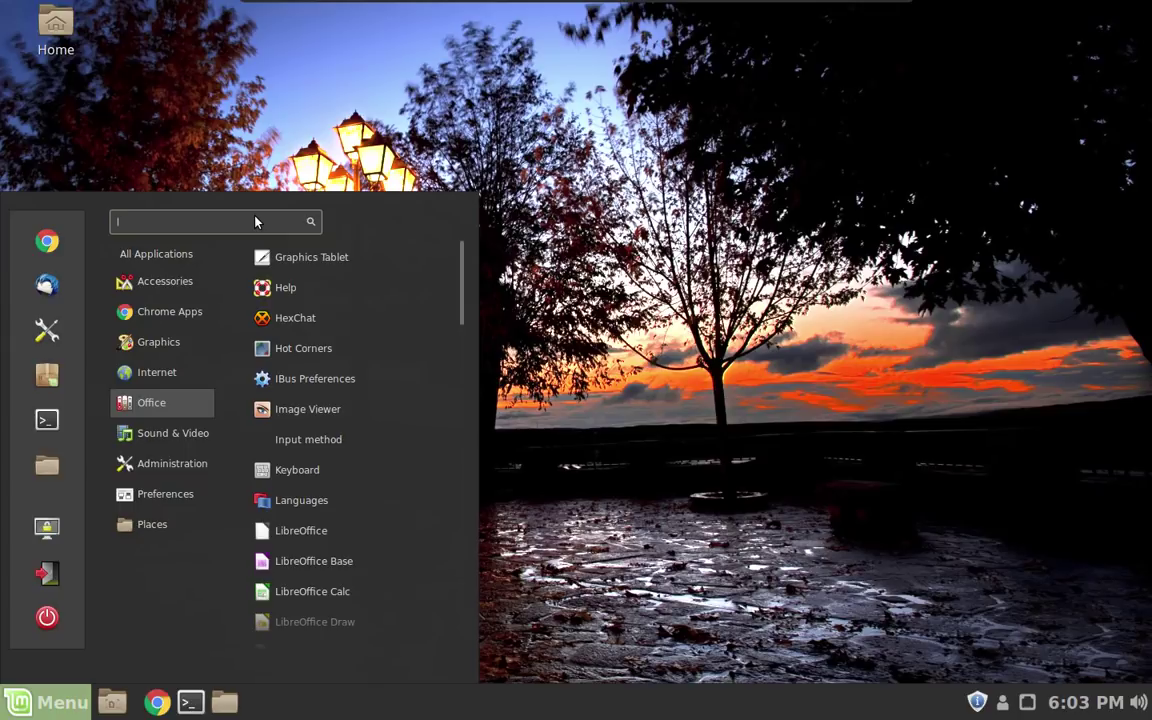
{"action": "type", "text": "o"}
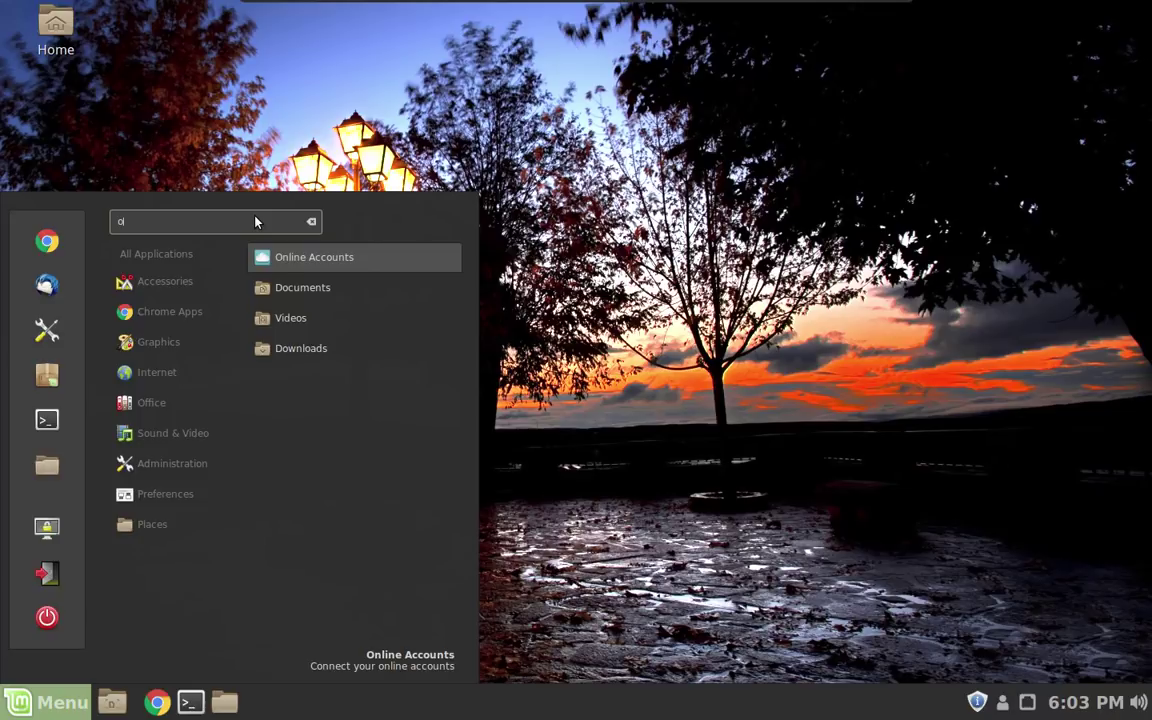
{"action": "key", "text": "BackSpace"}
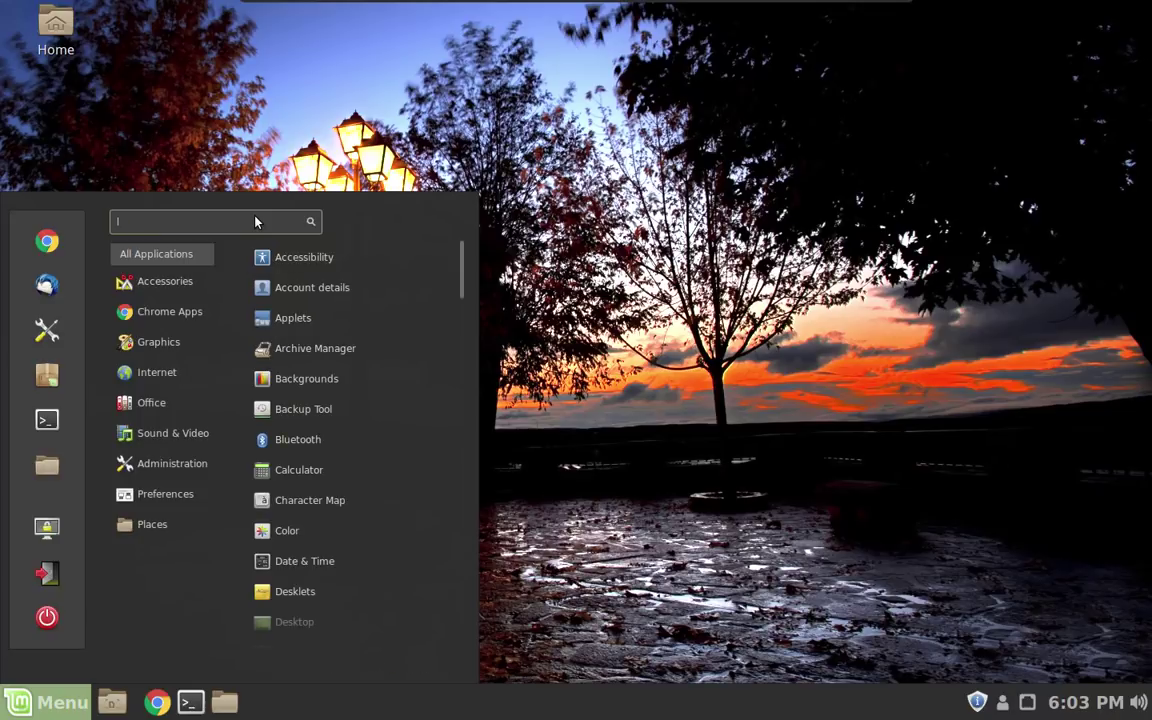
{"action": "type", "text": "soft"}
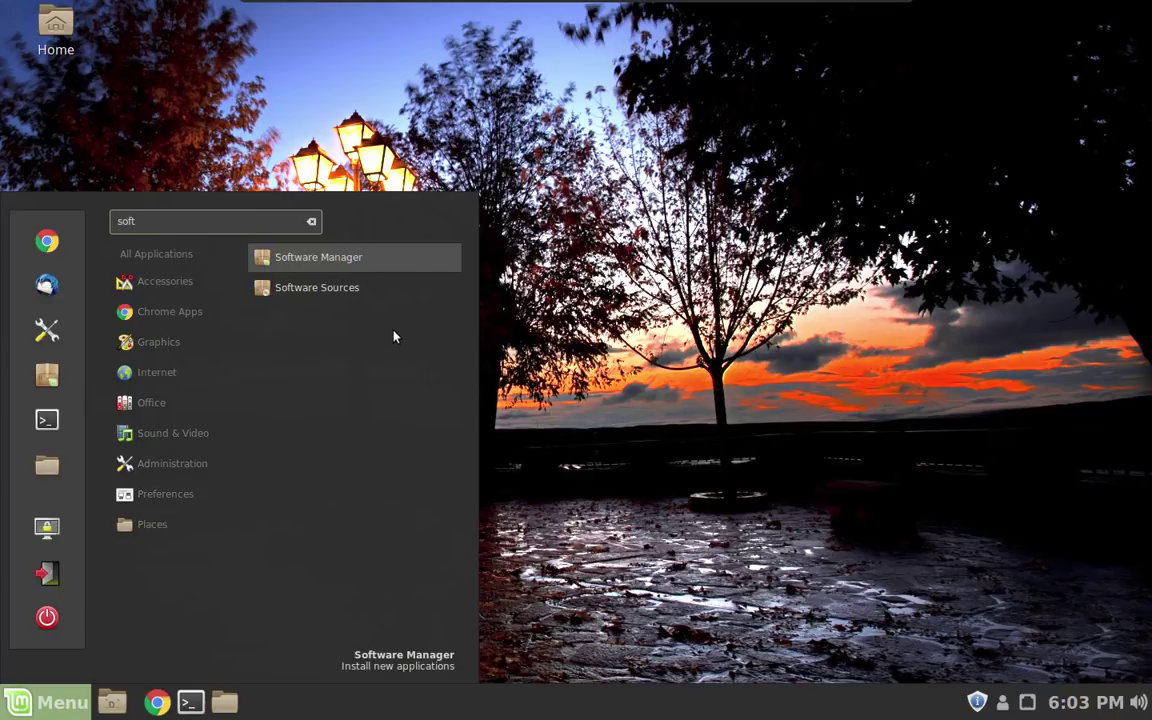
Open Software Sources with the admin password and set the Main mirror to James Madison University.
{"action": "left_click", "coordinate": [380, 287]}
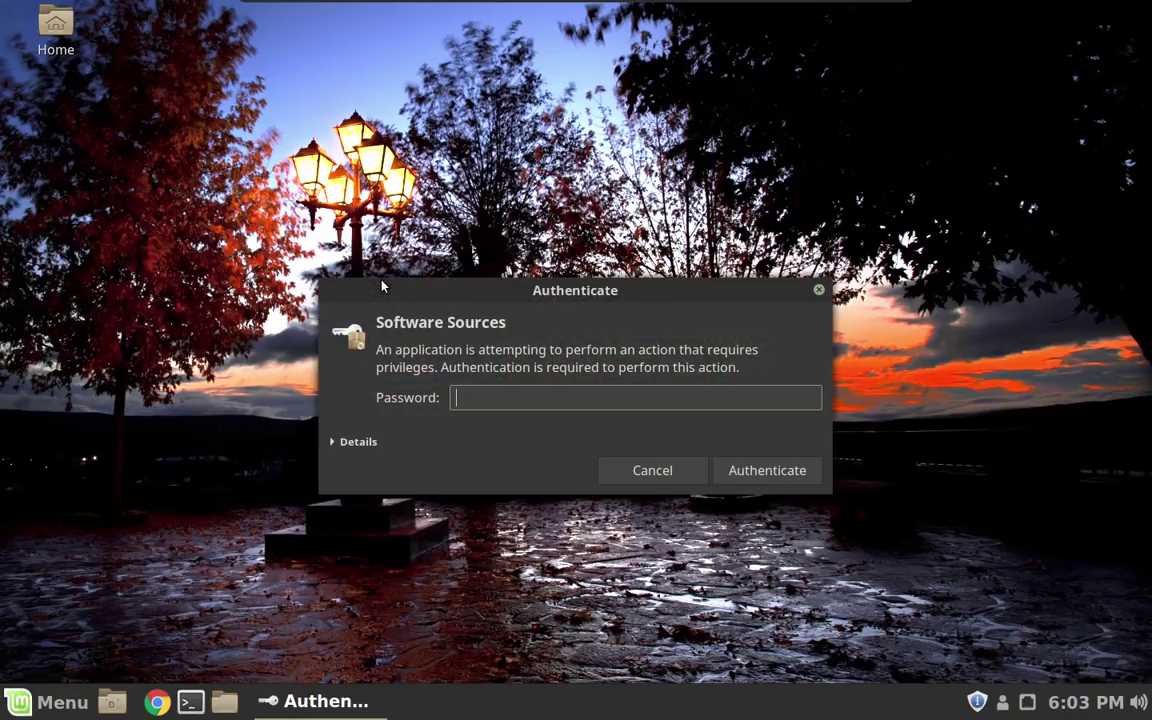
{"action": "type", "text": "••••••••"}
{"action": "key", "text": "Return"}
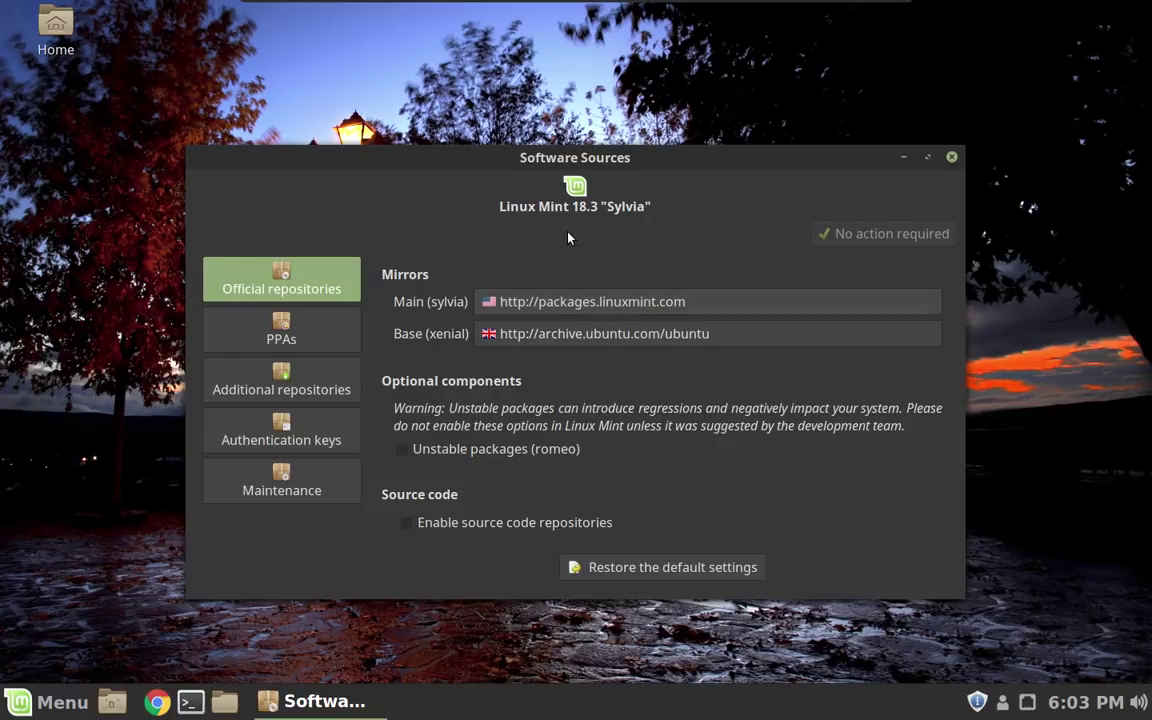
{"action": "left_click", "coordinate": [617, 309]}
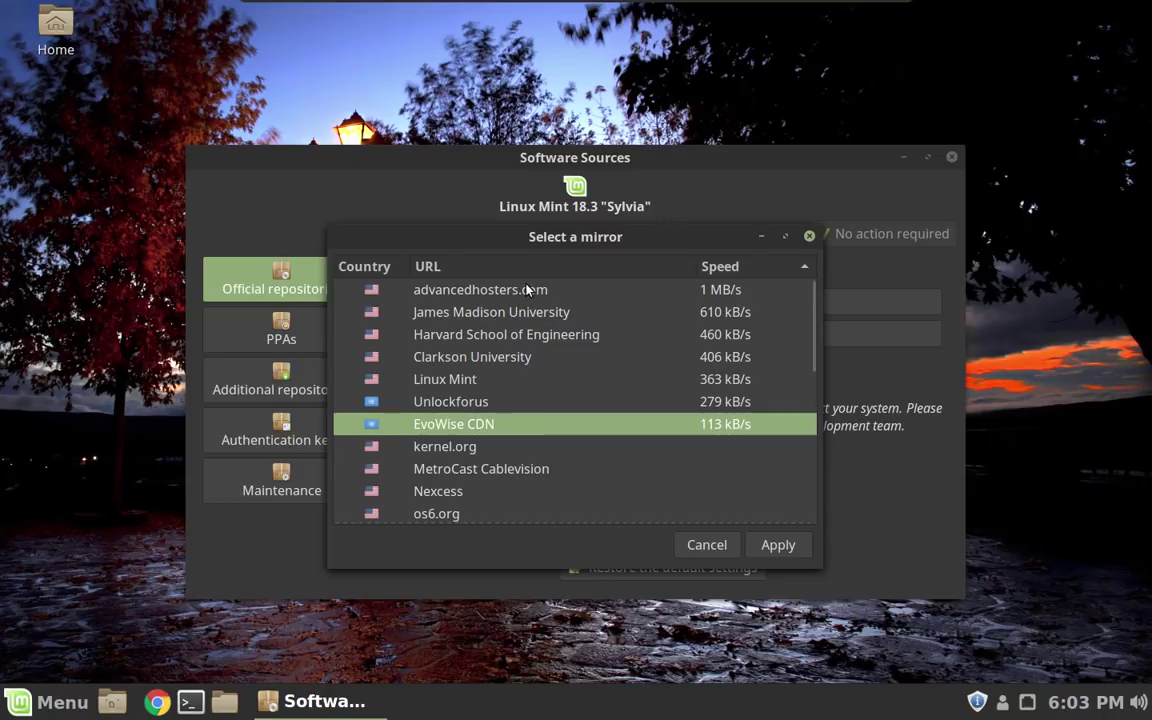
{"action": "left_click", "coordinate": [527, 312]}
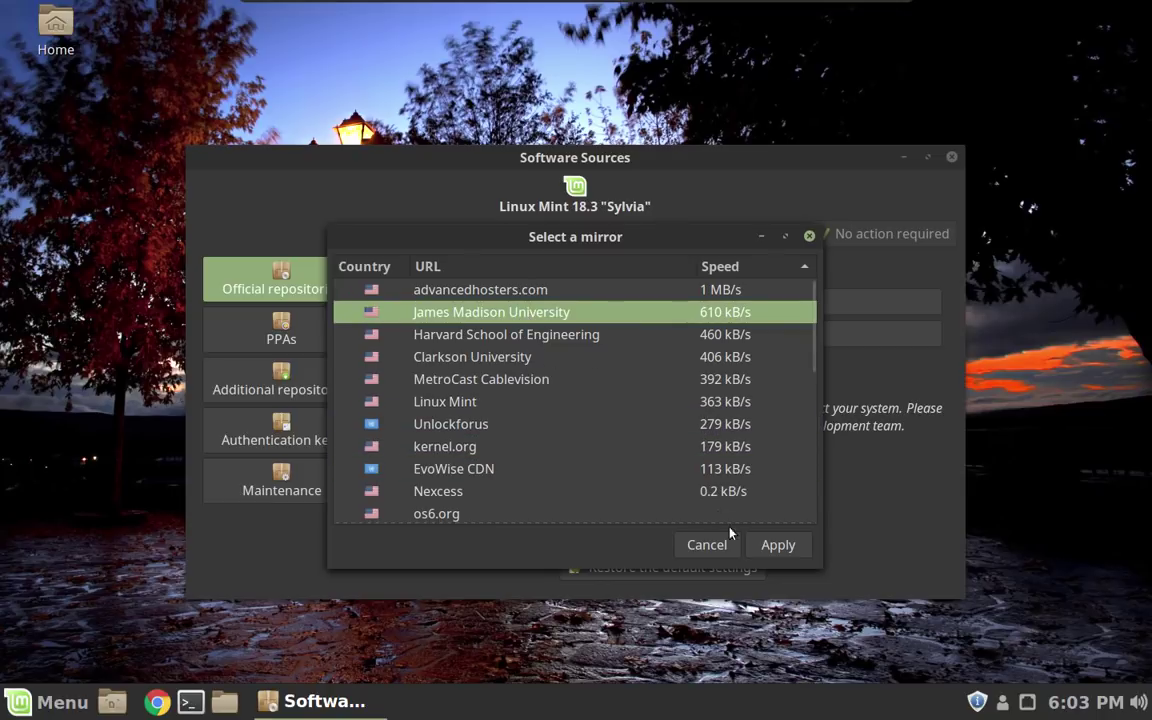
{"action": "left_click", "coordinate": [769, 544]}
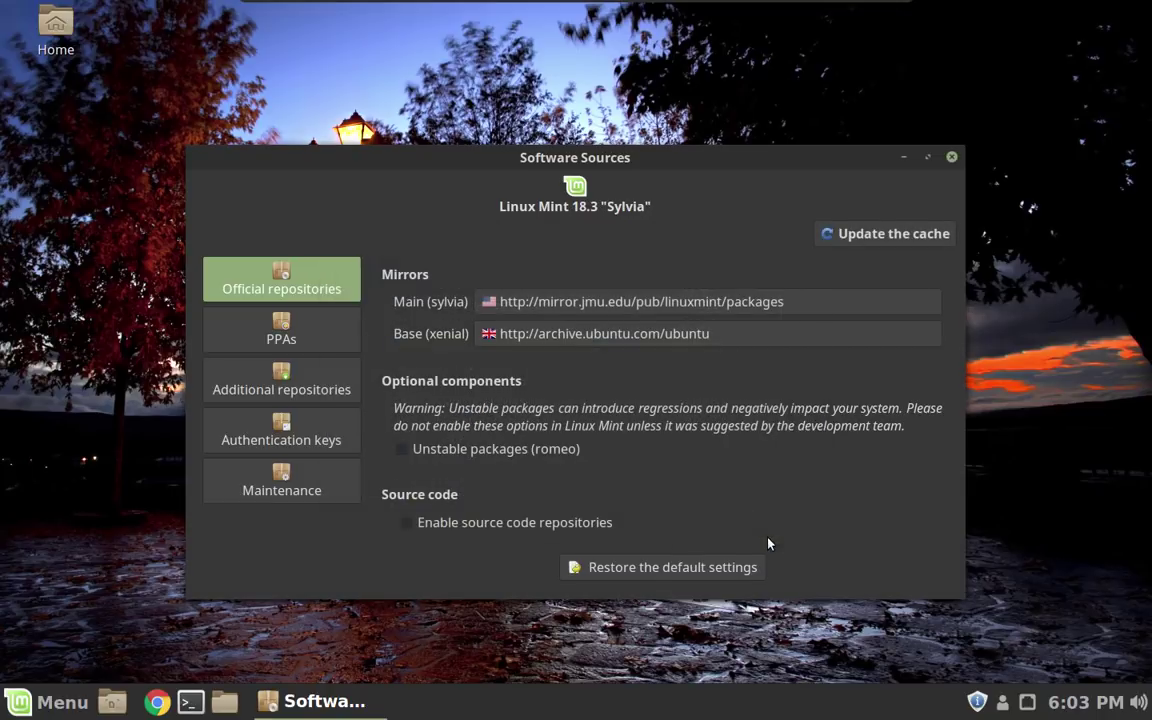
Set the Base mirror to mirror.jmu.edu/pub/ubuntu and update the package cache.
{"action": "left_click", "coordinate": [573, 341]}
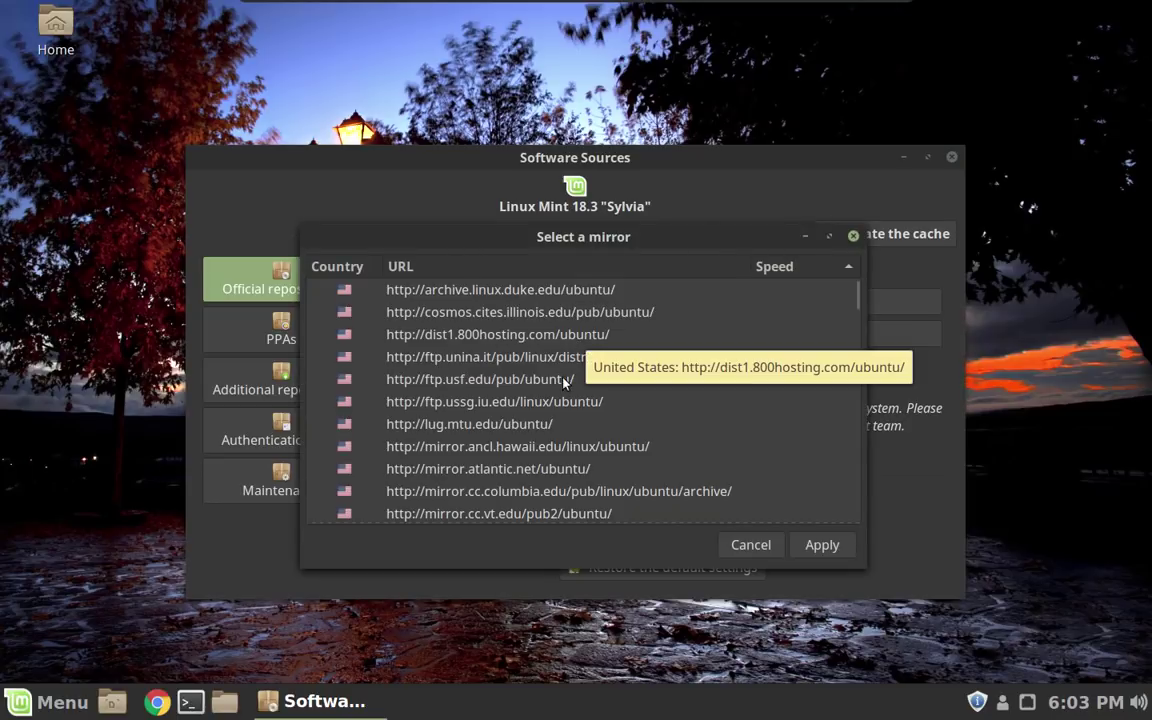
{"action": "scroll", "coordinate": [575, 400], "scroll_direction": "down", "scroll_amount": 3}
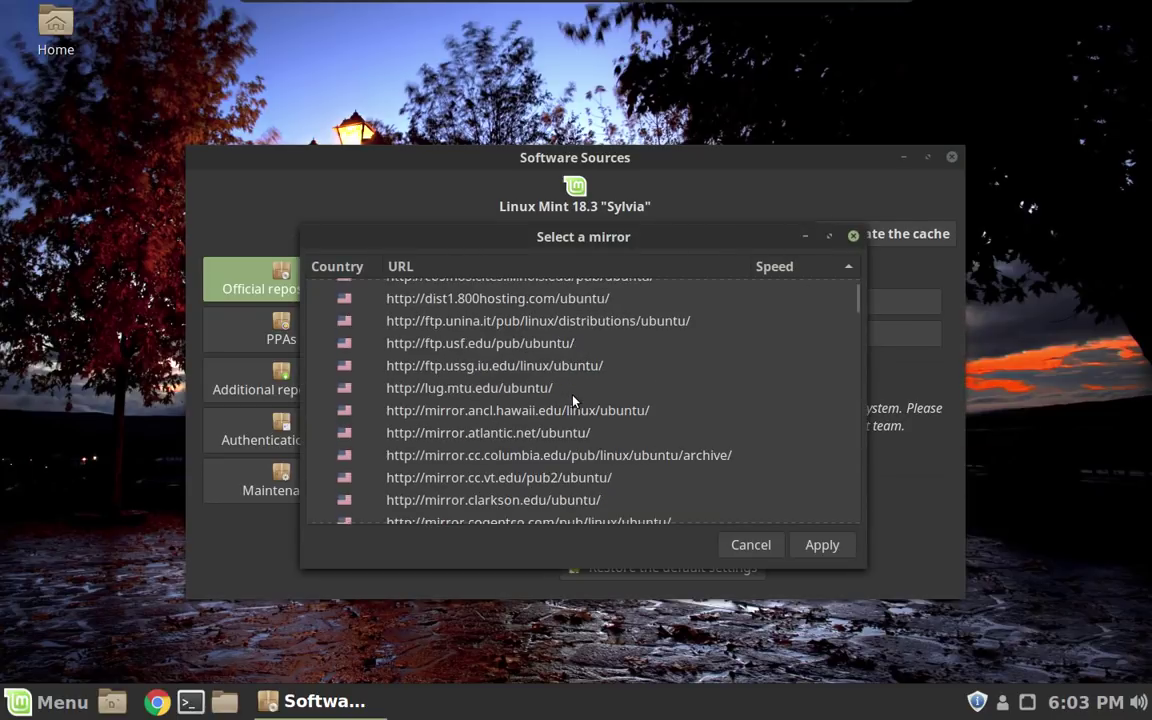
{"action": "scroll", "coordinate": [556, 340], "scroll_direction": "up", "scroll_amount": 3}
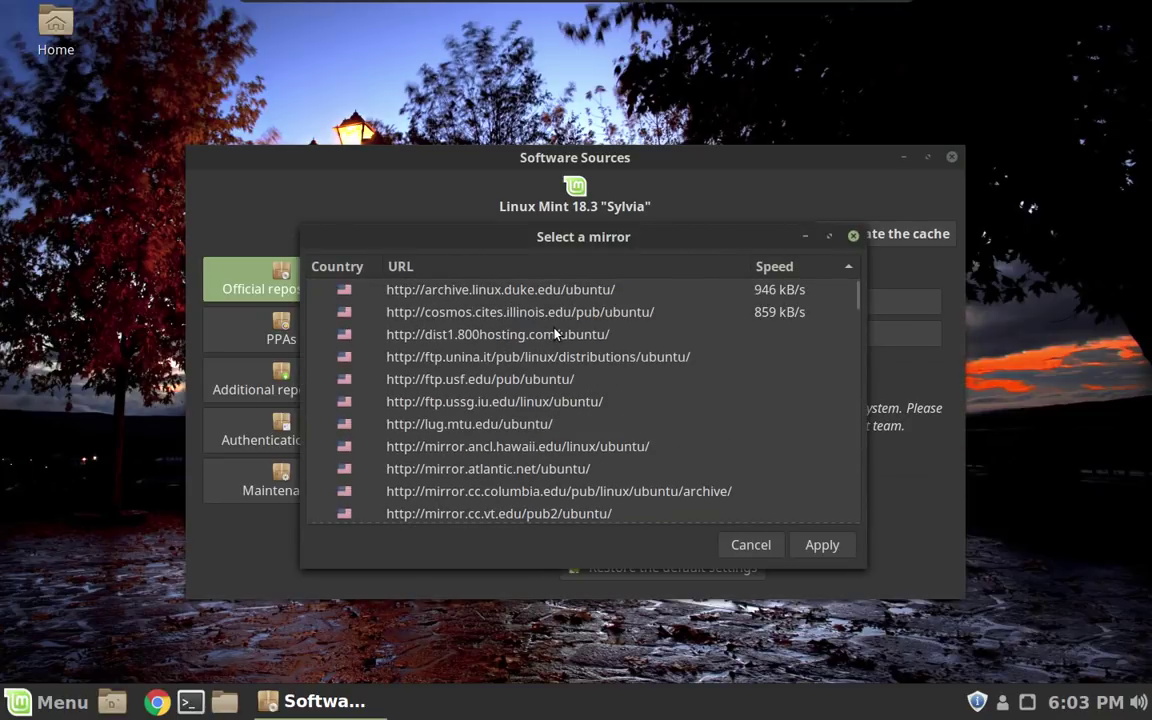
{"action": "scroll", "coordinate": [590, 410], "scroll_direction": "down", "scroll_amount": 2}
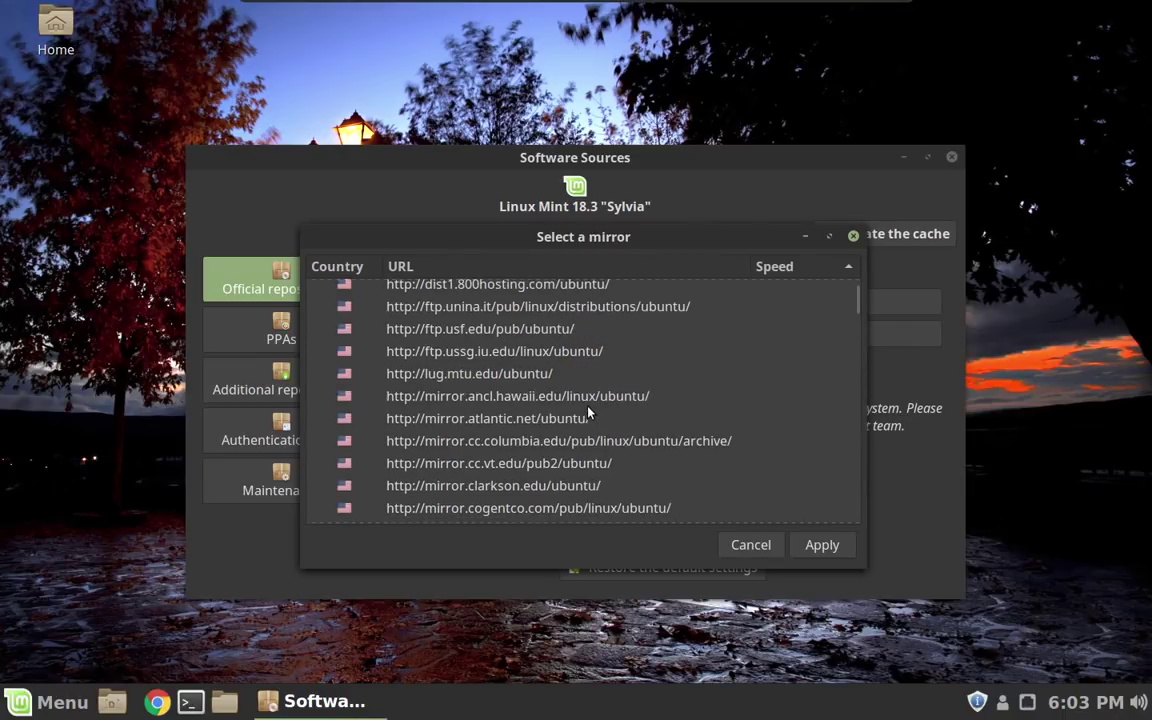
{"action": "scroll", "coordinate": [588, 410], "scroll_direction": "down", "scroll_amount": 3}
{"action": "left_click", "coordinate": [567, 475]}
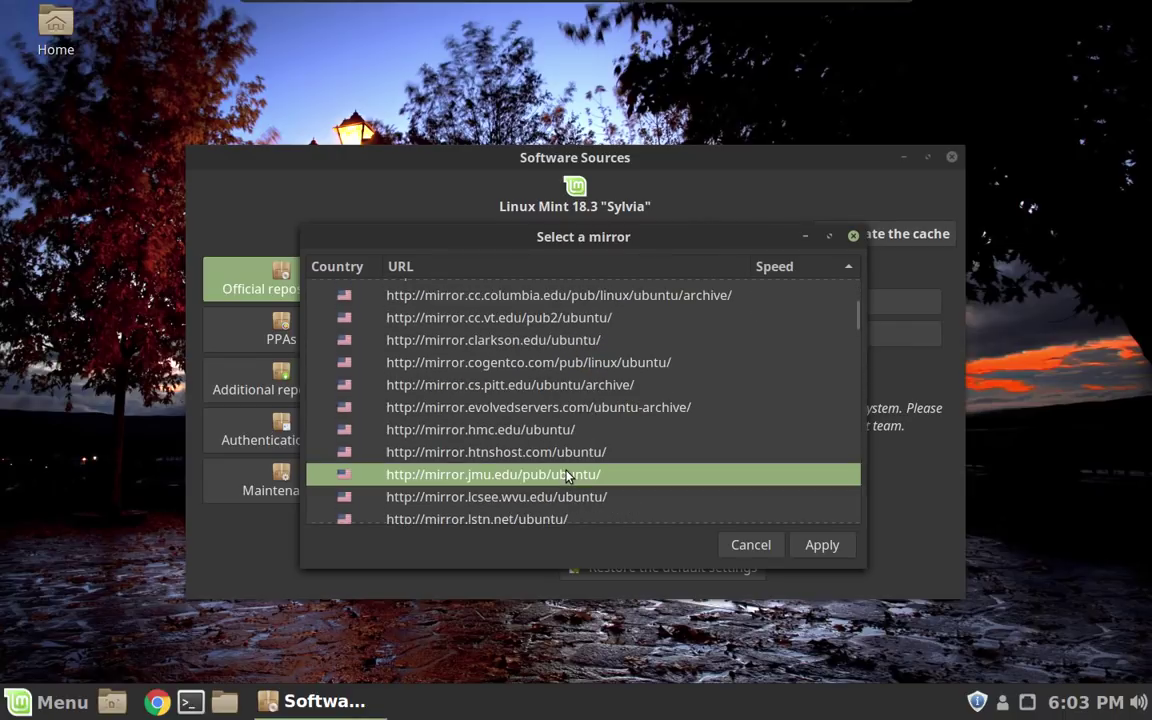
{"action": "left_click", "coordinate": [820, 545]}
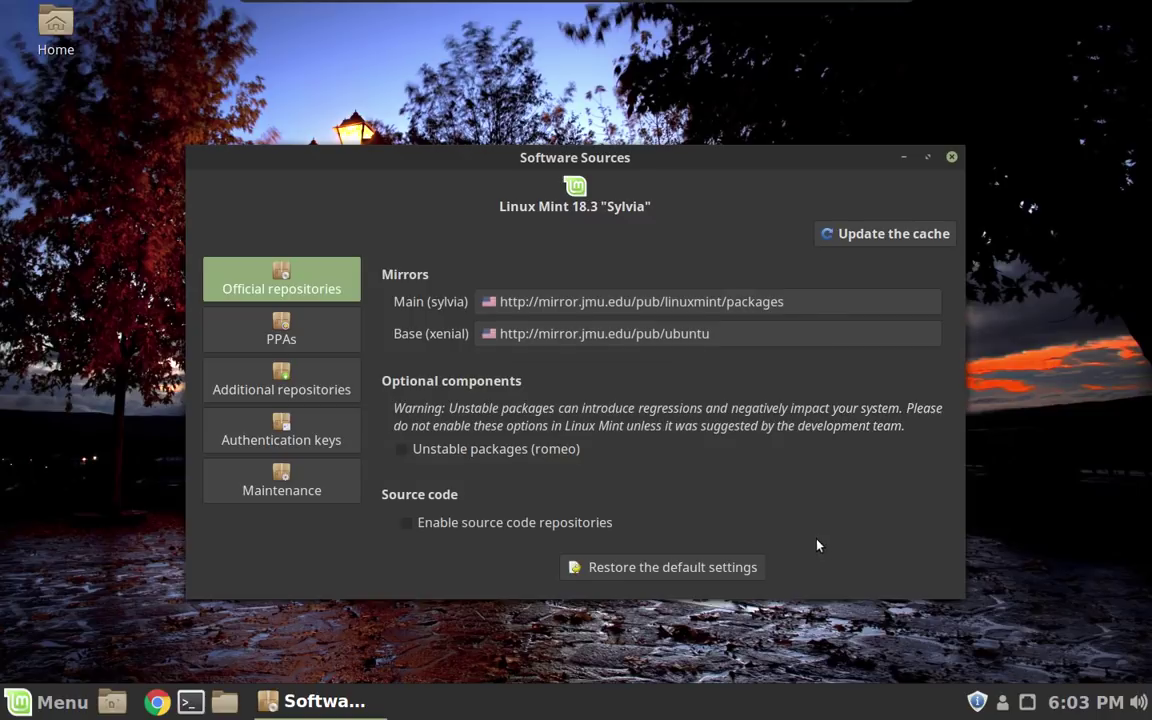
{"action": "left_click", "coordinate": [887, 237]}
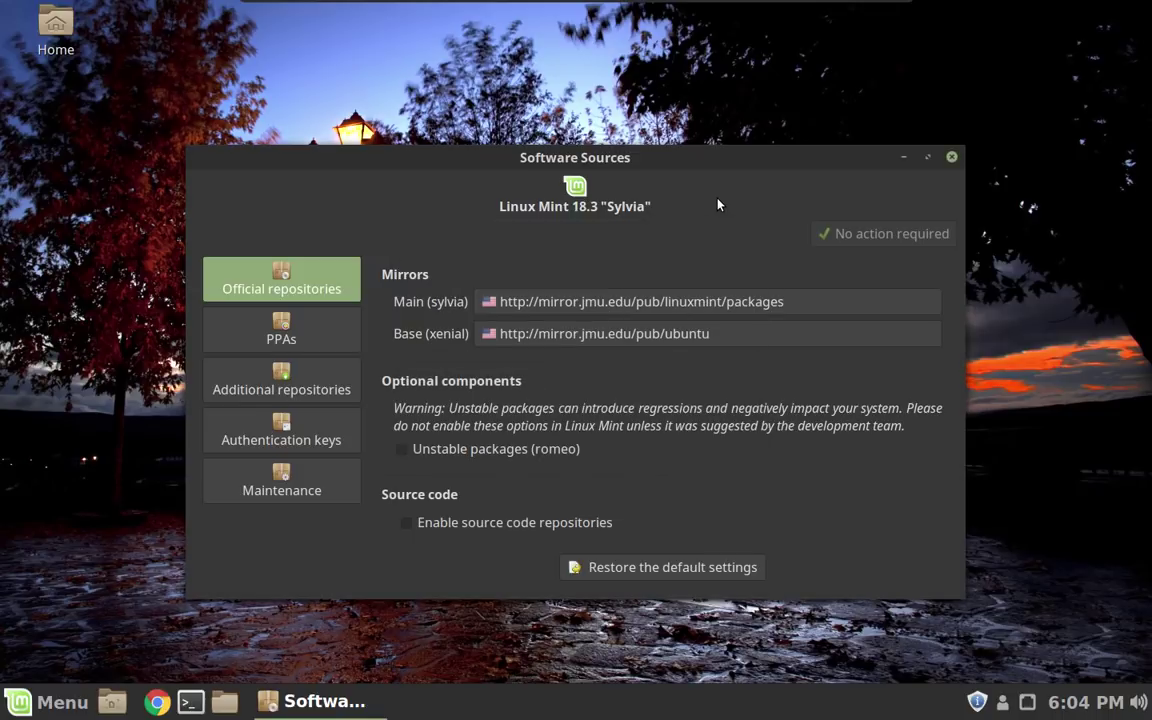
Close Software Sources, then refresh and install the linux-kernel-generic and ubuntu-drivers-common updates with the password.
{"action": "left_click", "coordinate": [950, 158]}
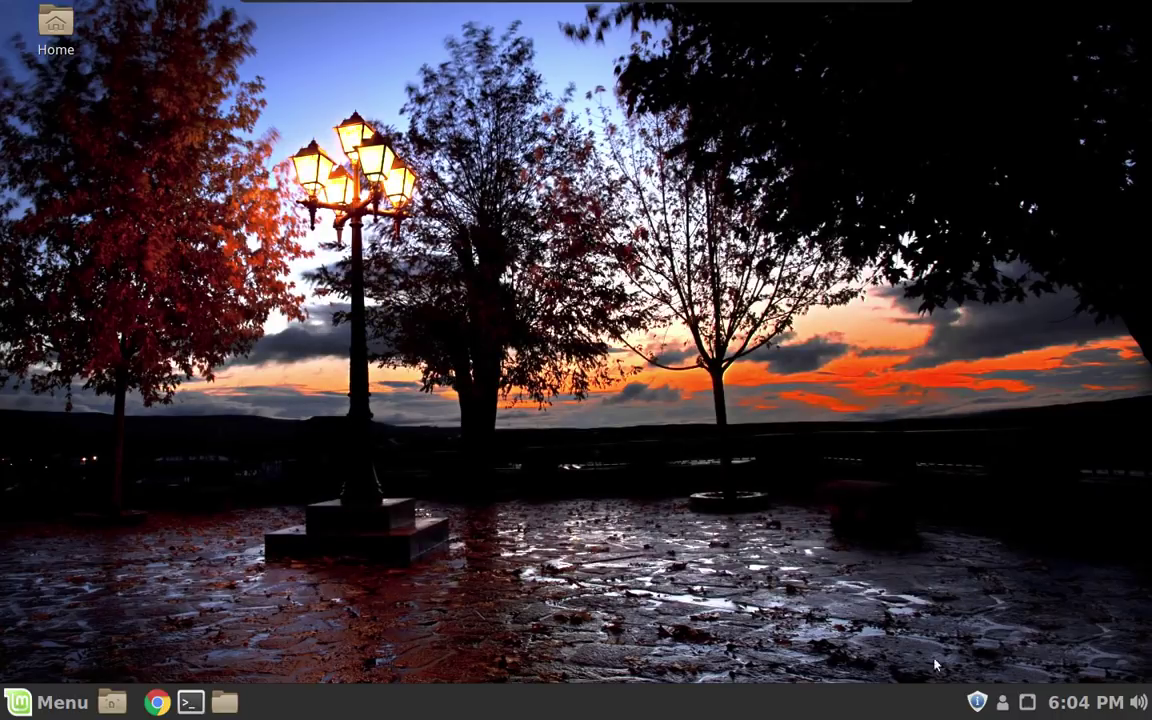
{"action": "left_click", "coordinate": [977, 703]}
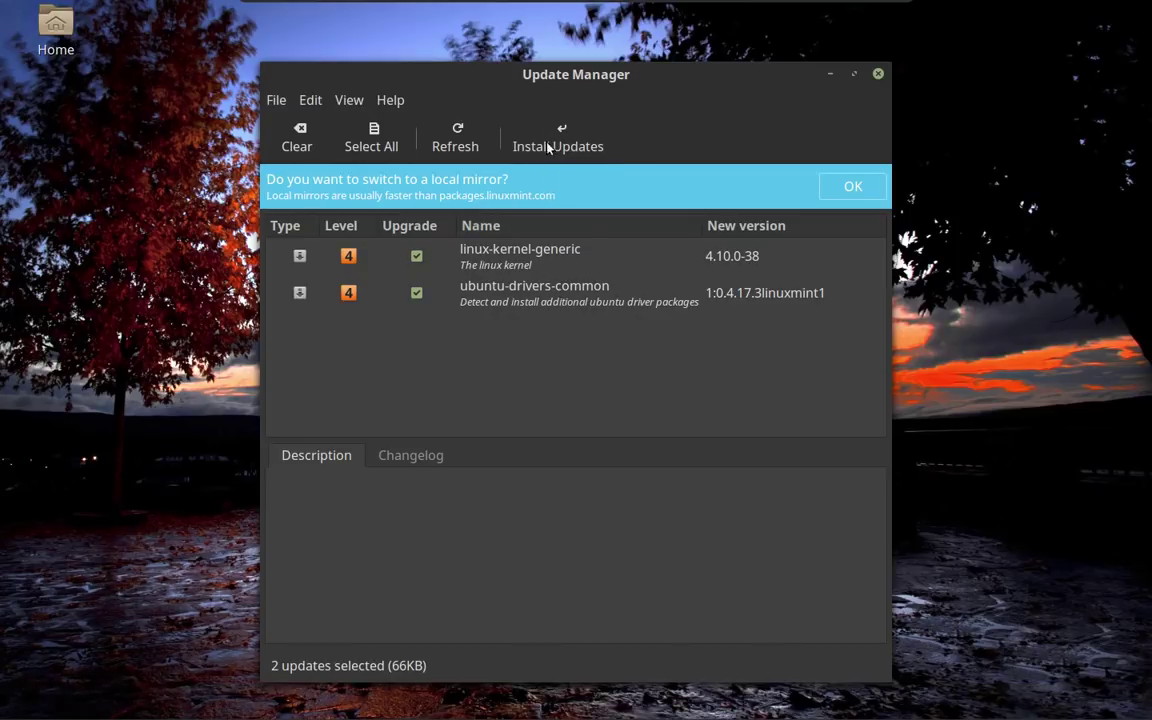
{"action": "left_click", "coordinate": [438, 146]}
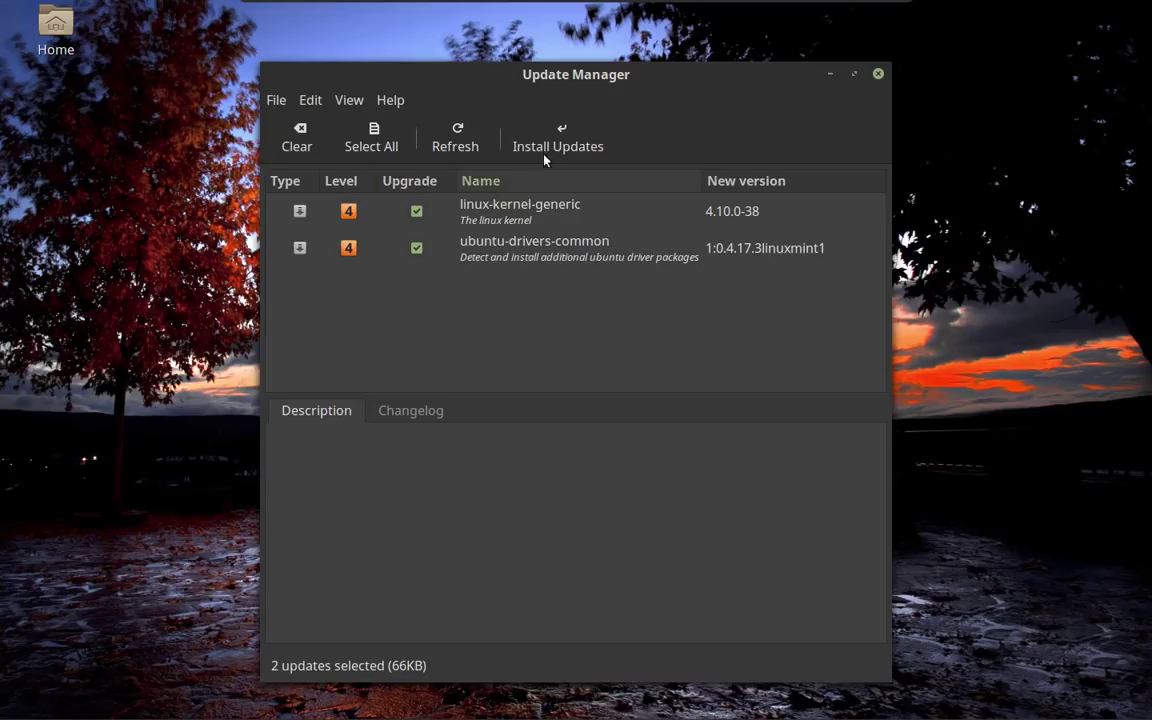
{"action": "left_click", "coordinate": [540, 141]}
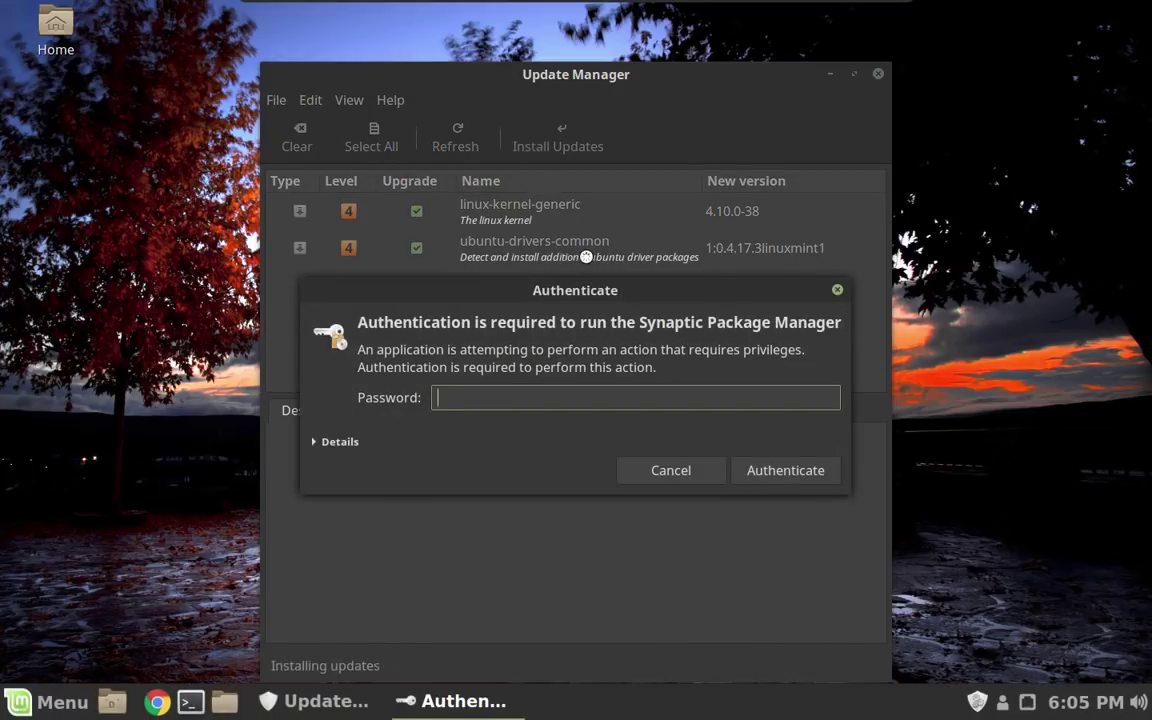
{"action": "type", "text": "*********"}
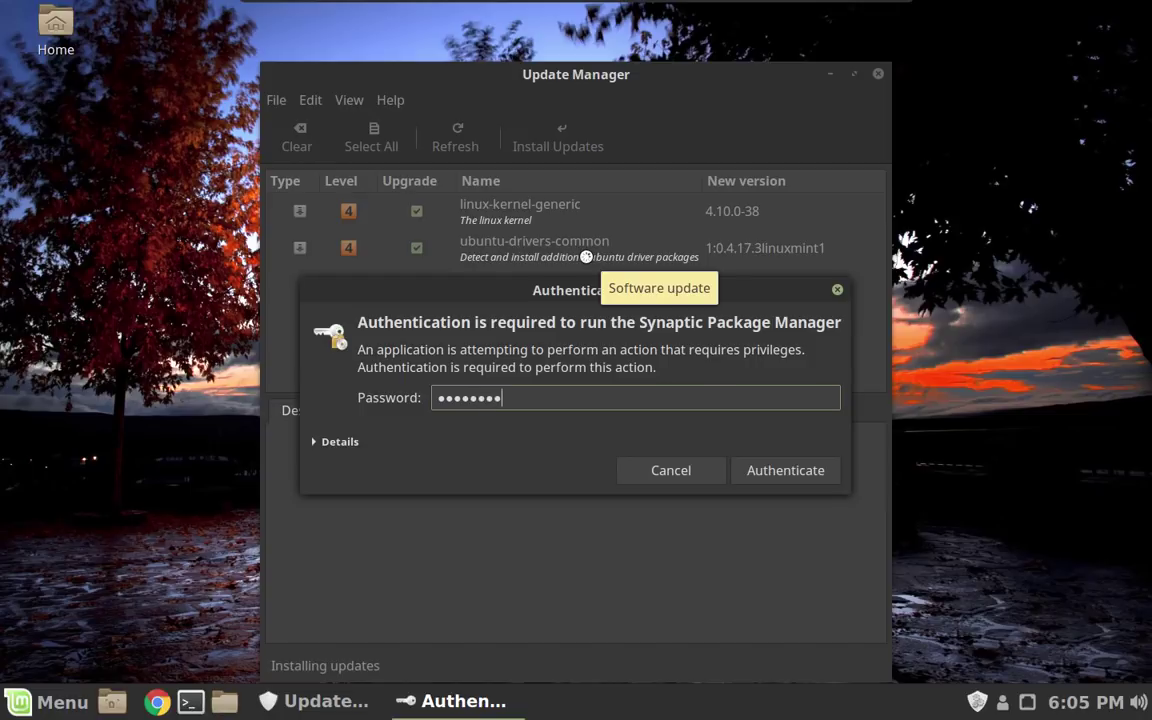
{"action": "key", "text": "Return"}
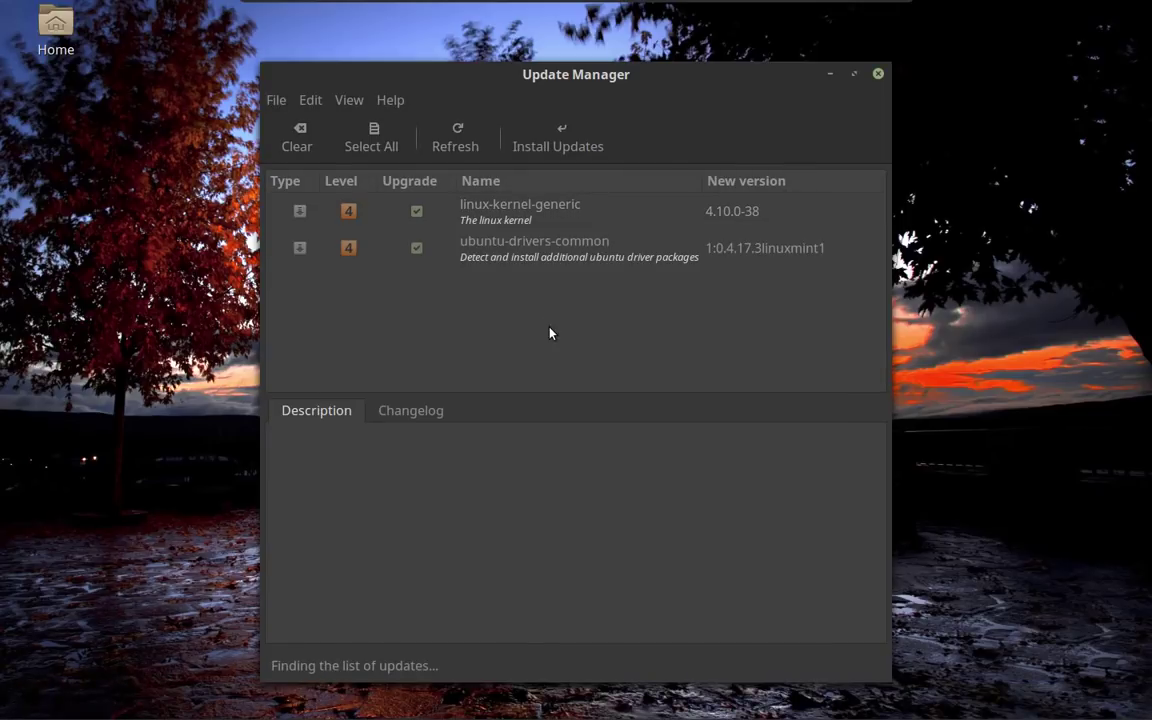
Close Update Manager, then find Timeshift via a 'time' menu search and start it with the account password.
{"action": "left_click", "coordinate": [878, 74]}
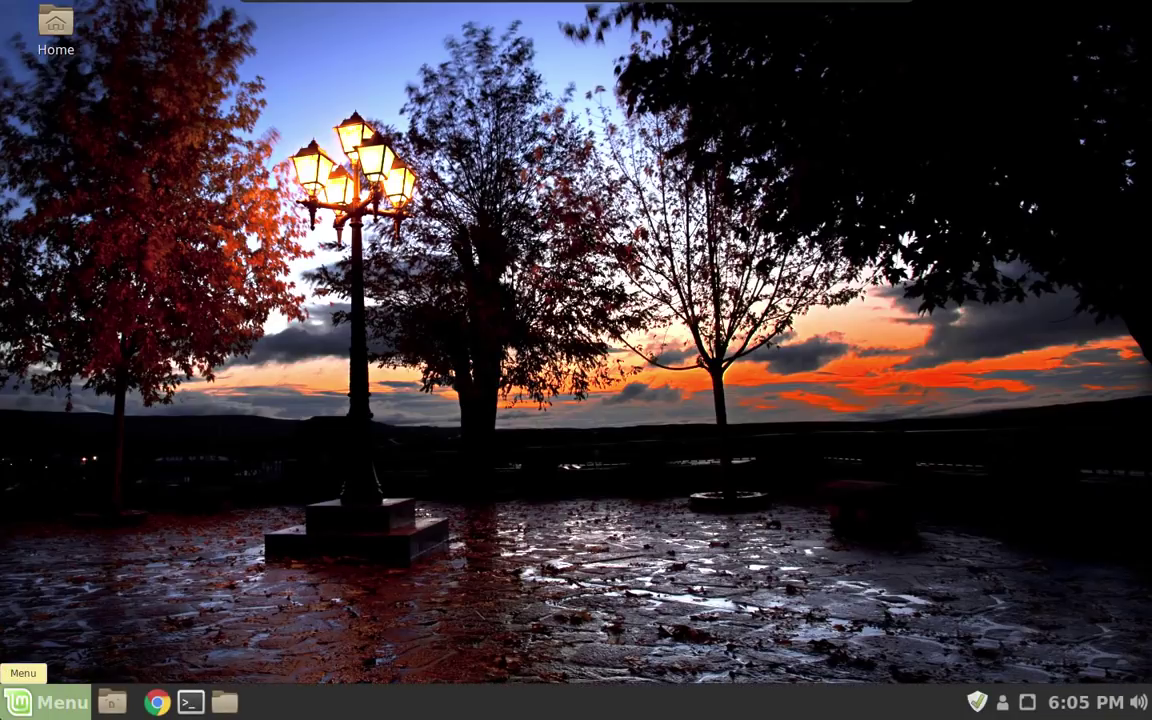
{"action": "left_click", "coordinate": [30, 702]}
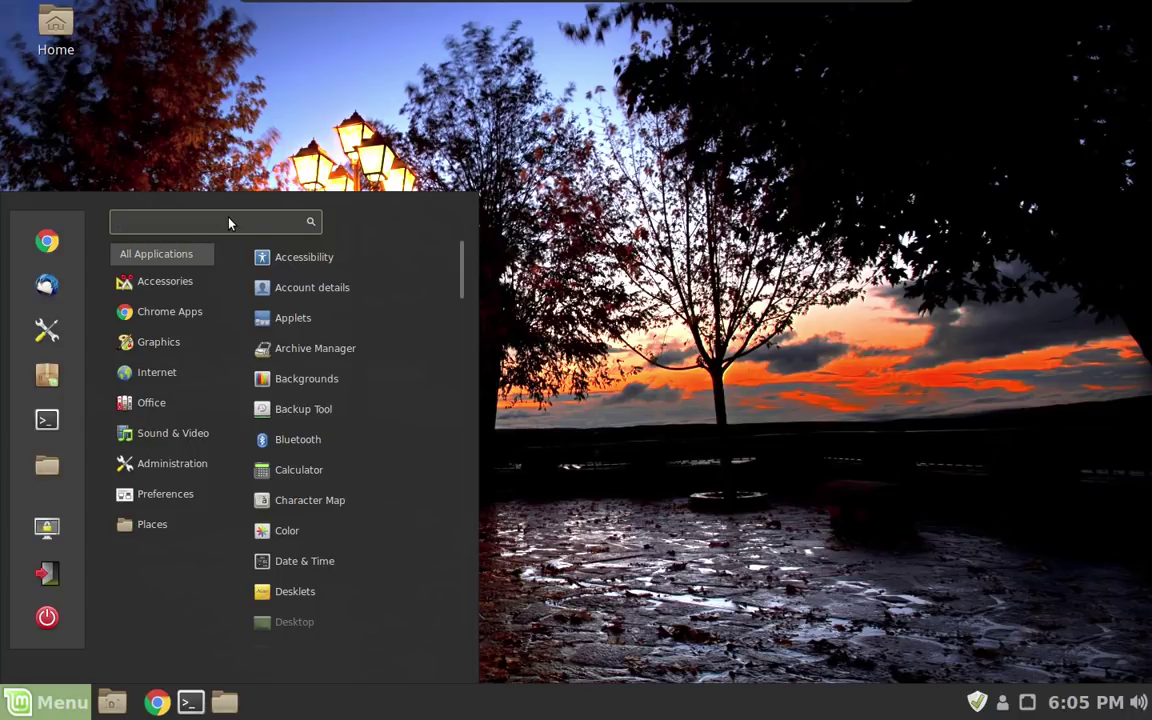
{"action": "type", "text": "time"}
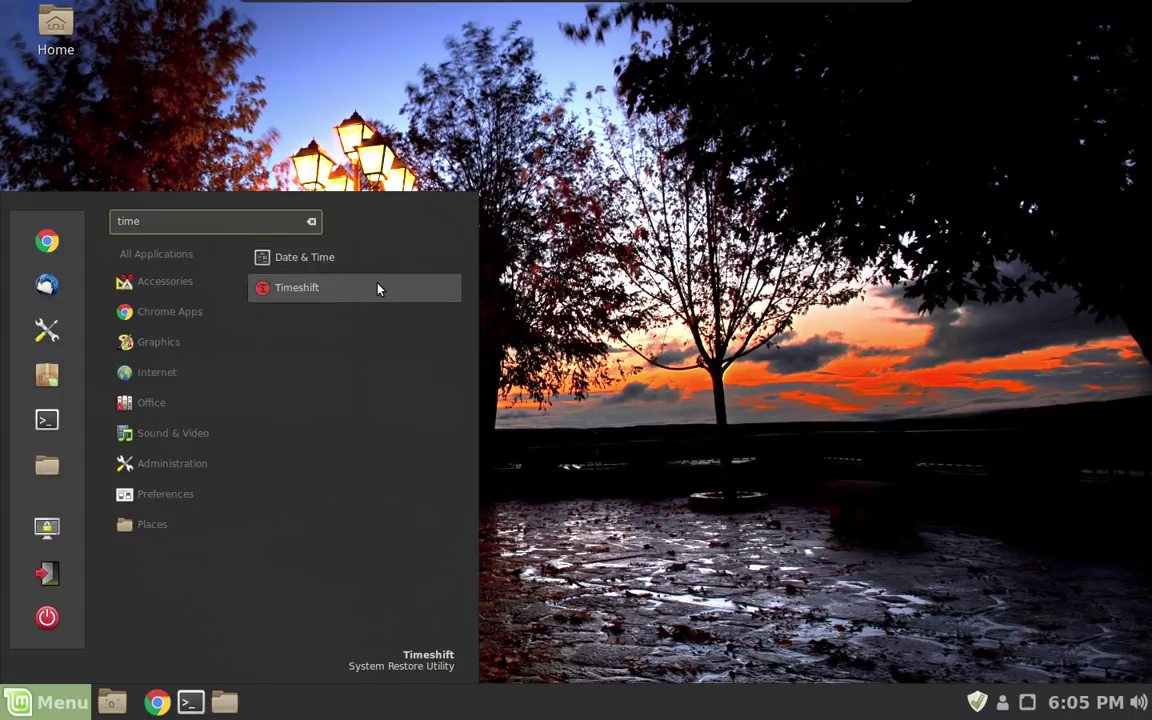
{"action": "left_click", "coordinate": [378, 289]}
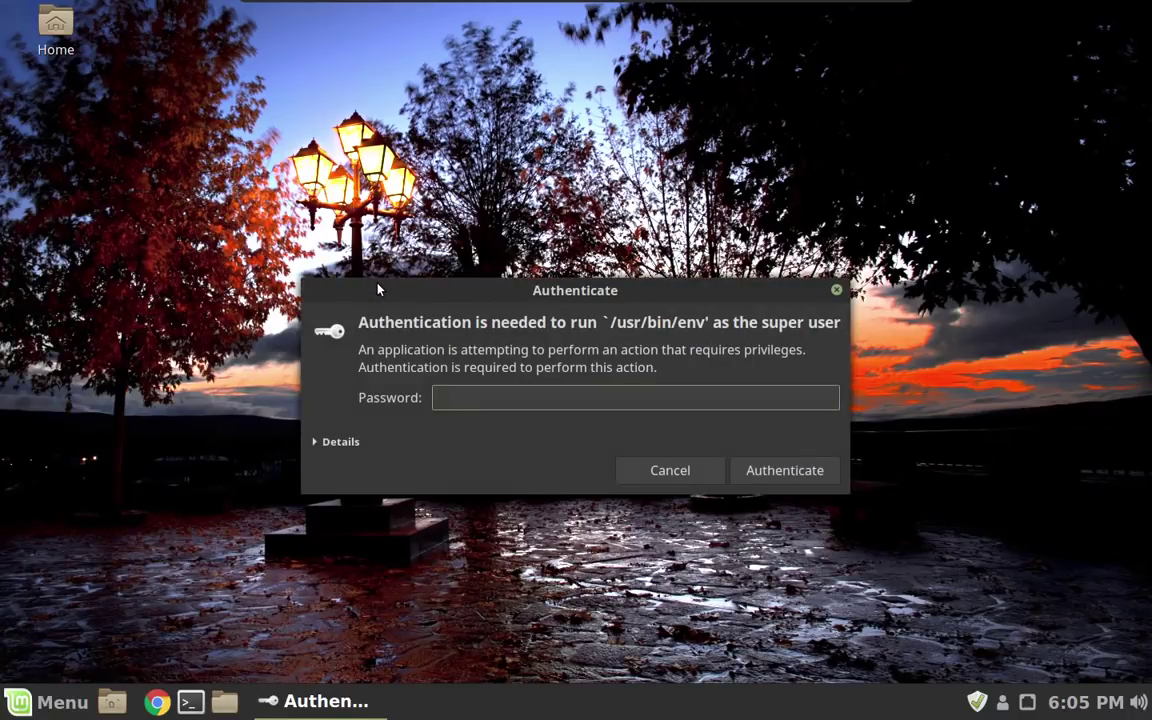
{"action": "type", "text": "********"}
{"action": "key", "text": "Return"}
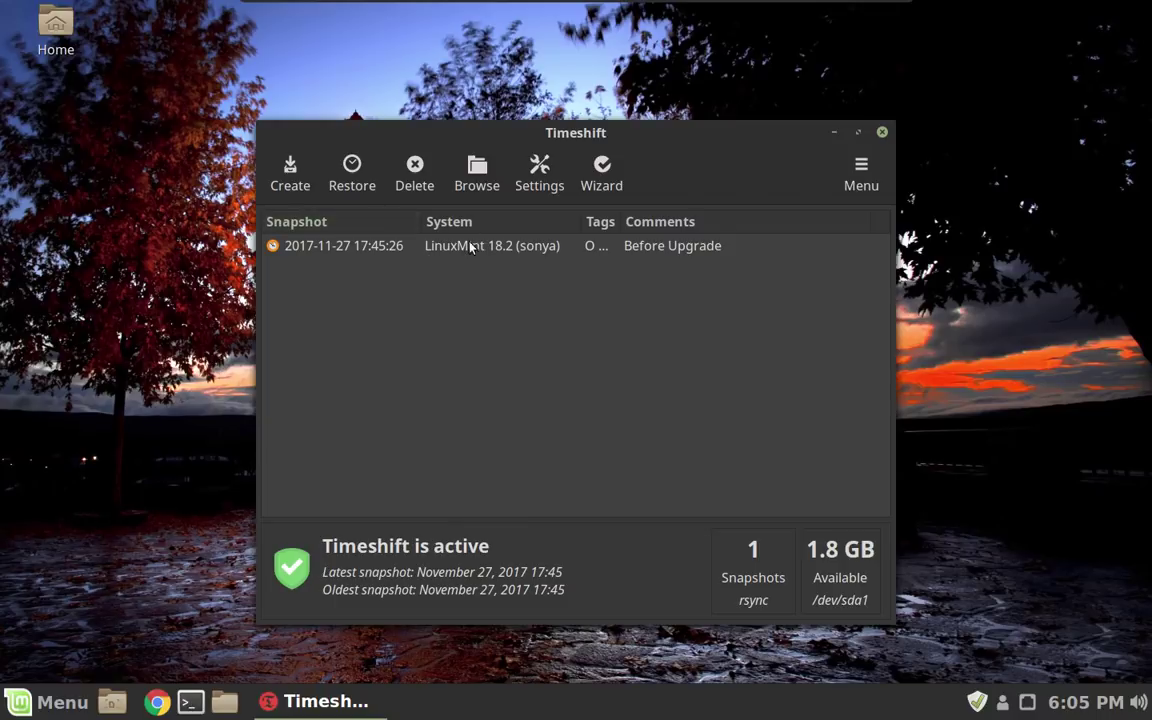
Restore the 2017-11-27 Before Upgrade snapshot onto sda1, accepting the default target devices and the disclaimer.
{"action": "left_click", "coordinate": [374, 255]}
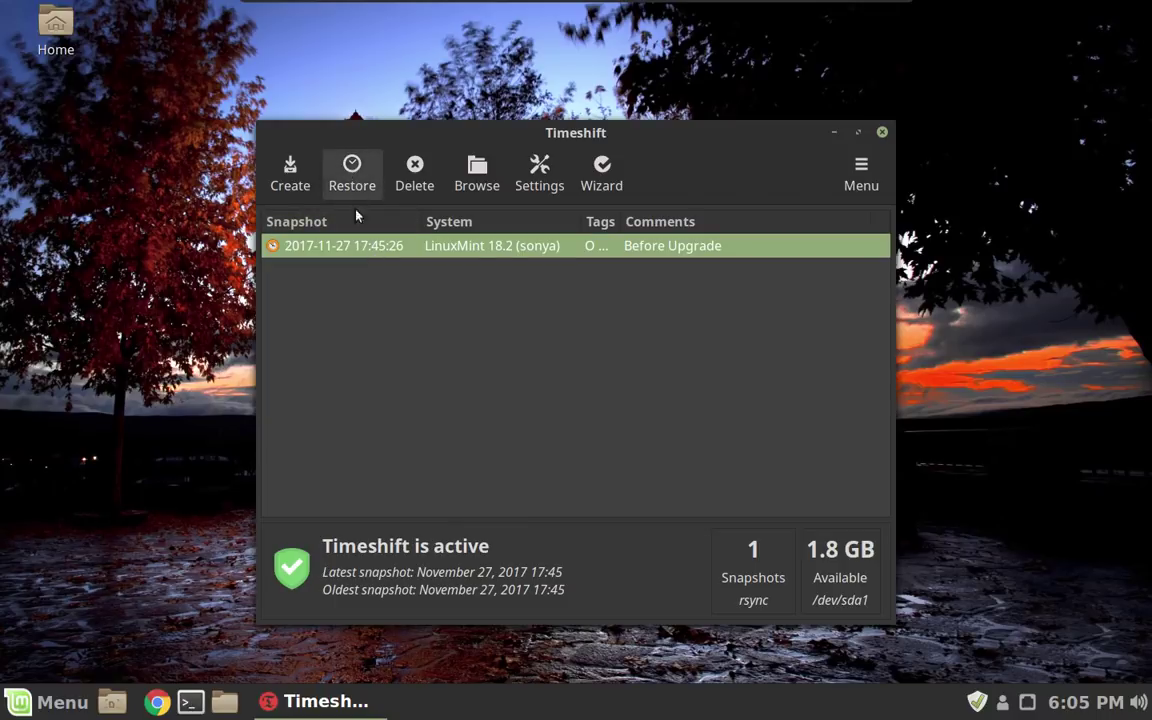
{"action": "left_click", "coordinate": [348, 174]}
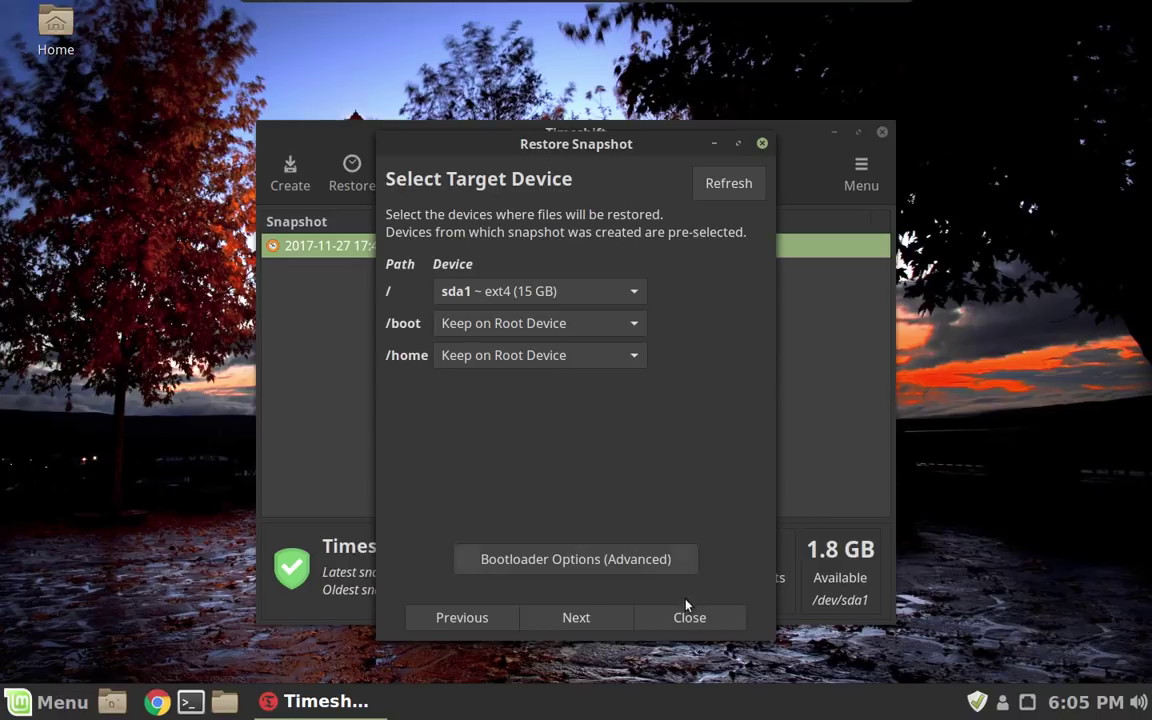
{"action": "left_click", "coordinate": [577, 618]}
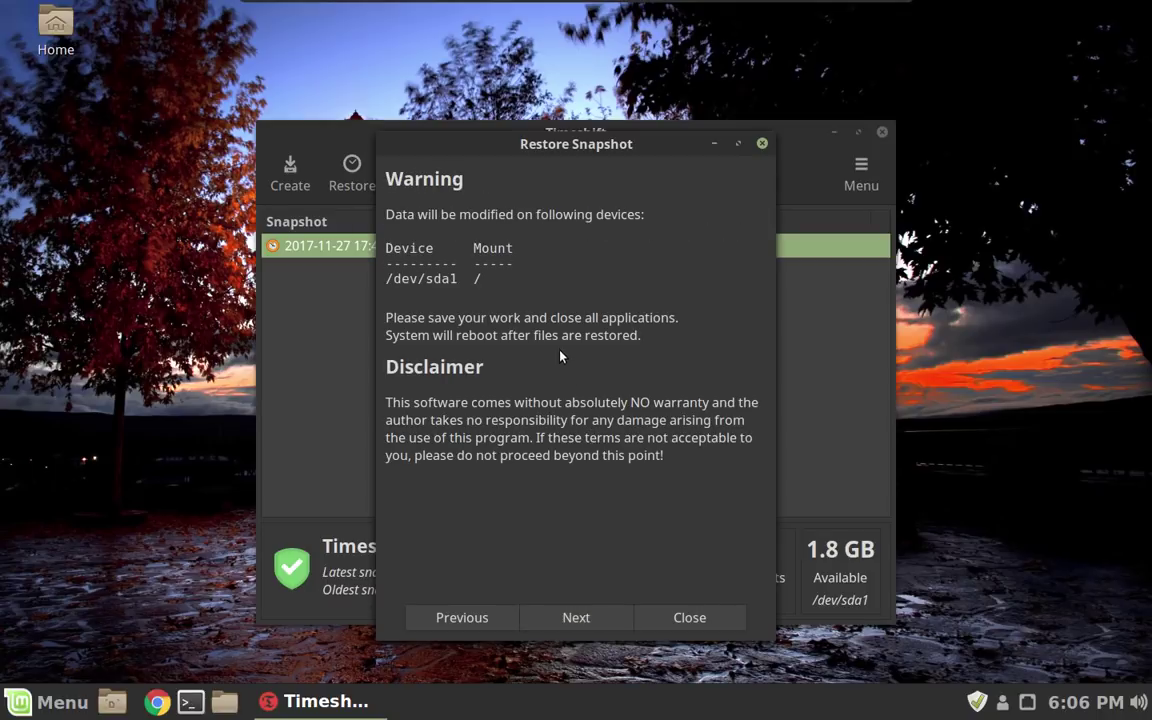
{"action": "left_click", "coordinate": [584, 618]}
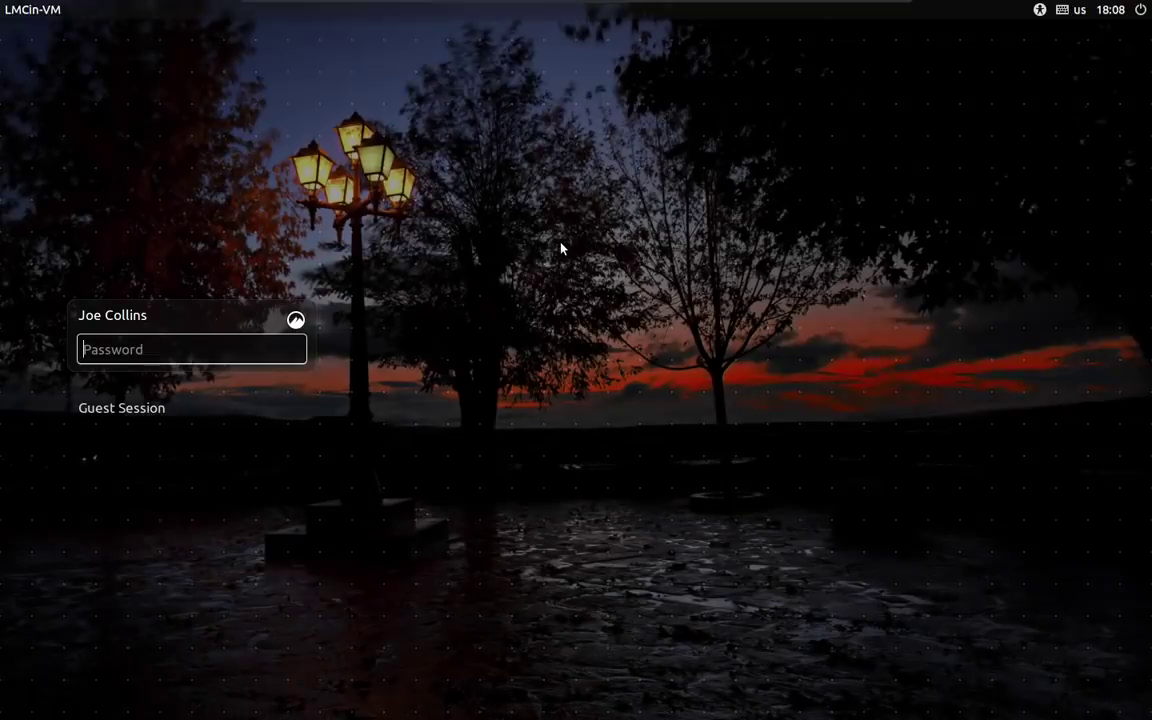
Log in with the account password to reach the restored Linux Mint 18.2 desktop.
{"action": "type", "text": "*****"}
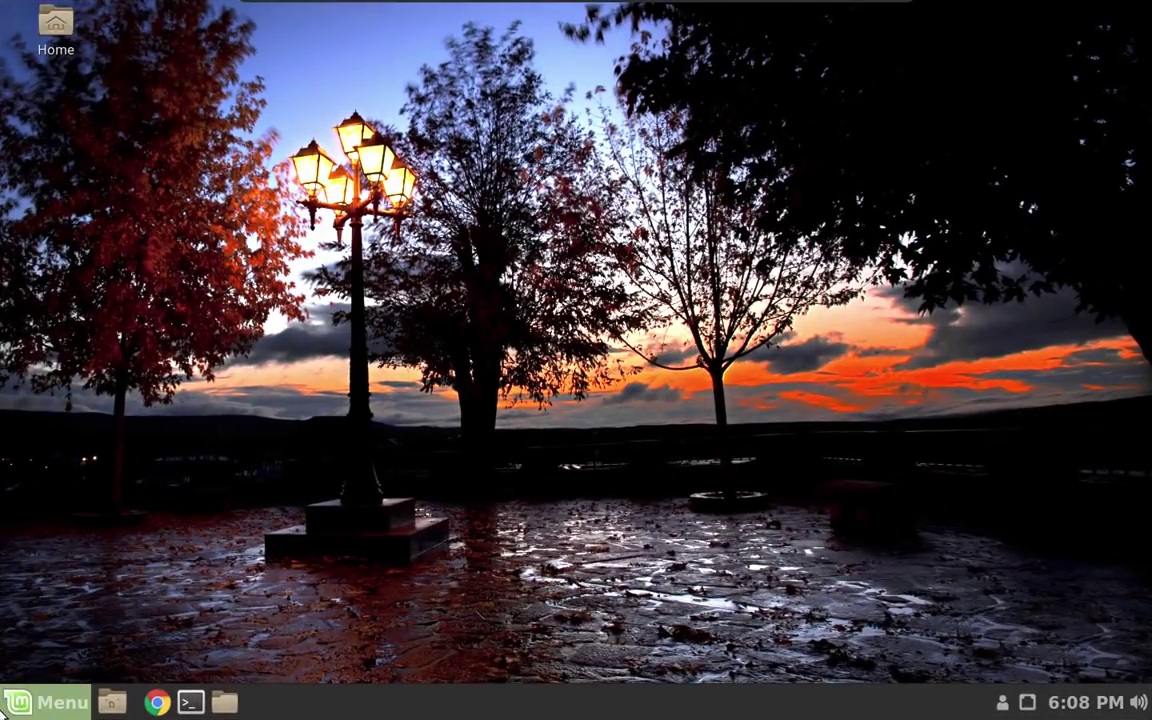
{"action": "left_click", "coordinate": [45, 702]}
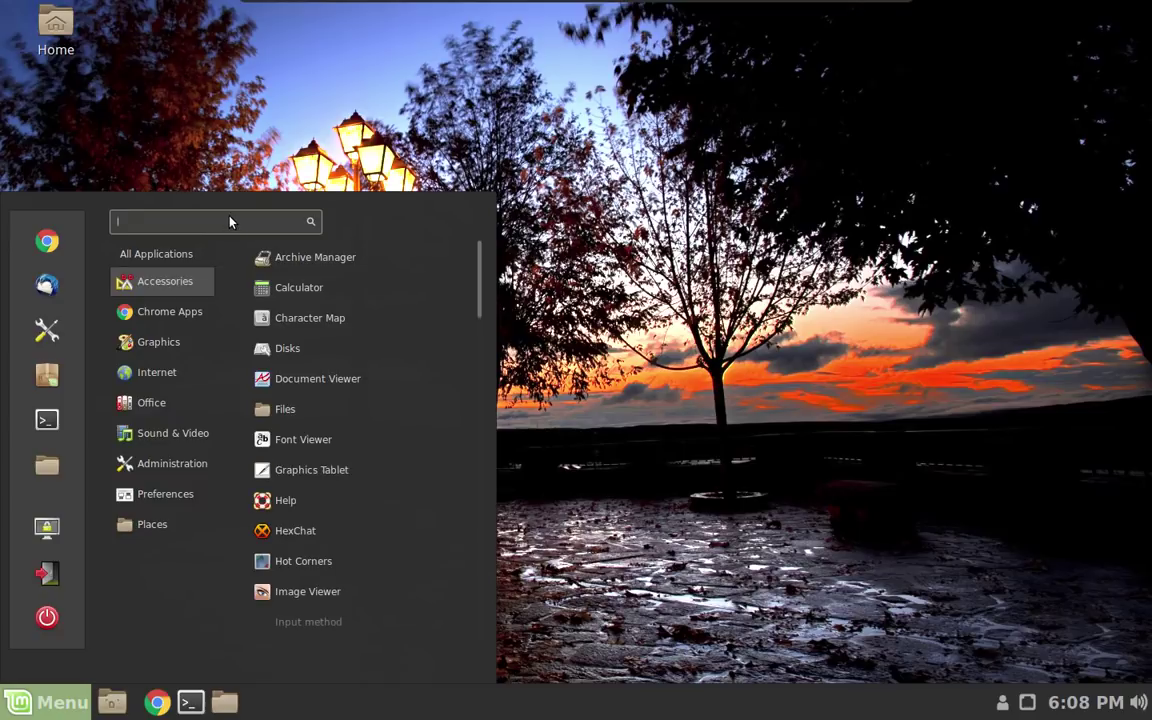
{"action": "type", "text": "soft"}
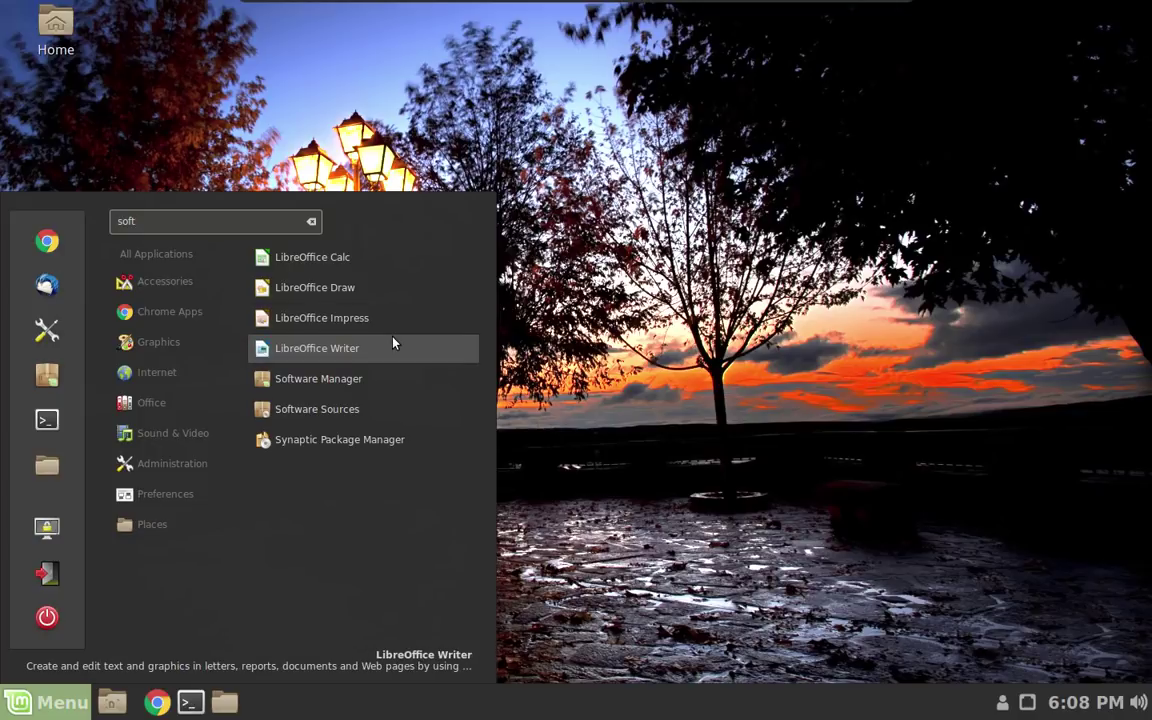
{"action": "left_click", "coordinate": [375, 410]}
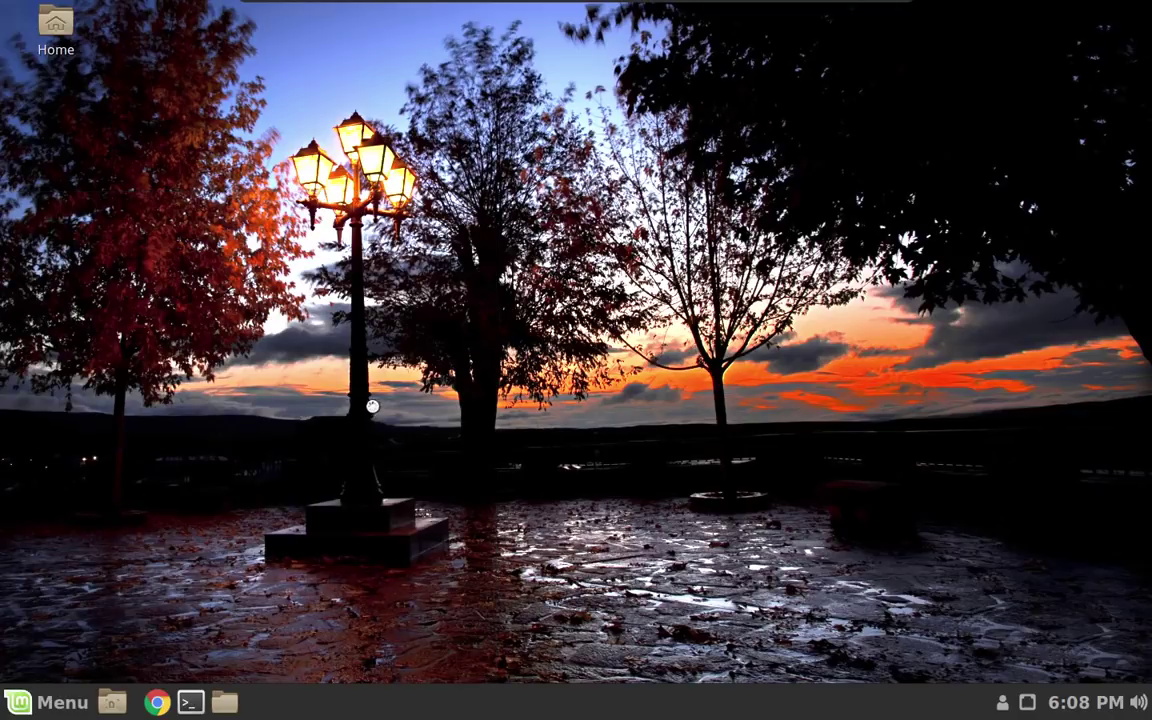
{"action": "type", "text": "********"}
{"action": "key", "text": "Return"}
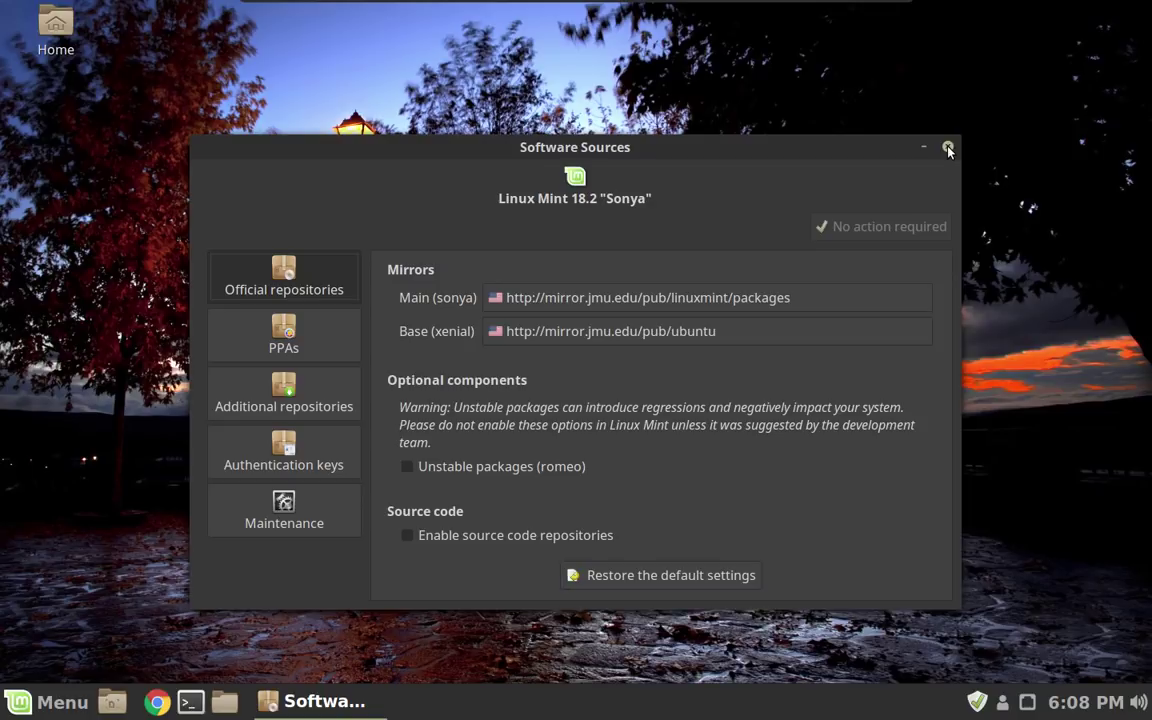
{"action": "left_click", "coordinate": [948, 148]}
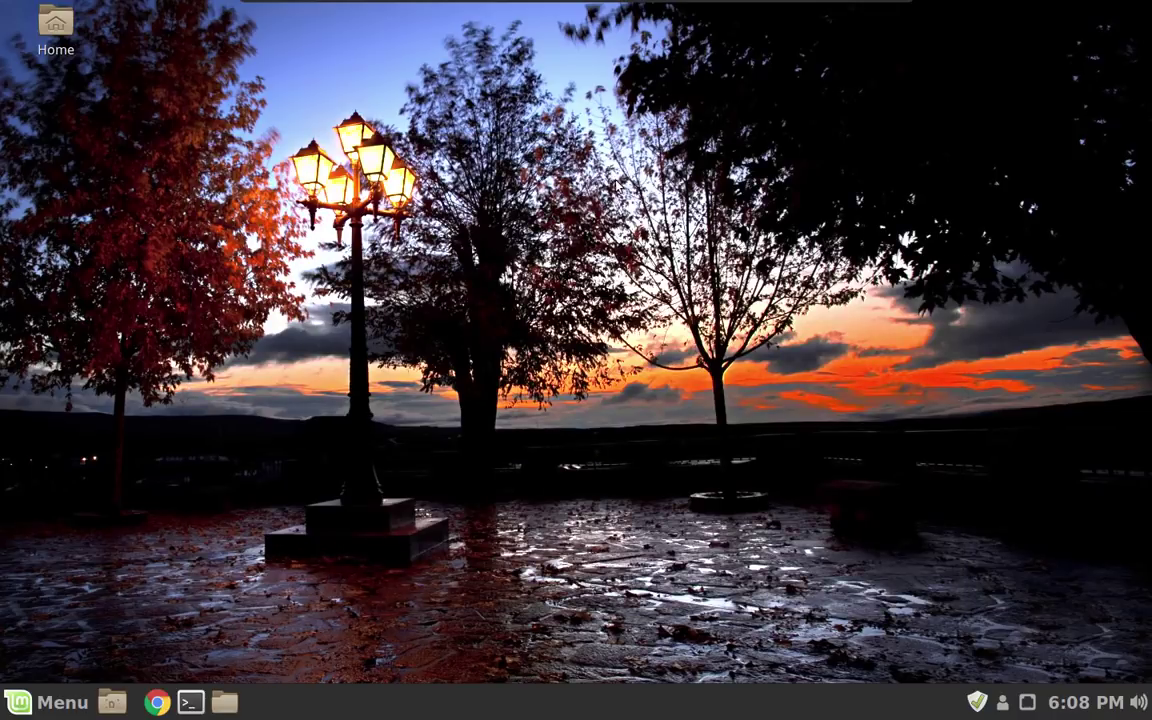